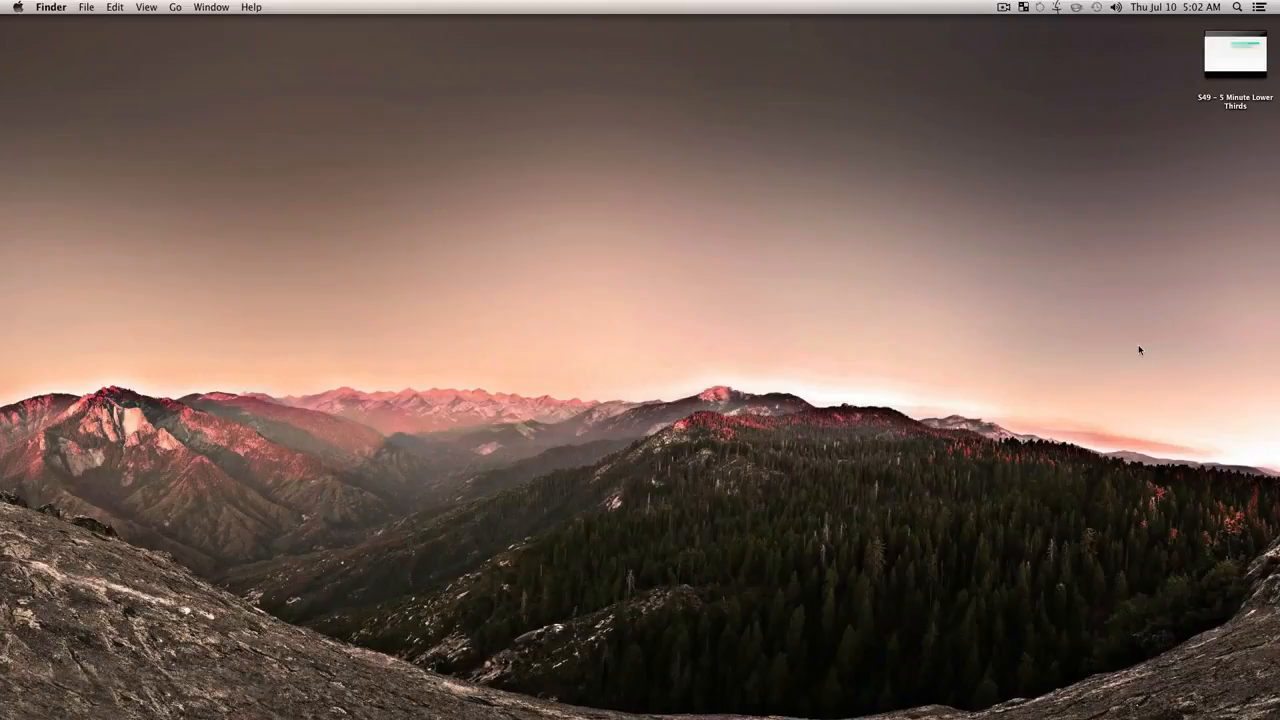
Open the "S49 - 5 Minute Lower Thirds" video, play it and pause on the lower-third example.
double_click(1238, 106)
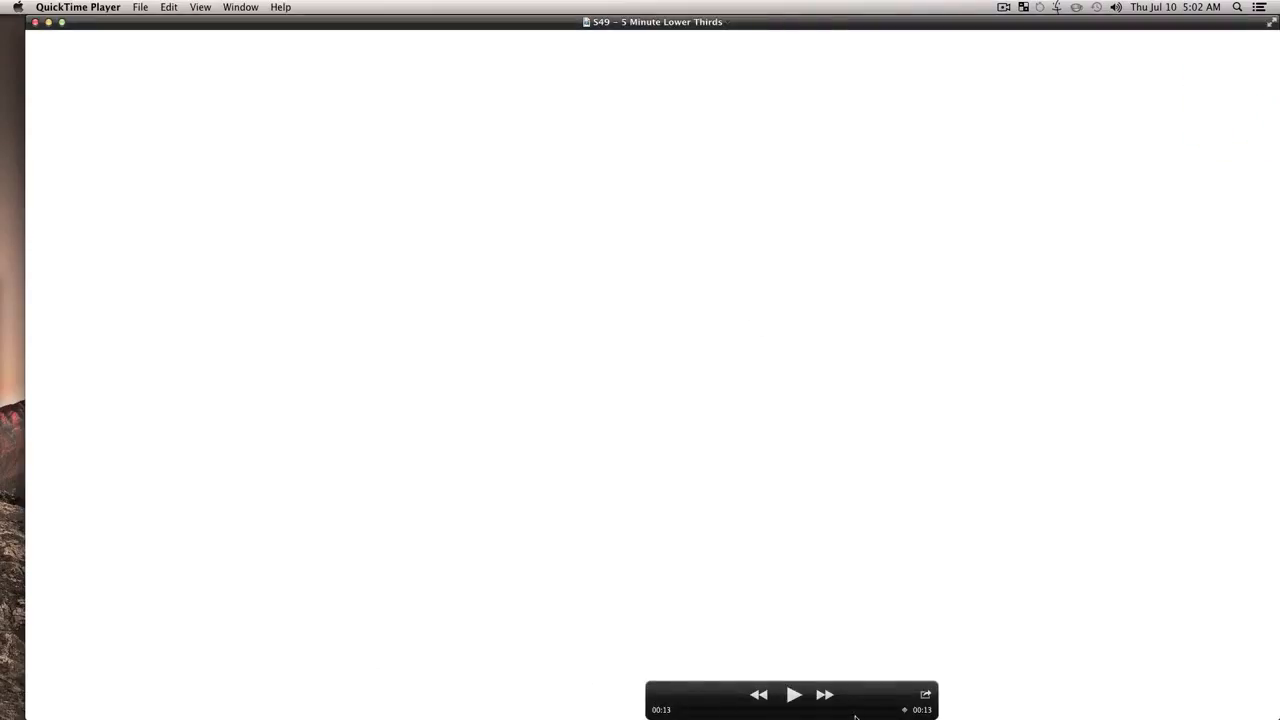
left_click(794, 700)
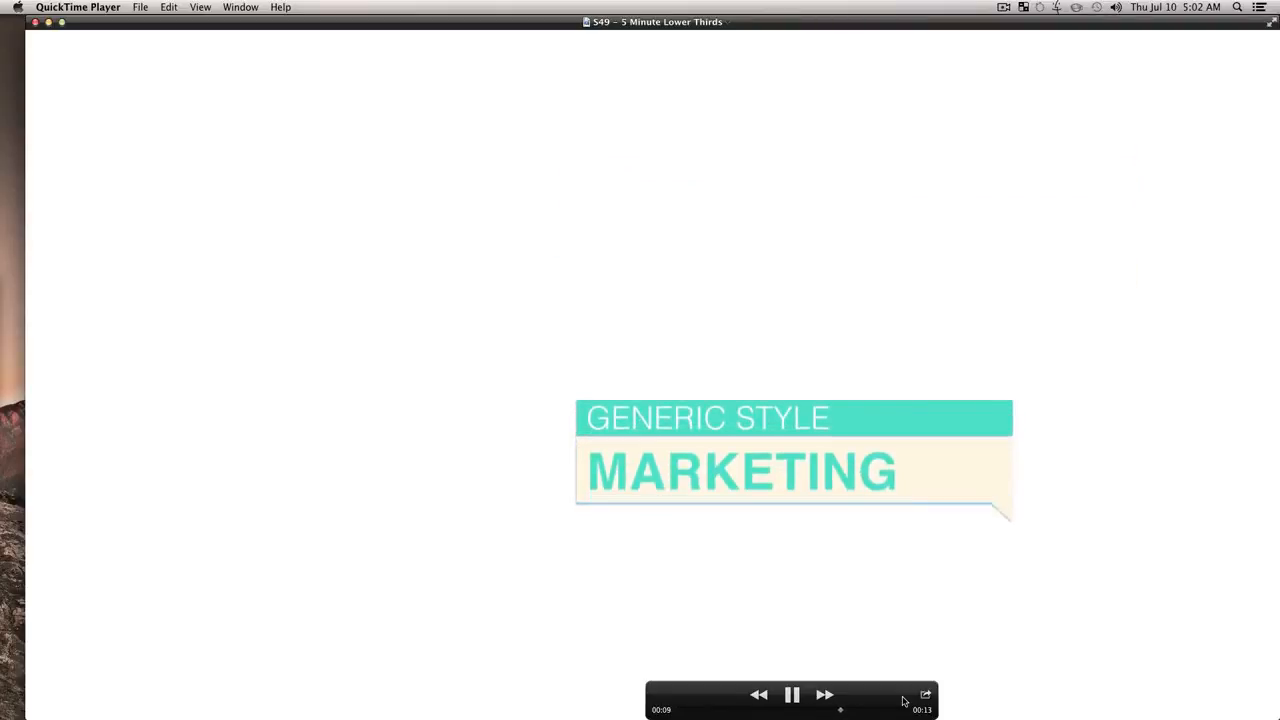
left_click(795, 696)
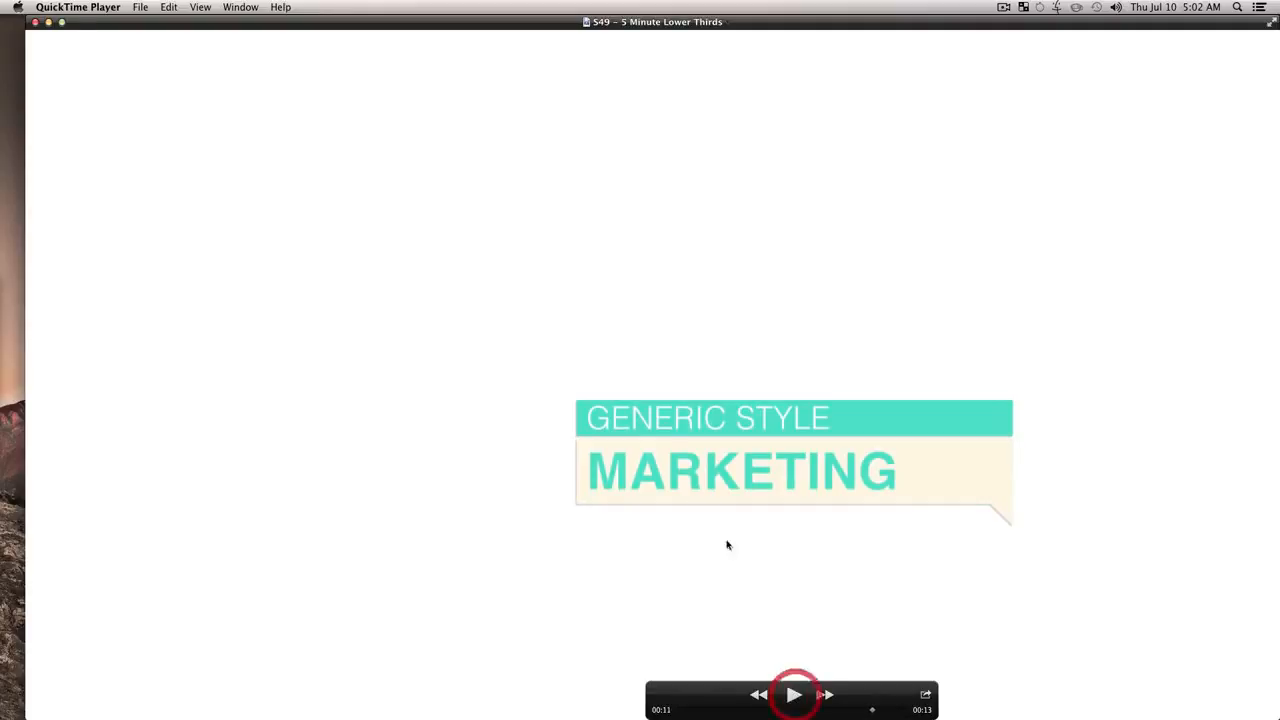
Switch to Adobe After Effects CC 2014 and create a new 1920 x 1080 composition with the offered settings.
mouse_move(2, 355)
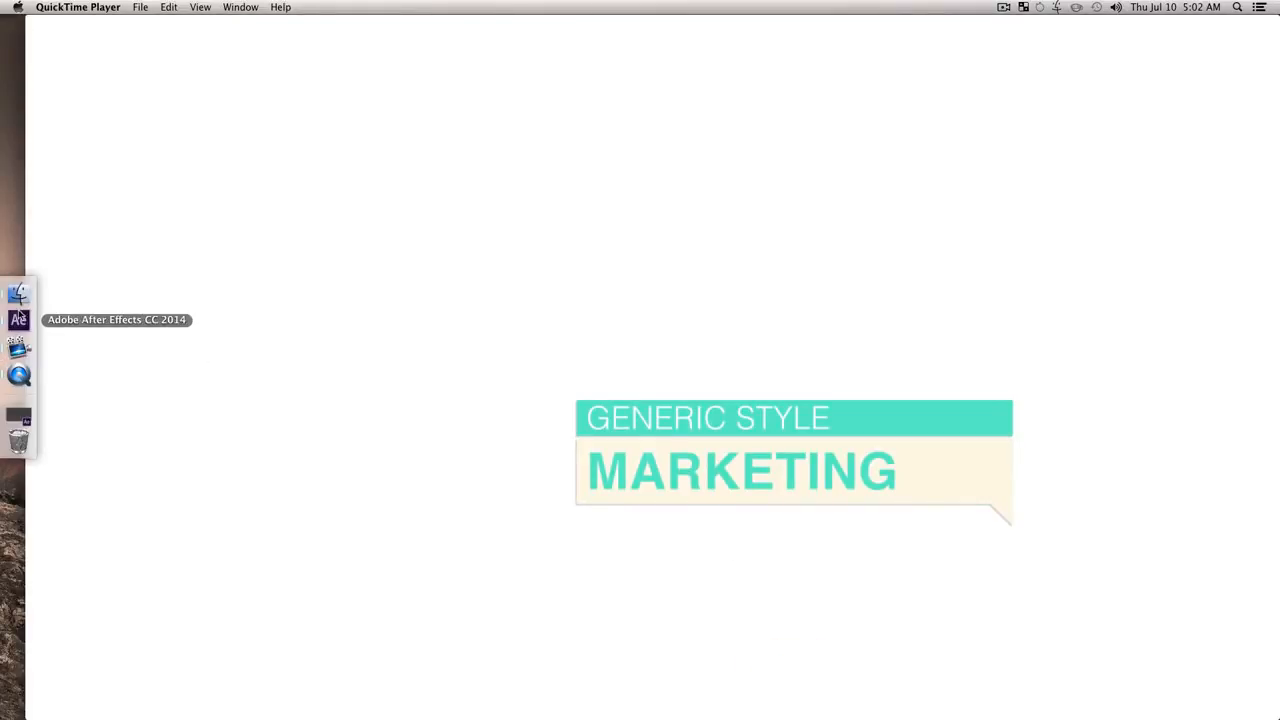
left_click(18, 321)
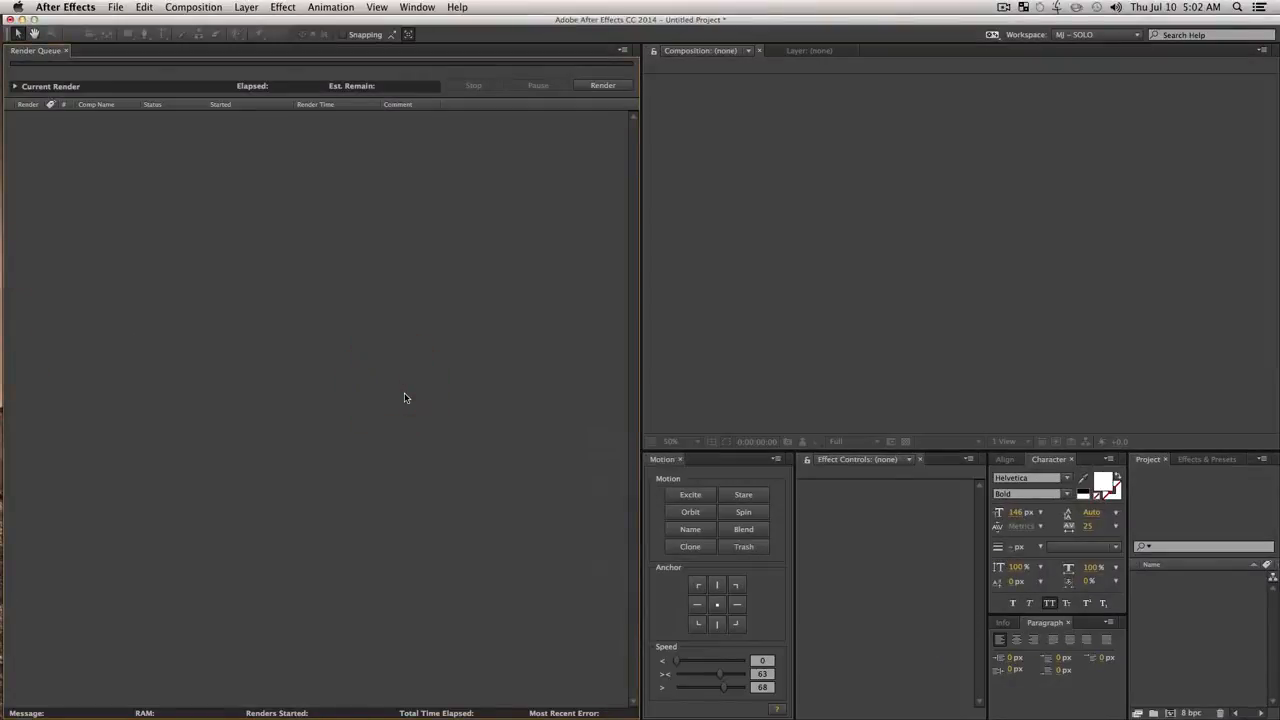
key("super")
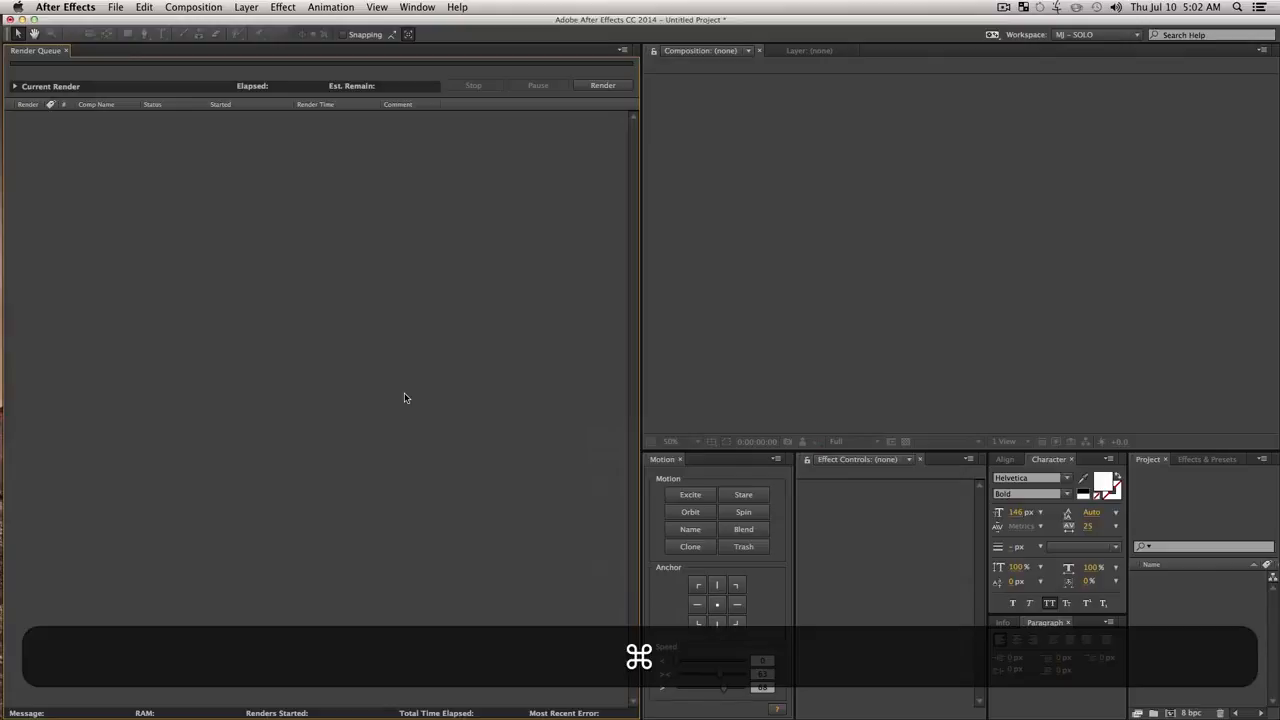
key("super+n")
key("super+Return")
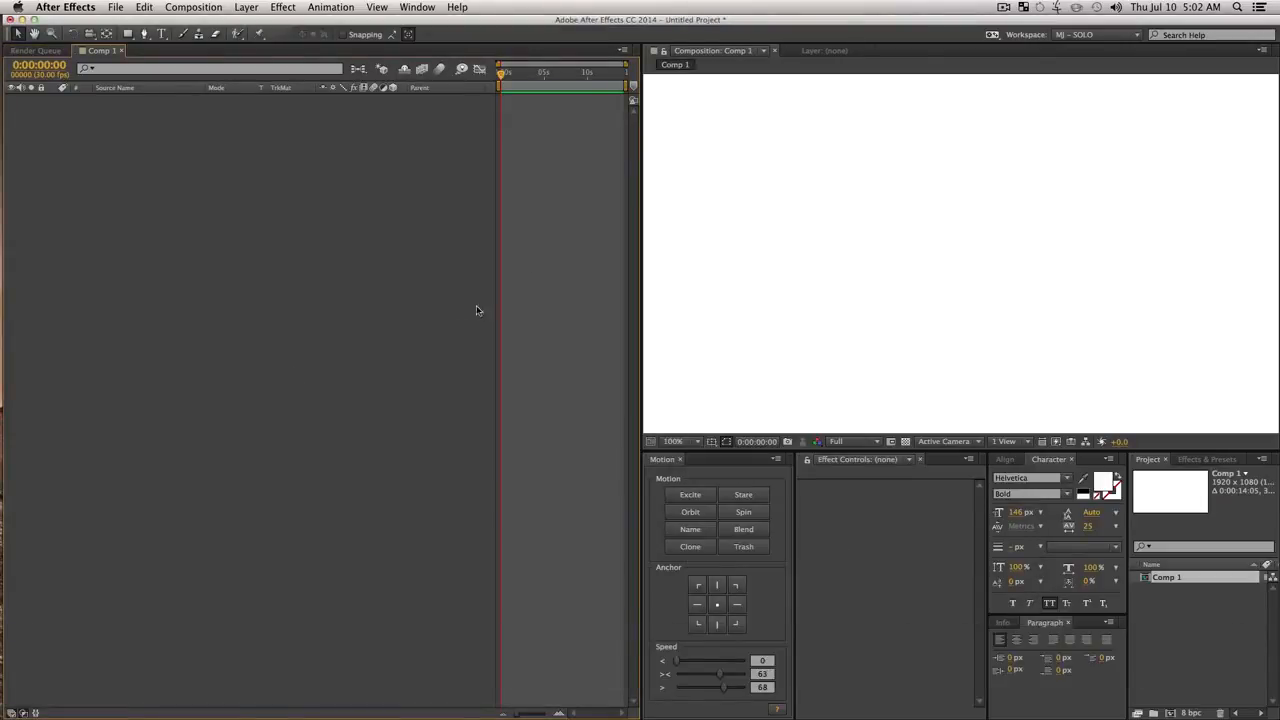
End the work area at 0:00:07:12 and trim the composition to it.
left_click(565, 92)
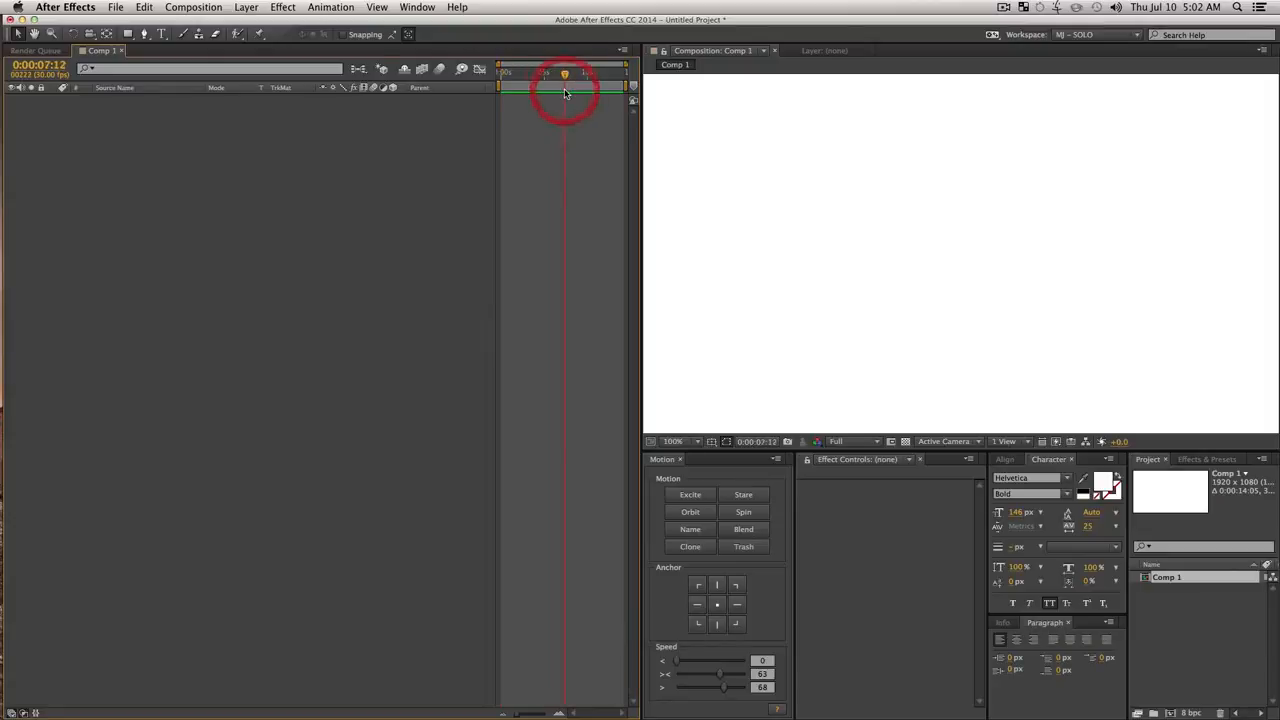
key("n")
right_click(523, 86)
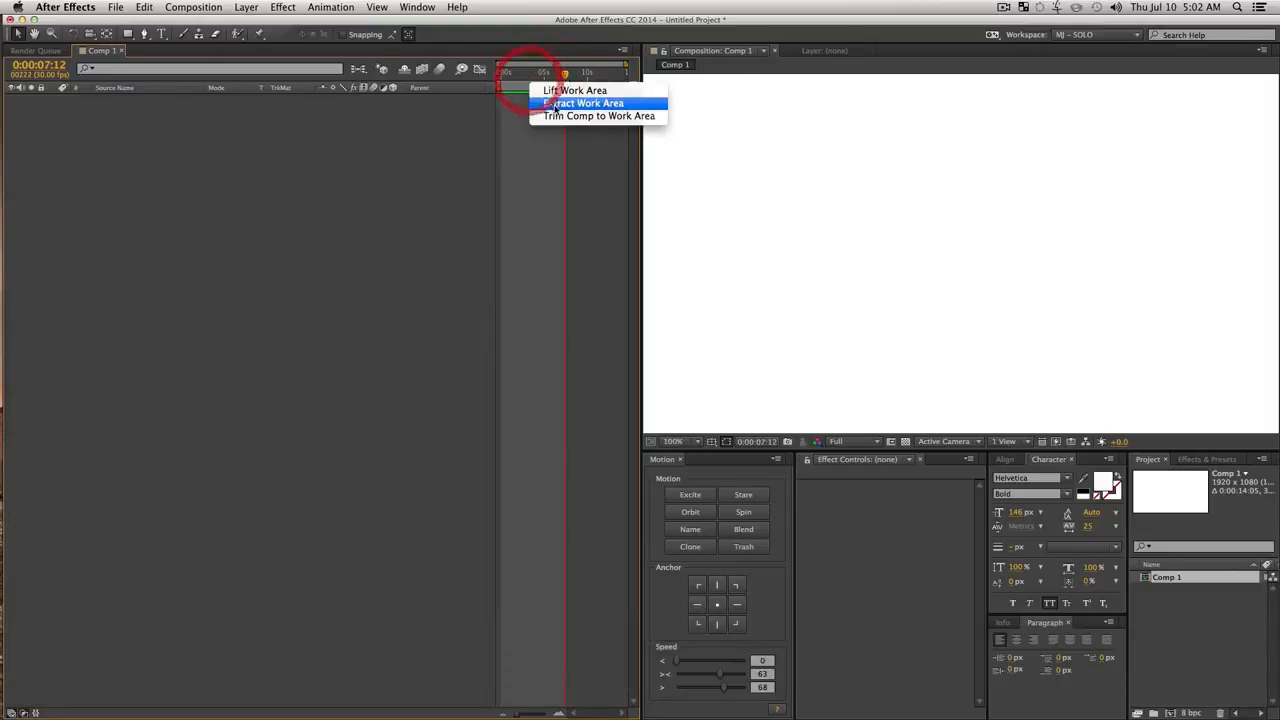
left_click(560, 117)
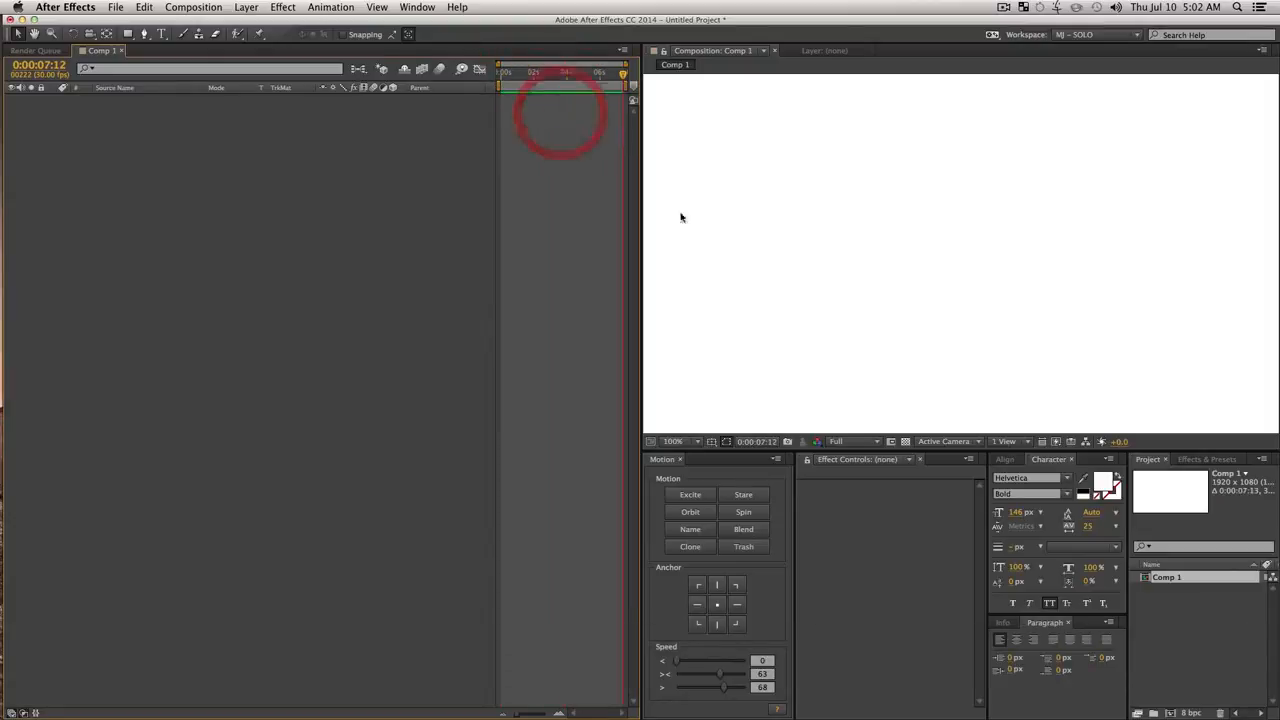
Draw a wide, thin blue rectangle as a new shape layer and center its anchor point.
left_click(128, 34)
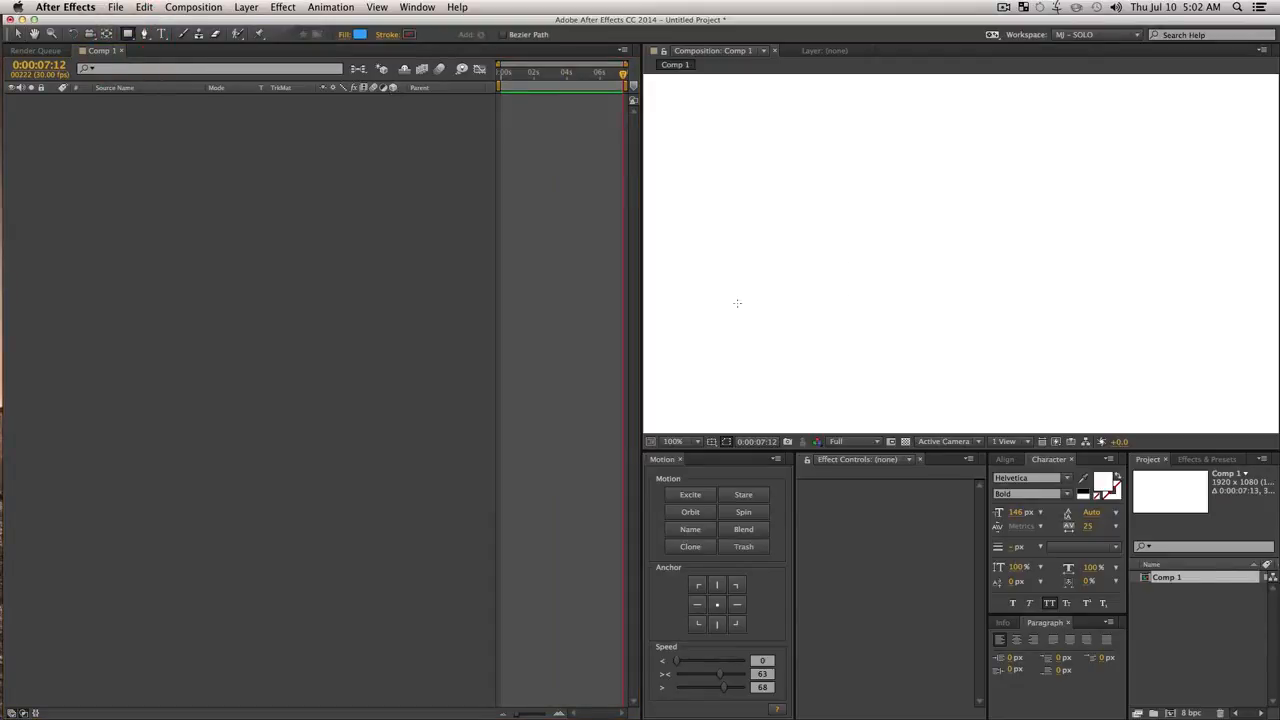
mouse_move(743, 212)
left_mouse_down()
mouse_move(811, 243)
mouse_move(993, 247)
left_mouse_up()
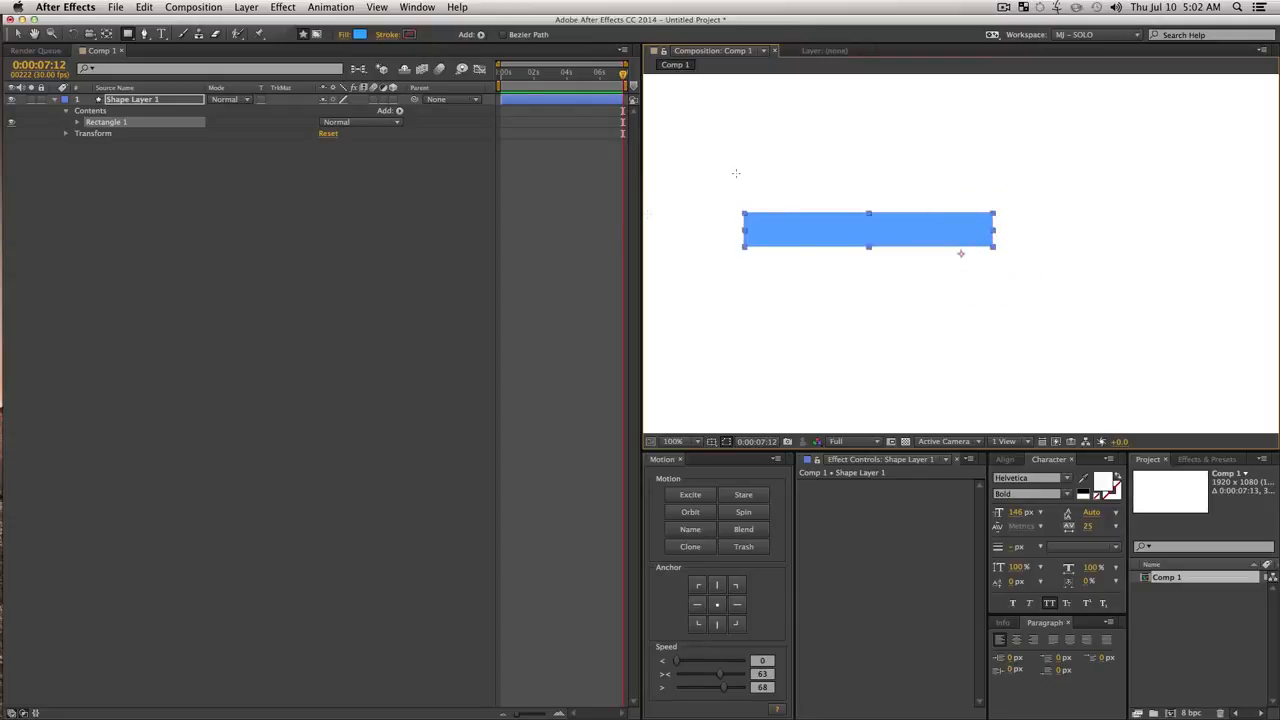
left_click(717, 610)
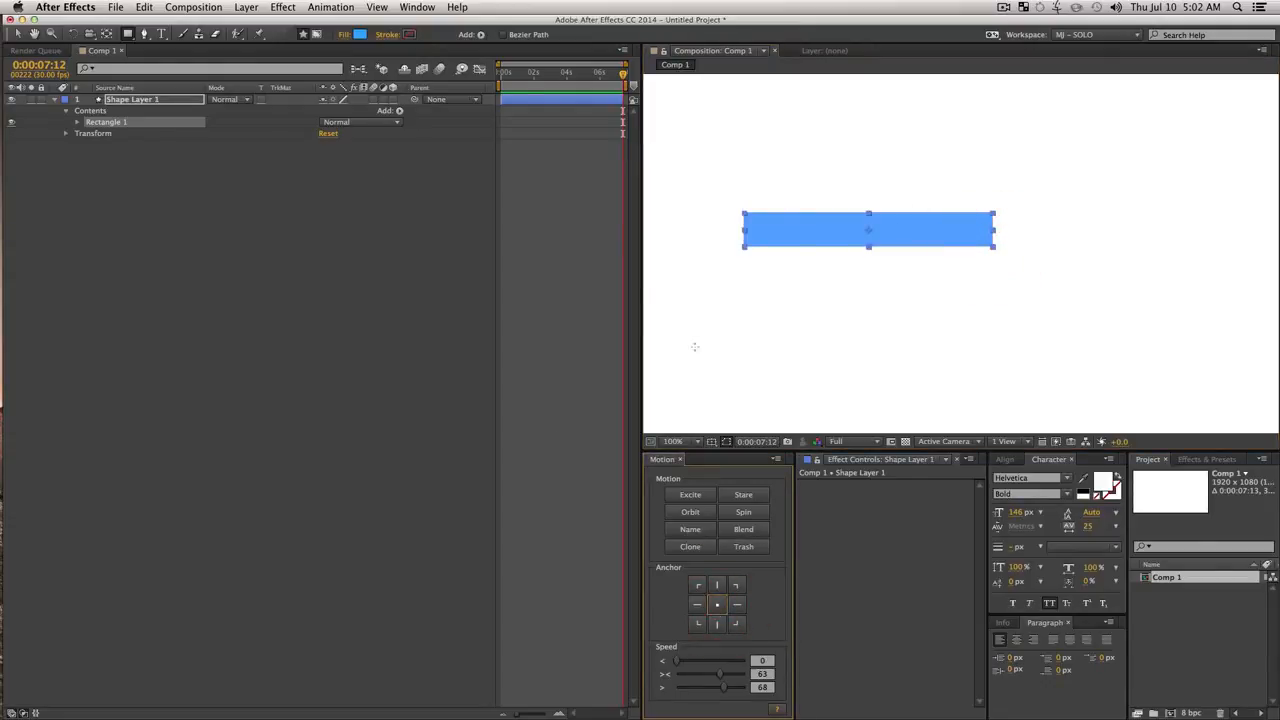
key("v")
left_click(200, 235)
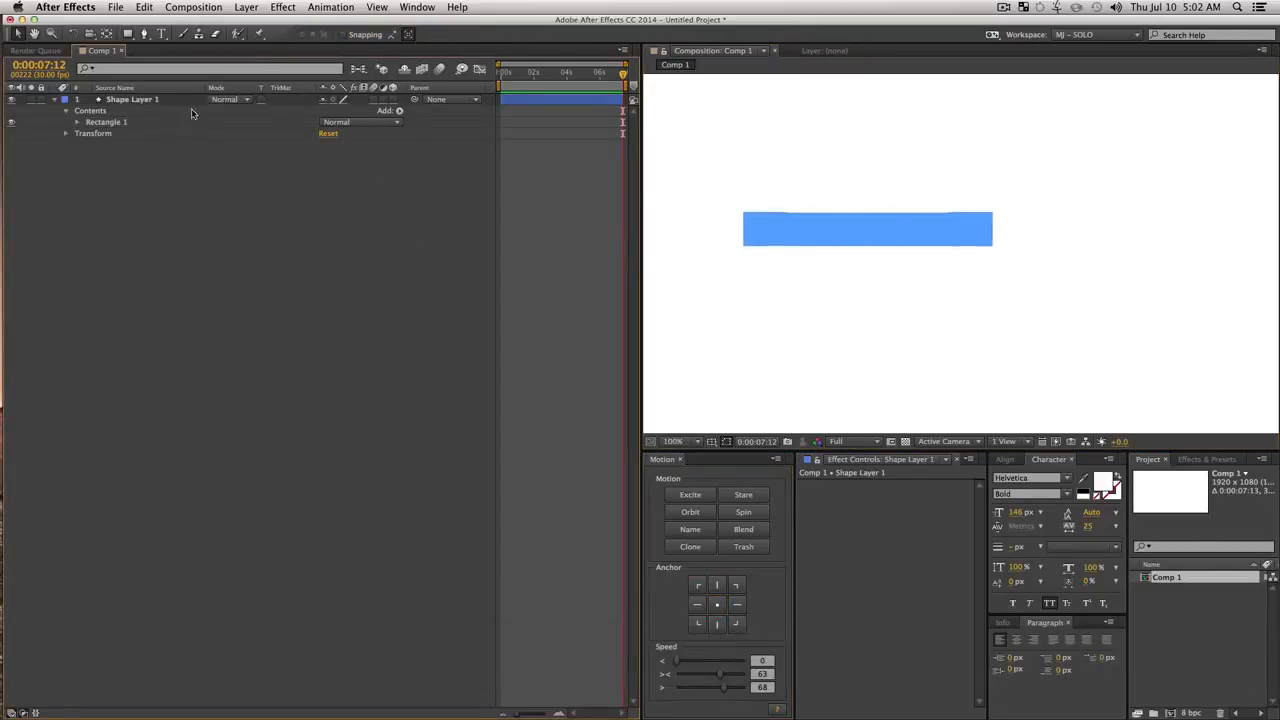
Duplicate the blue bar, order the copy below the original layer, and make it a taller box just beneath the bar.
left_click(136, 99)
key("super+d")
left_click_drag(142, 101, 140, 150)
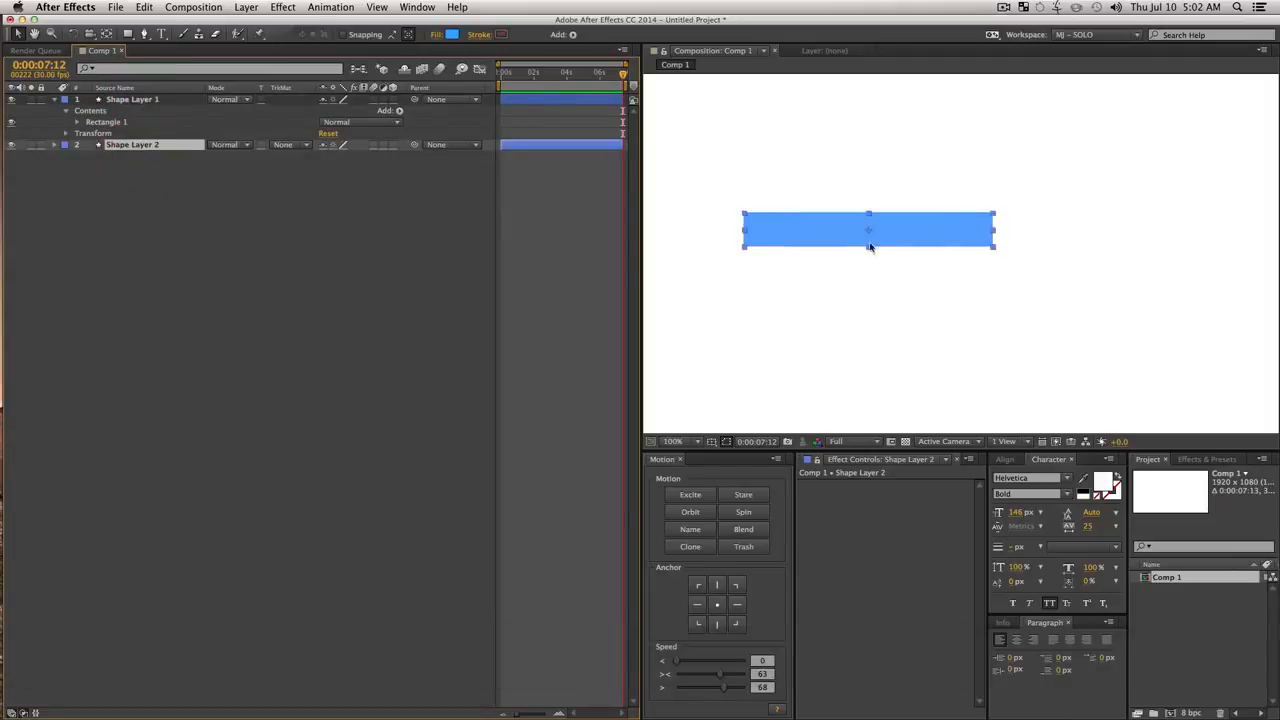
left_click_drag(870, 249, 897, 303)
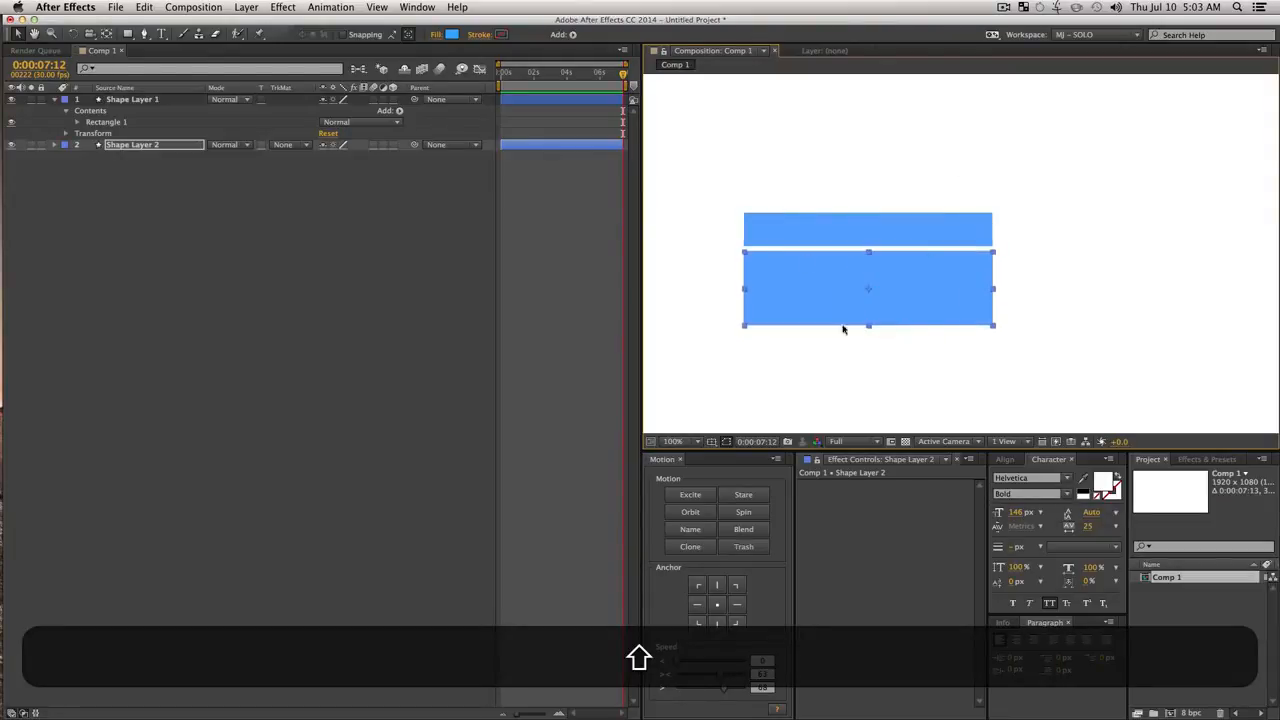
Change the taller box's fill to light orange, F8A862.
left_click(455, 35)
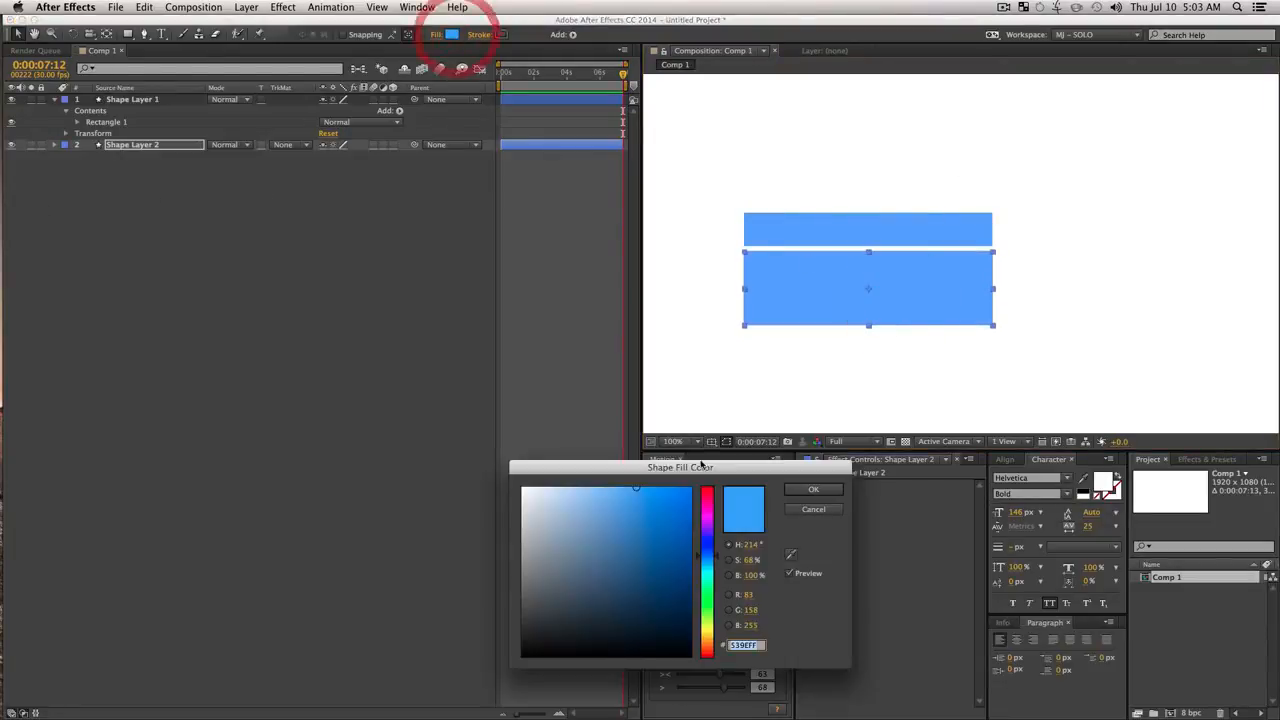
left_click(705, 632)
left_click_drag(705, 632, 707, 645)
left_click_drag(651, 503, 621, 486)
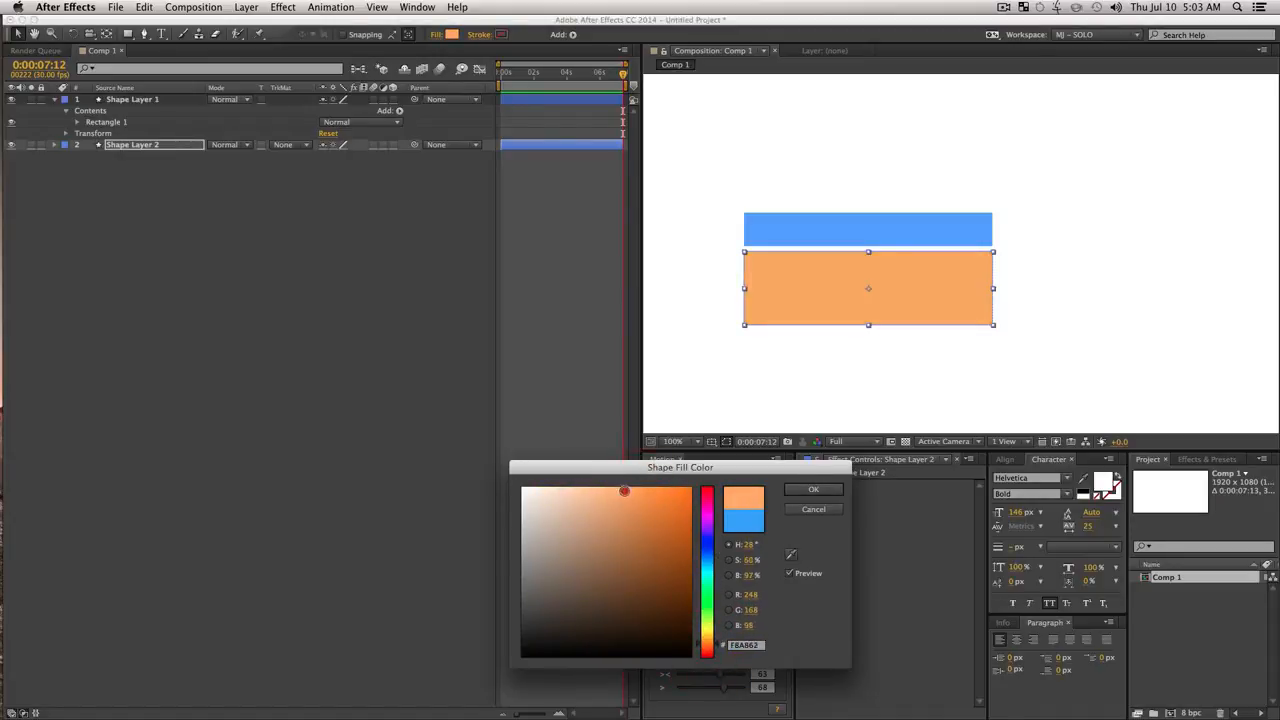
key("Return")
left_click(350, 268)
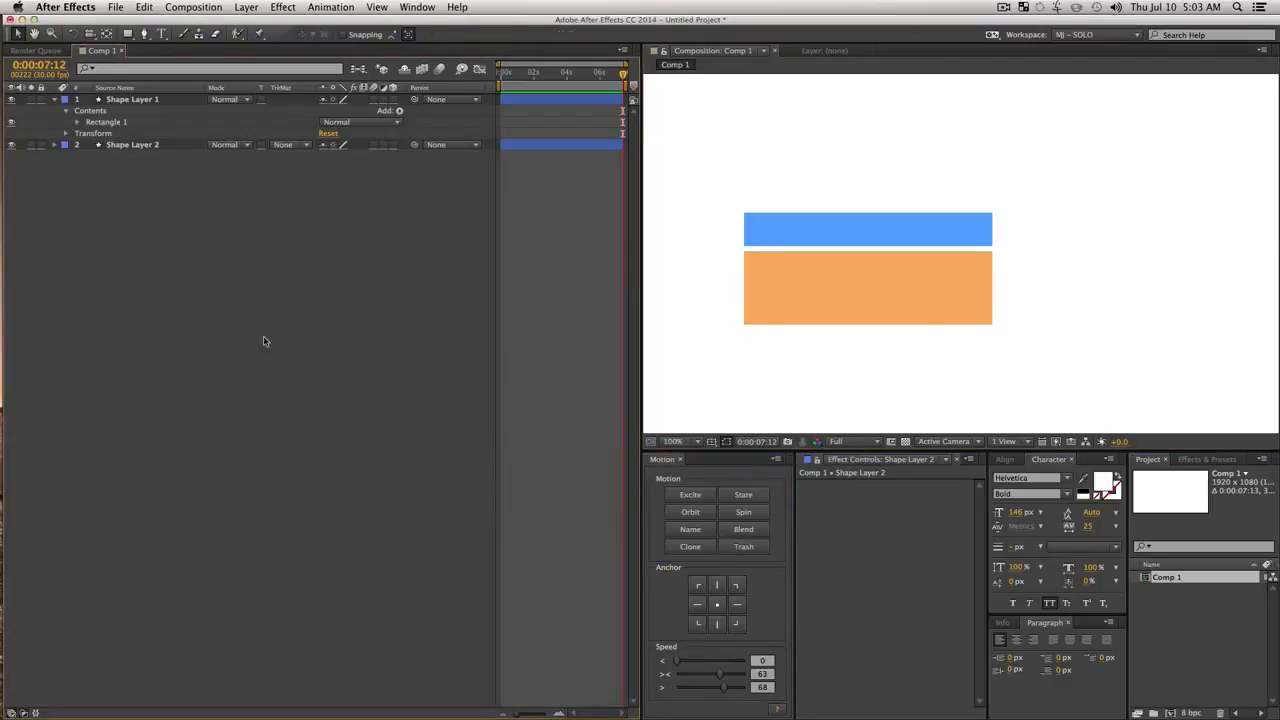
Draw an orange triangular callout extending below the box's lower-right corner with the Pen tool, and send its layer to the bottom of the stack.
key("z")
left_click(993, 325)
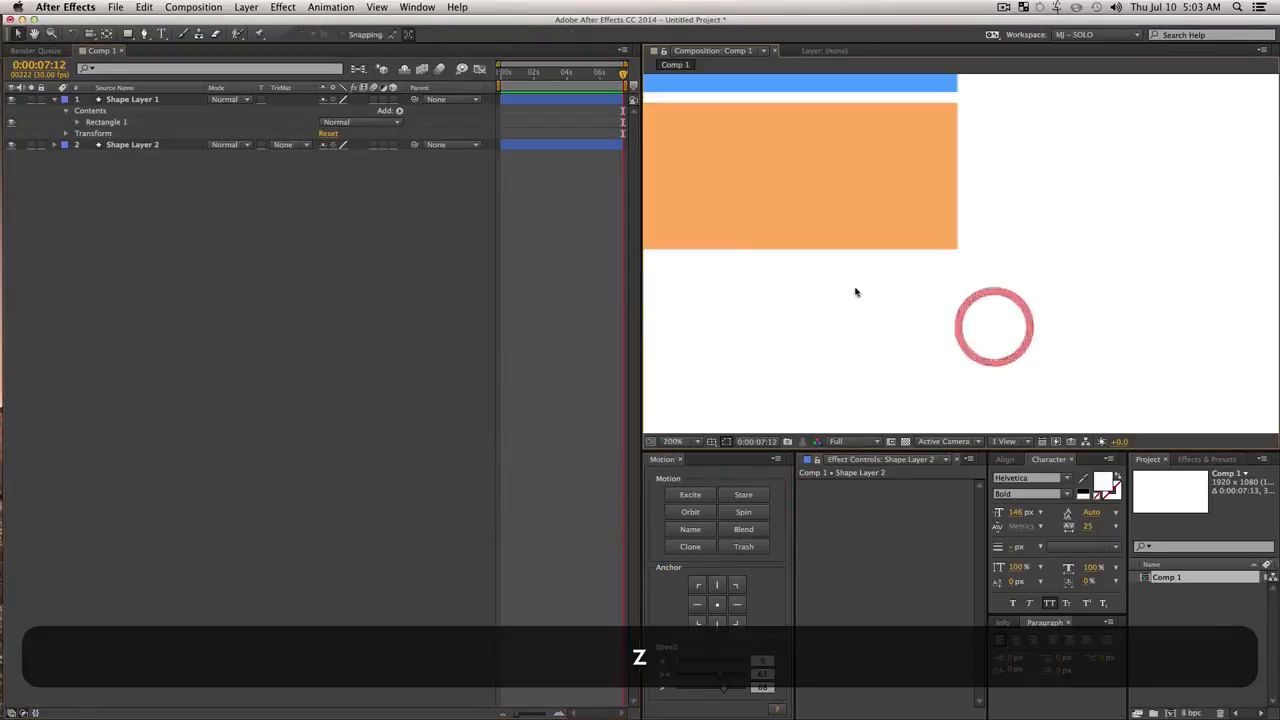
key("v")
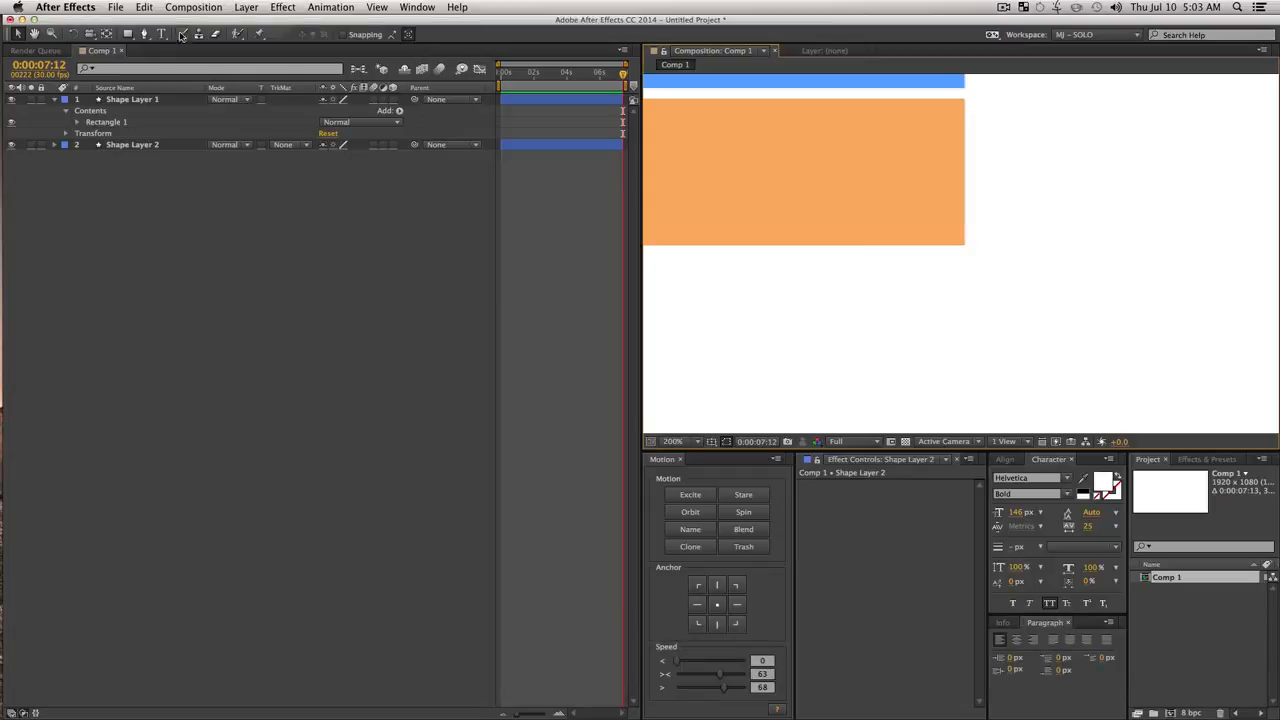
left_click(143, 34)
left_click(865, 212)
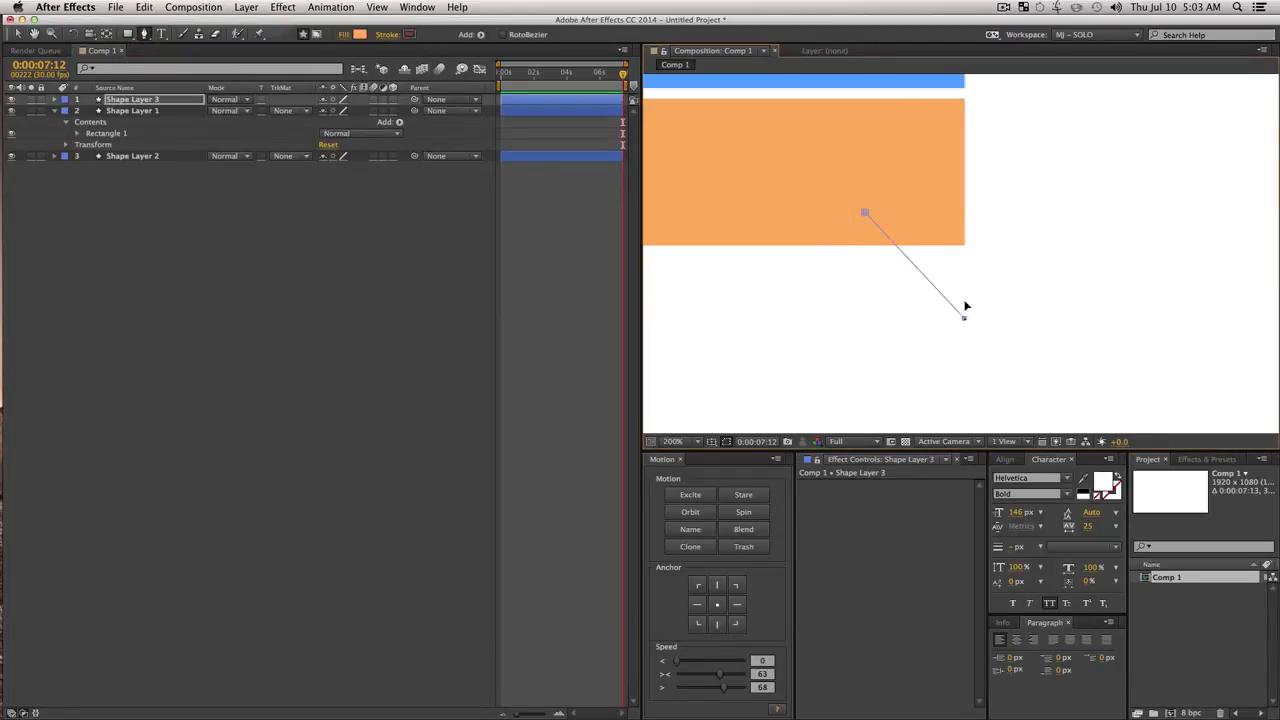
left_click(964, 193, "shift")
left_click(864, 212, "shift")
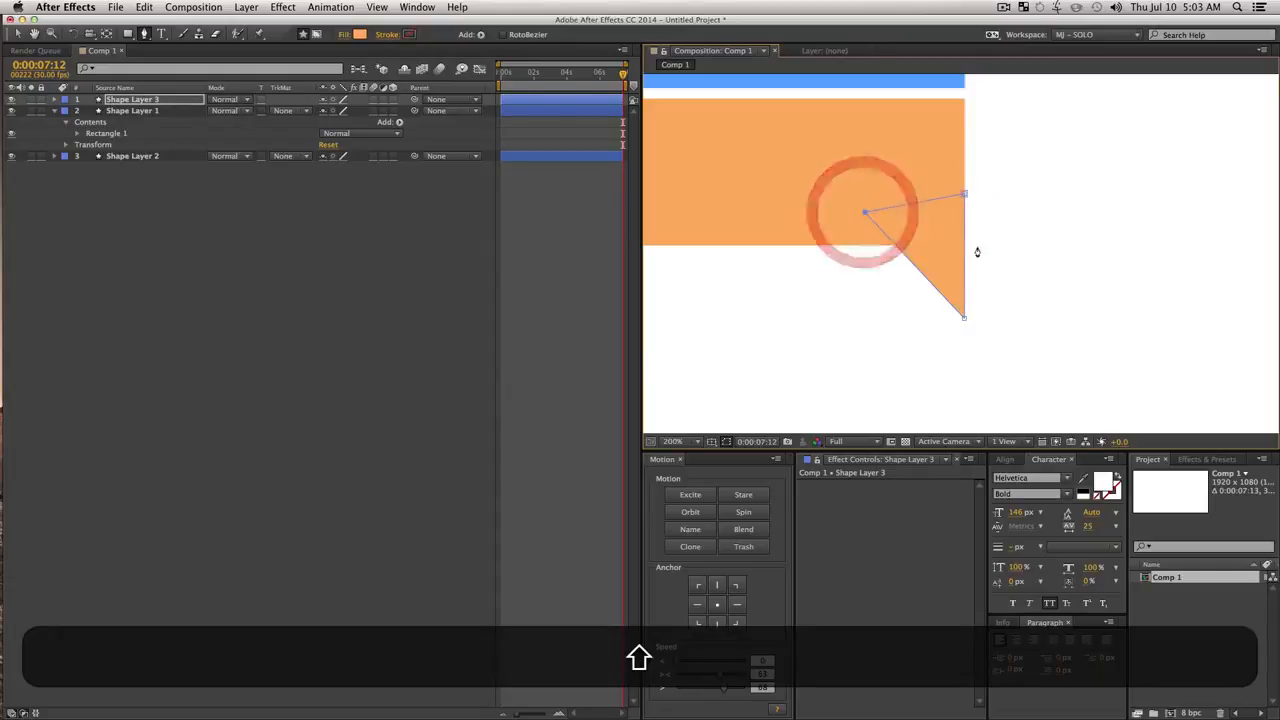
key("shift+v")
left_click(523, 360)
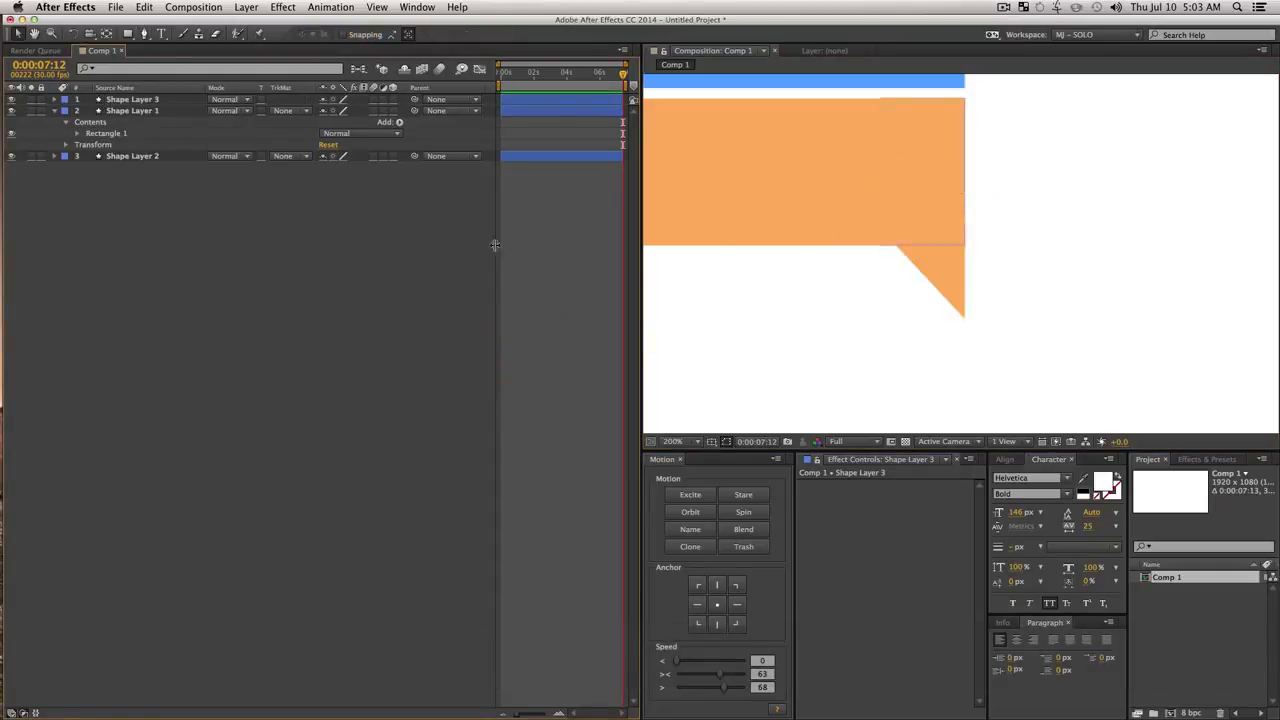
left_click_drag(128, 101, 133, 190)
left_click(180, 209)
Rename the three shape layers from top to bottom as blue, orange and callout tab.
left_click(131, 100)
key("Return")
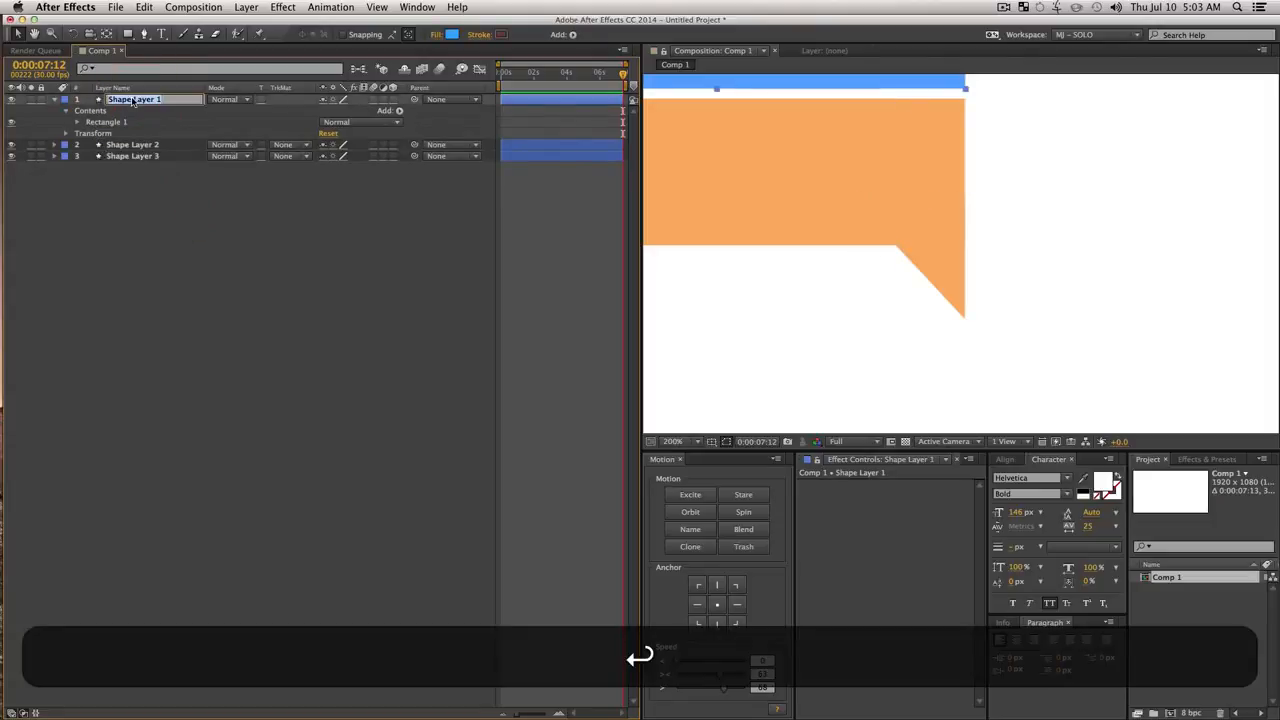
type("blue")
key("Return")
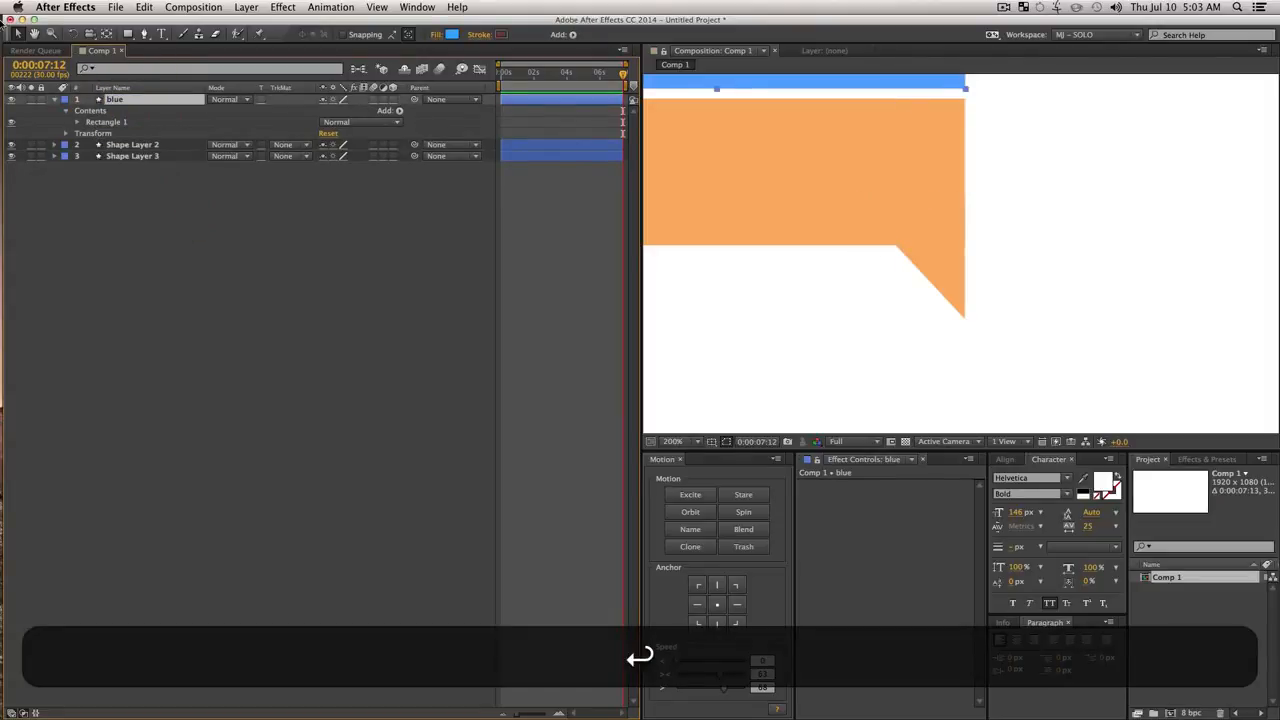
left_click(134, 147)
key("Return")
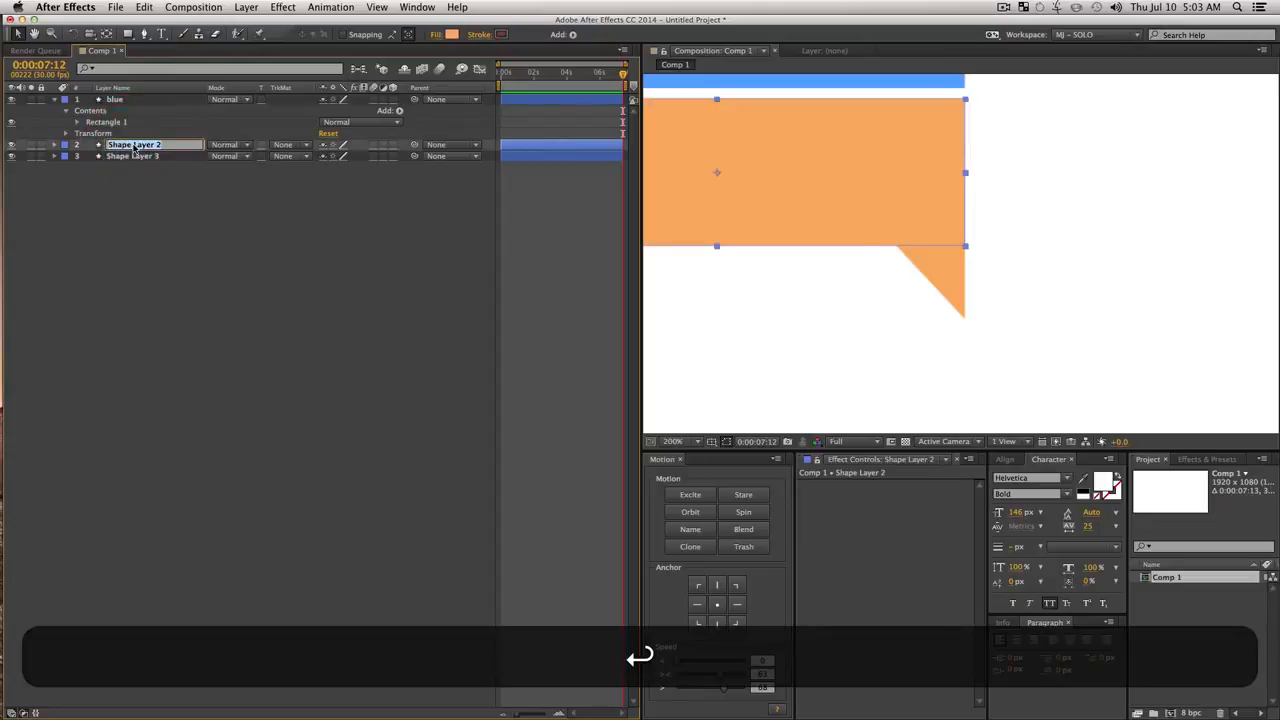
type("orange")
key("Return")
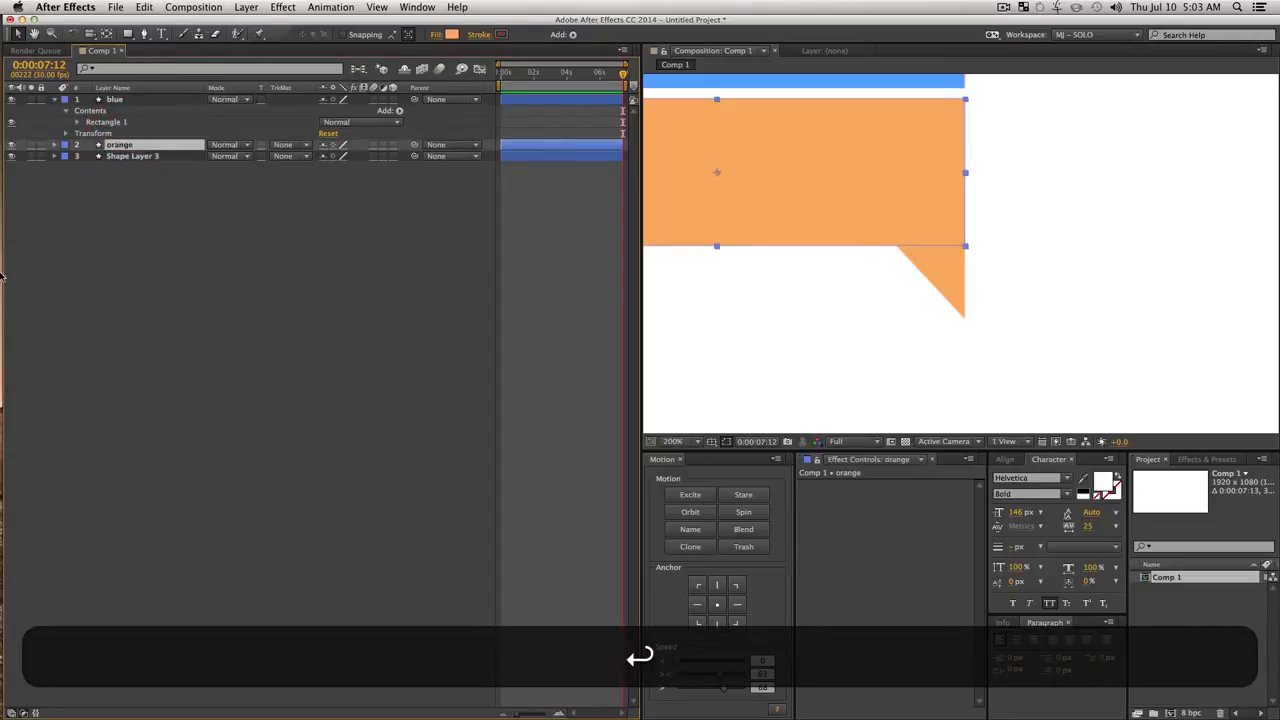
left_click(125, 157)
key("Return")
type("callout tab")
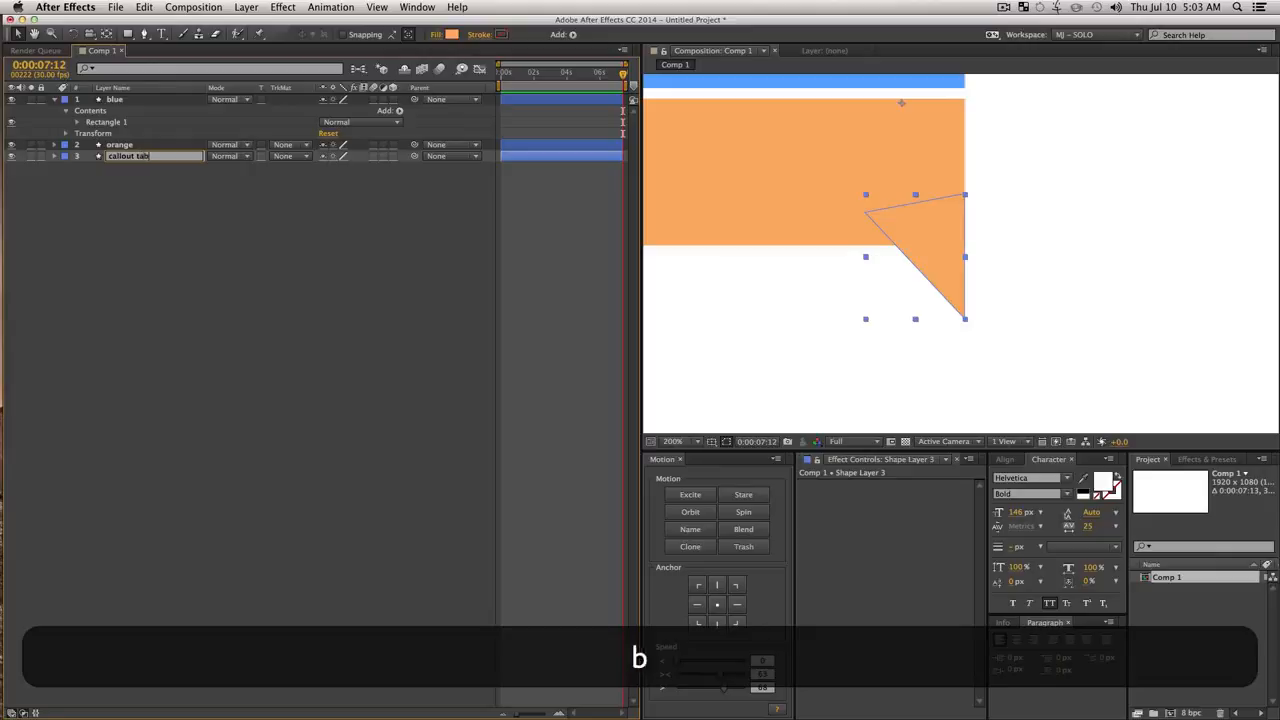
key("Return")
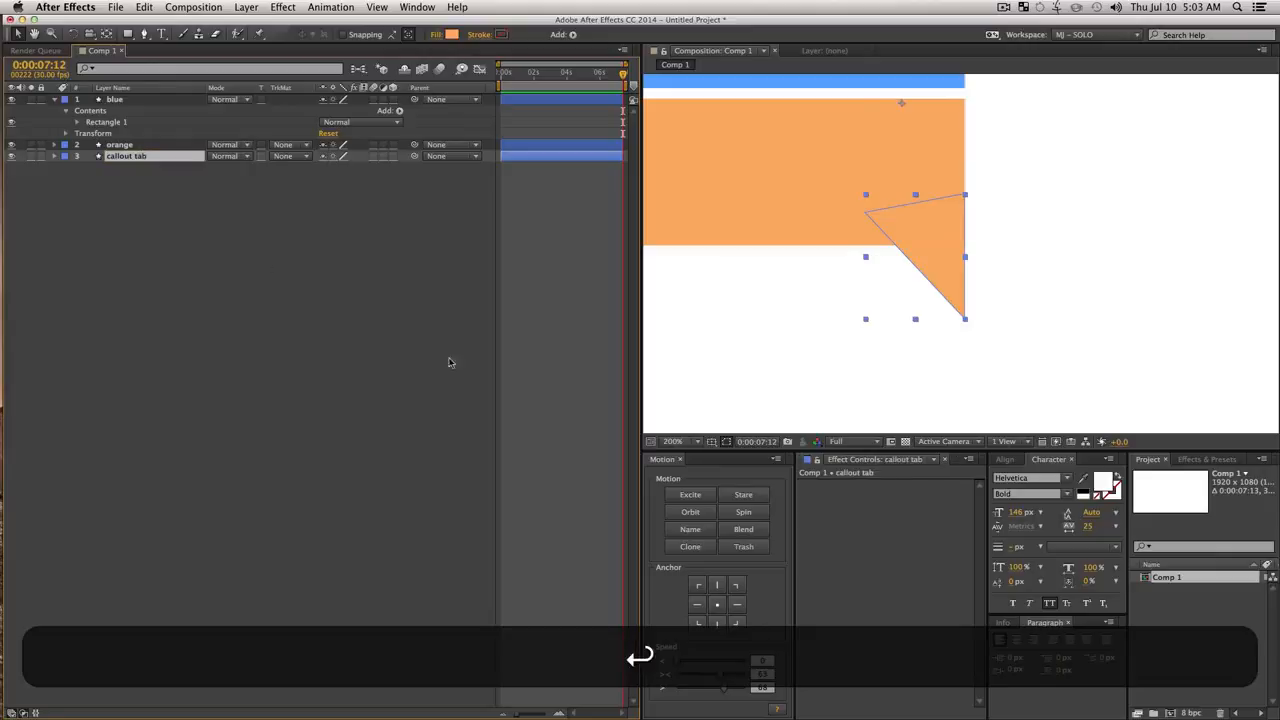
Set the anchor points of the blue, orange and callout tab layers to their top center.
key("shift+slash")
key("z")
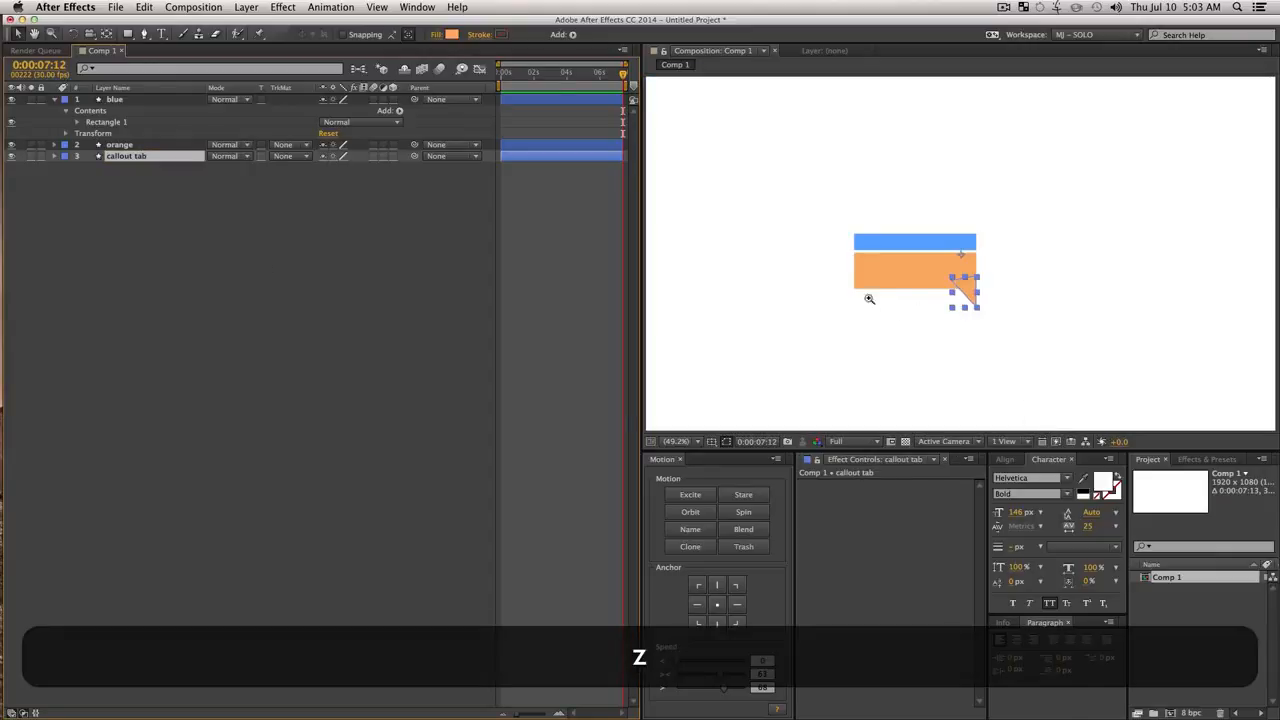
left_click(1006, 337)
key("v")
left_click(219, 350)
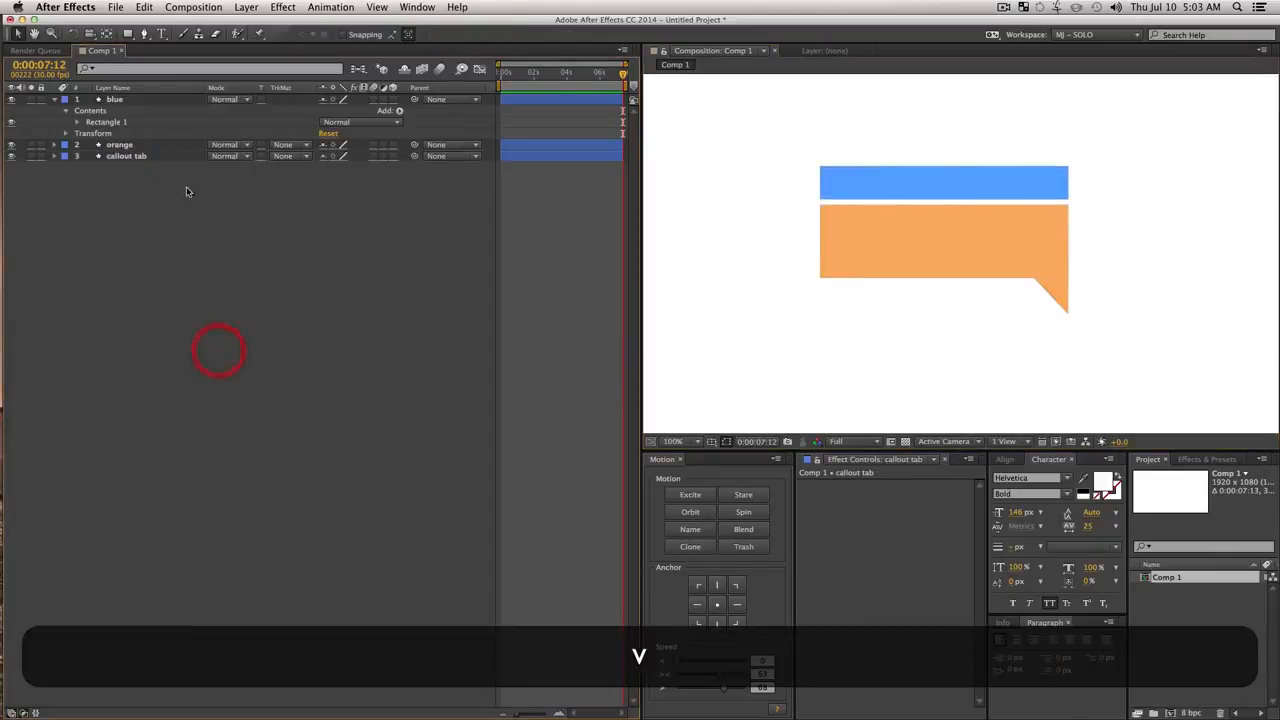
left_click_drag(205, 222, 8, 95)
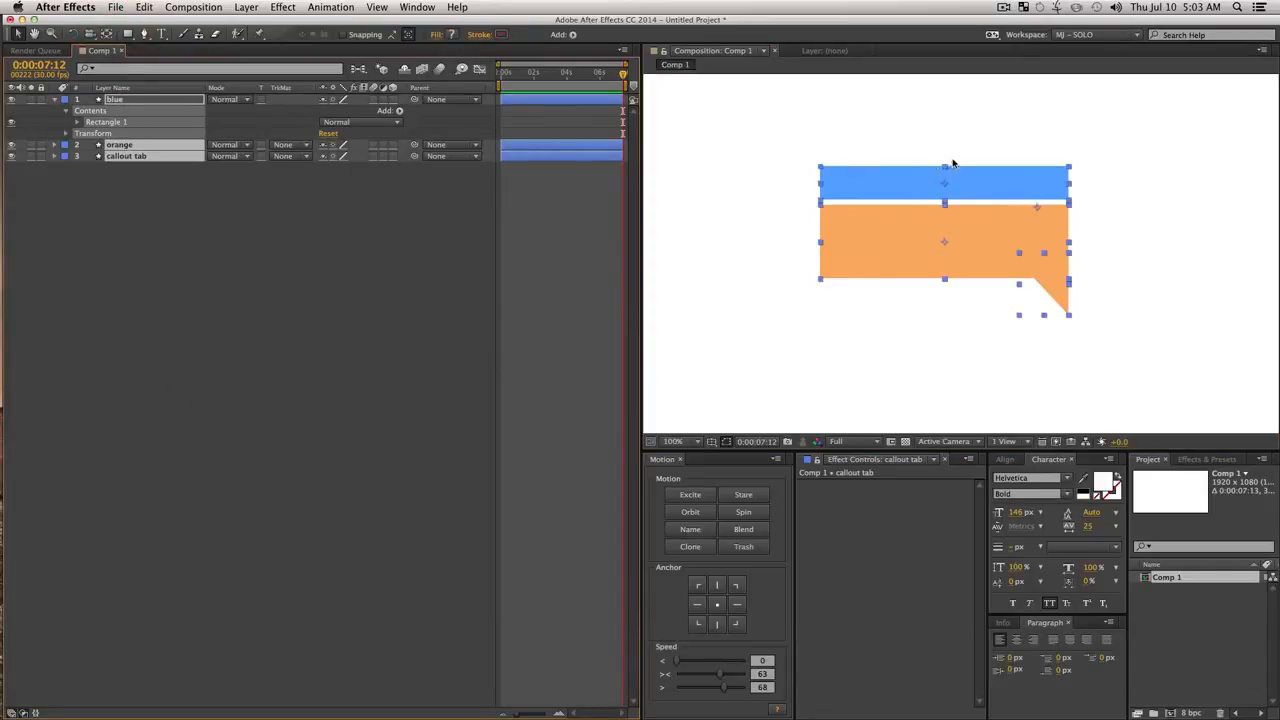
left_click(720, 586)
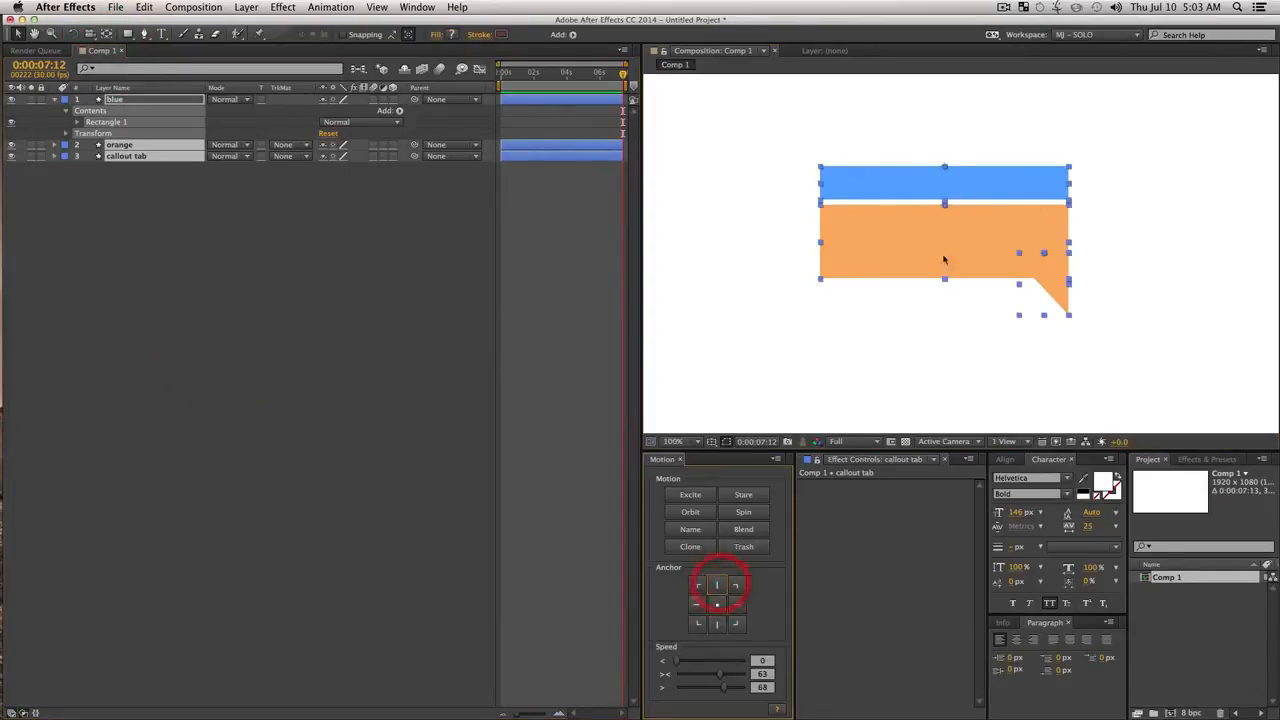
left_click(134, 374)
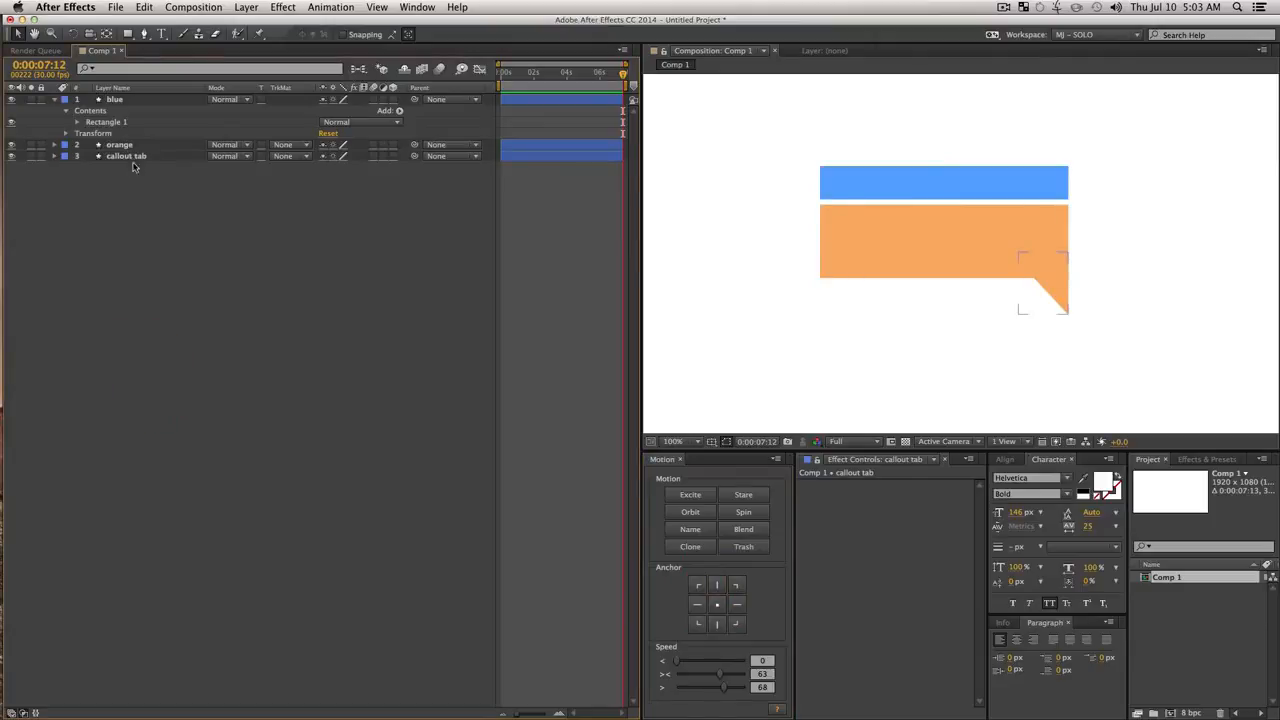
Parent callout tab to orange and orange to blue, and set Scale keyframes on all three layers at 0:00:02:01.
left_click_drag(150, 285, 151, 242)
left_click_drag(413, 157, 415, 101)
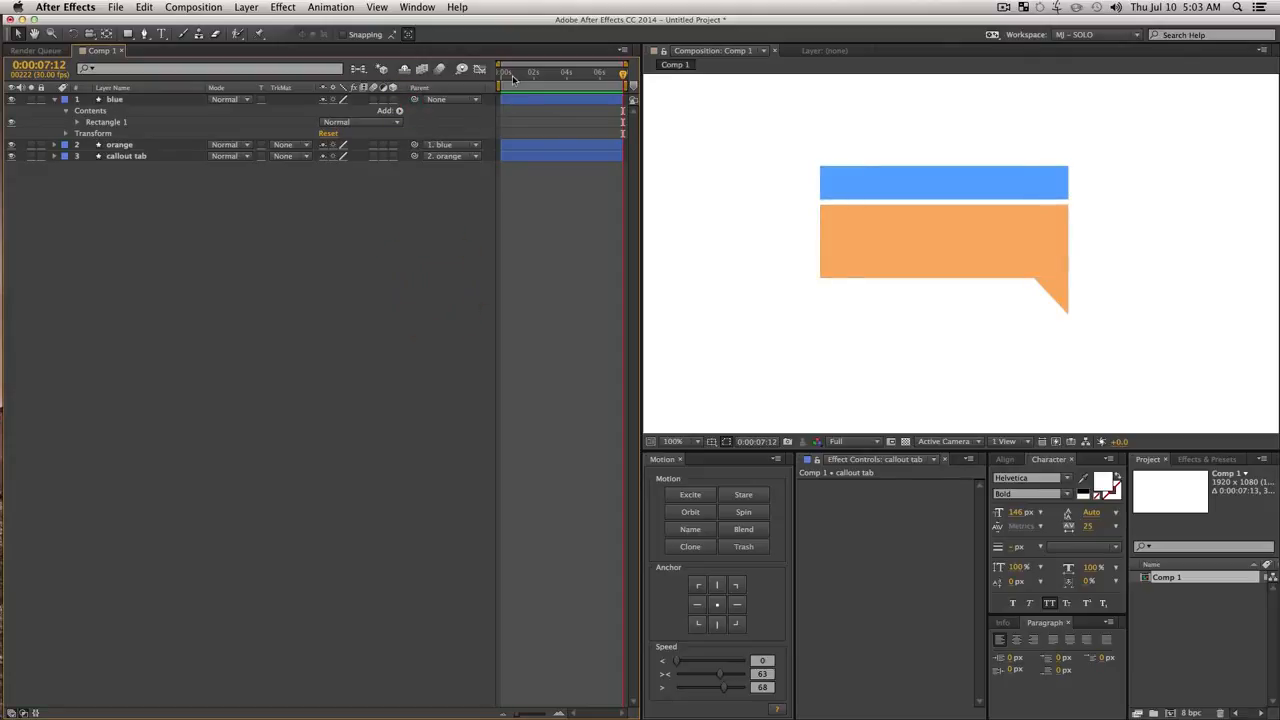
key("super+a")
key("s")
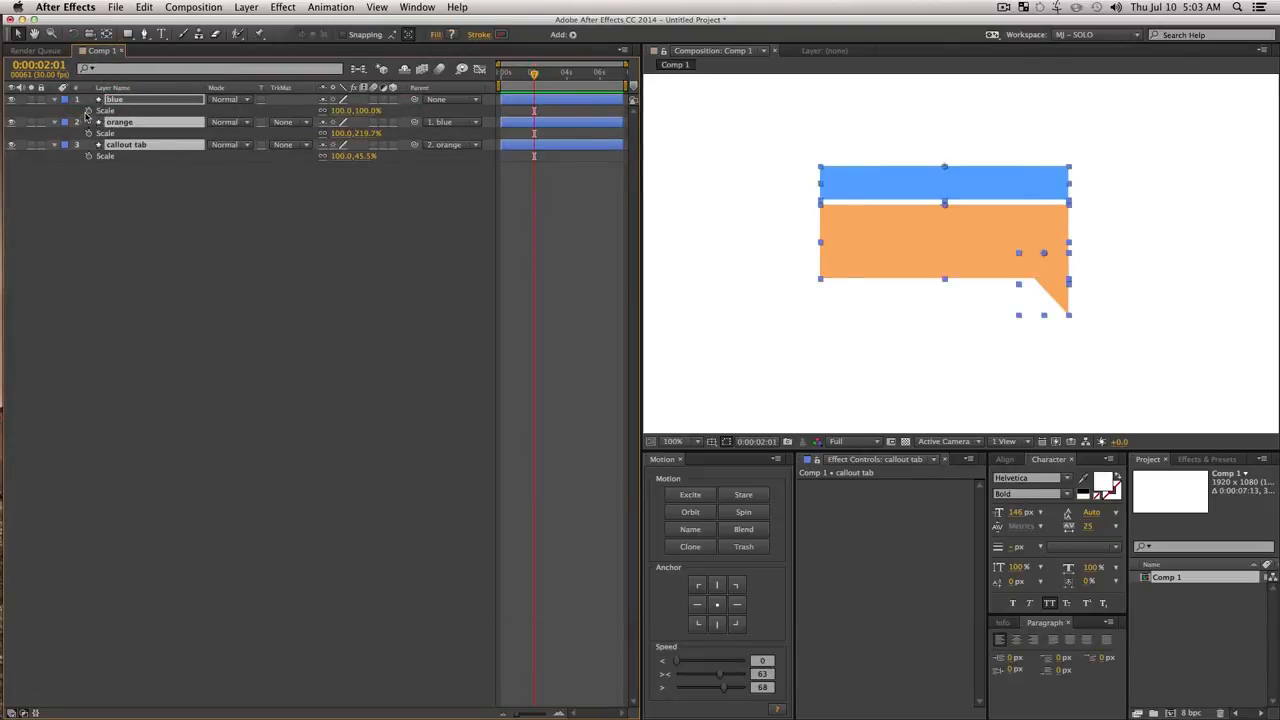
left_click(88, 110)
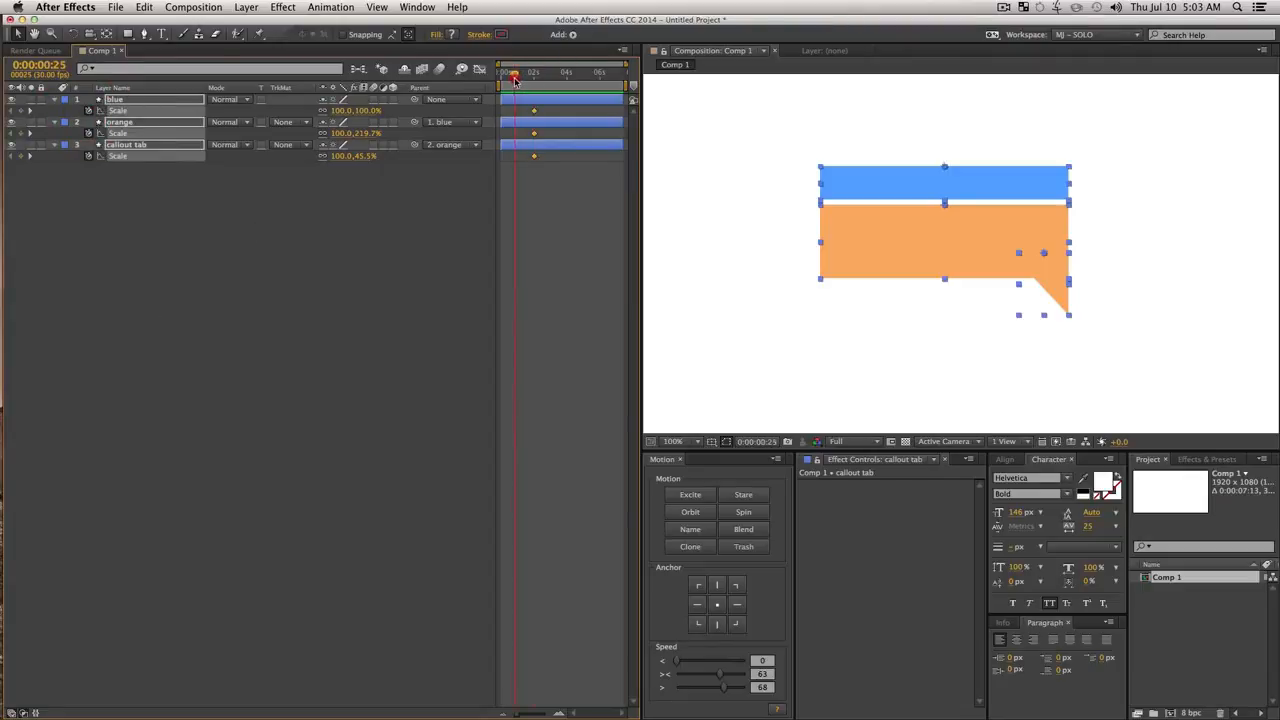
At 0:00:00:25, unlink the scale proportions, set the vertical scale of all three layers to 0%, and preview the animation.
left_click(515, 77)
left_click(322, 163)
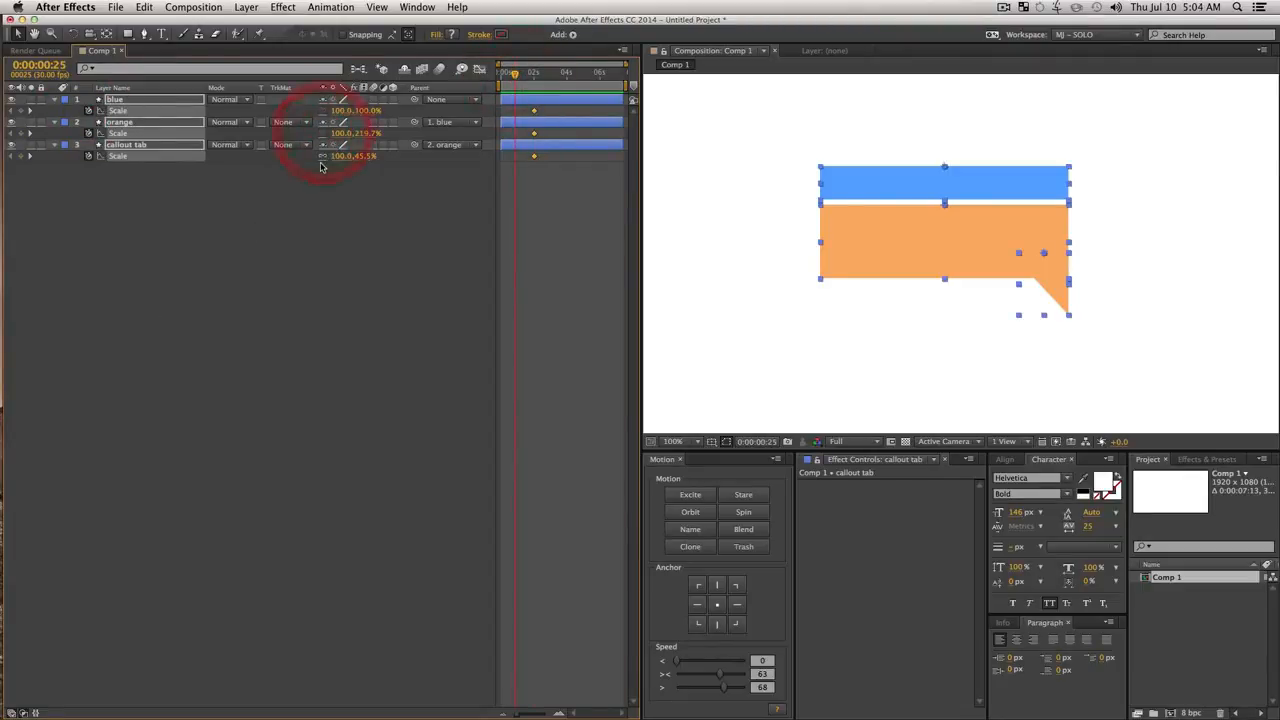
left_click(368, 110)
type("0")
key("Return")
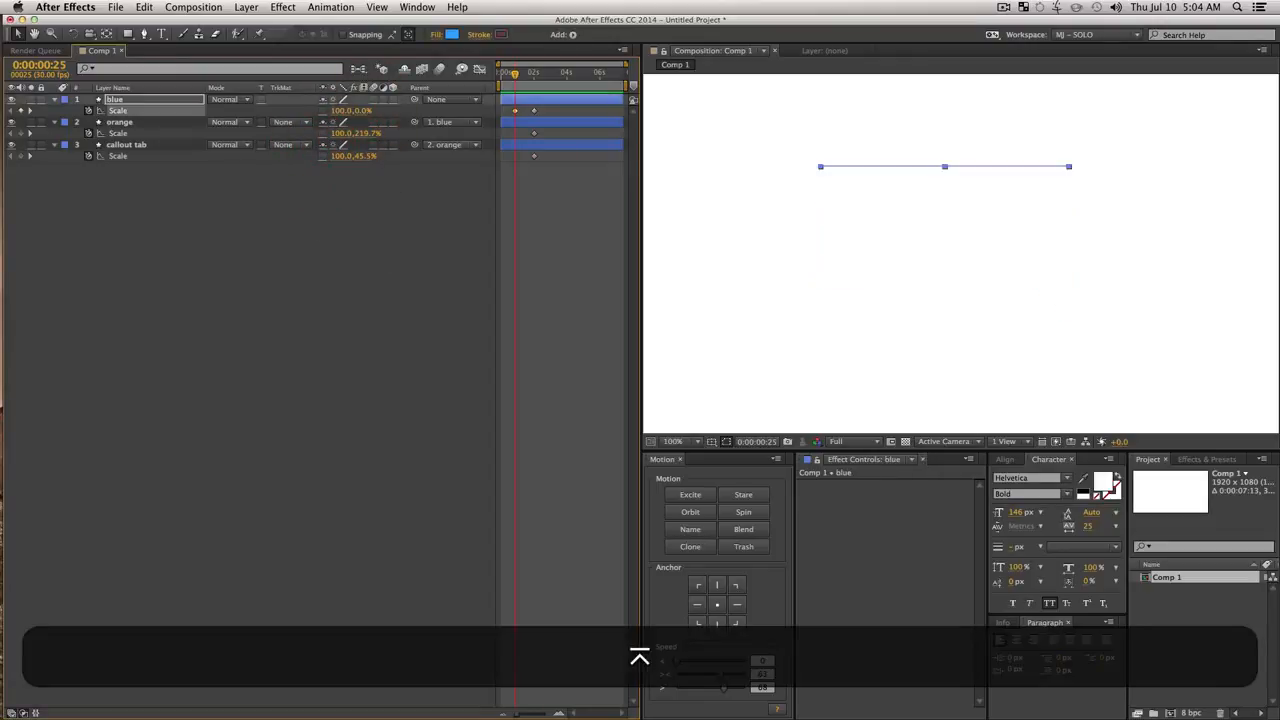
left_click_drag(66, 272, 140, 28)
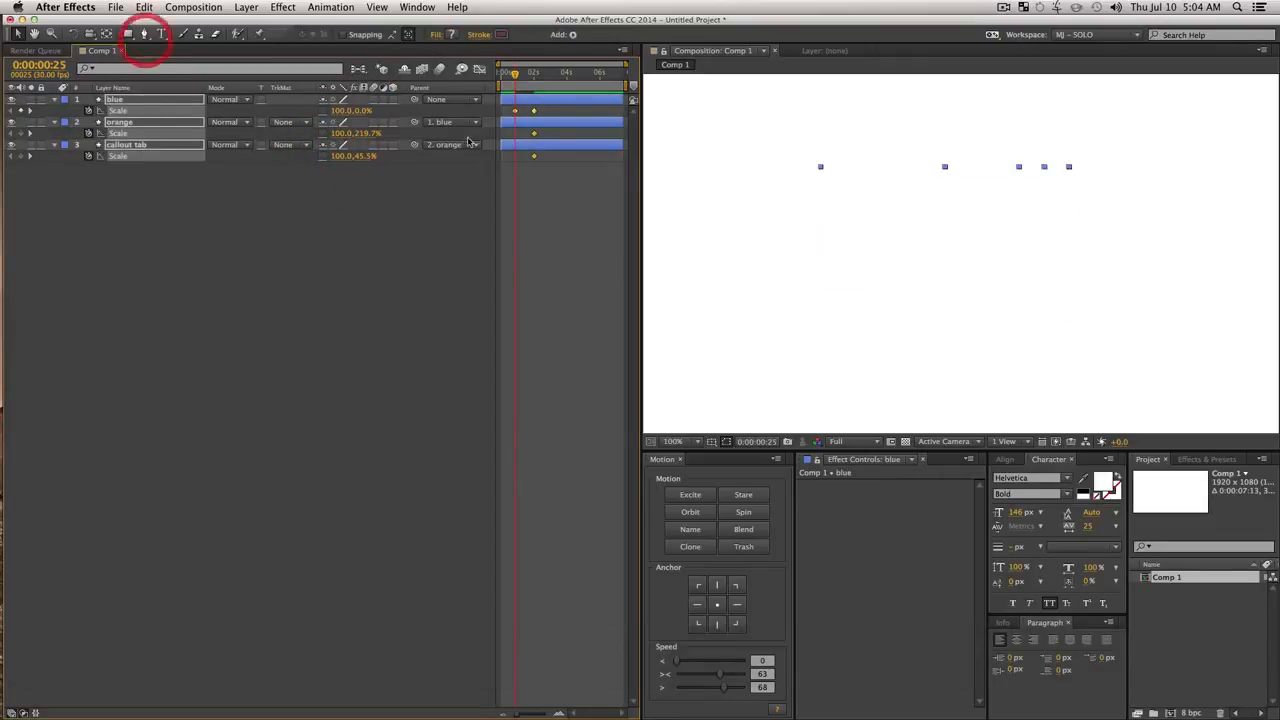
left_click(364, 133)
type("0")
key("Return")
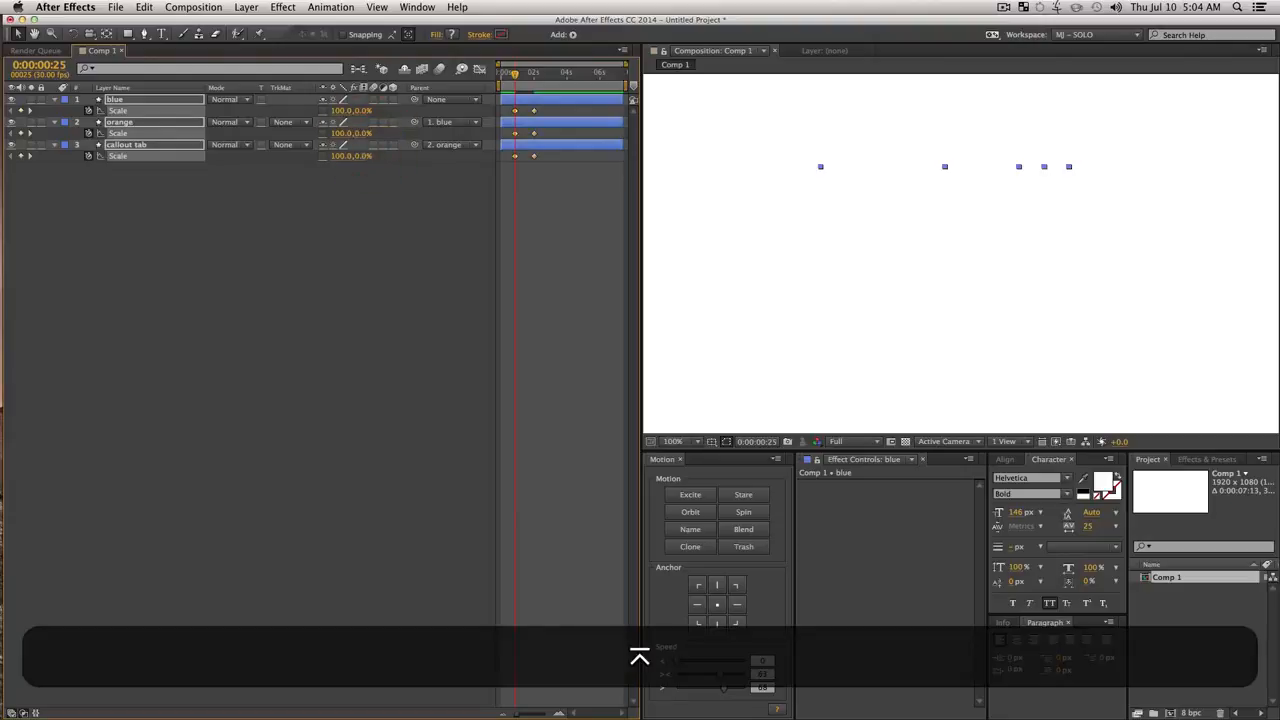
left_click(489, 309)
key("space")
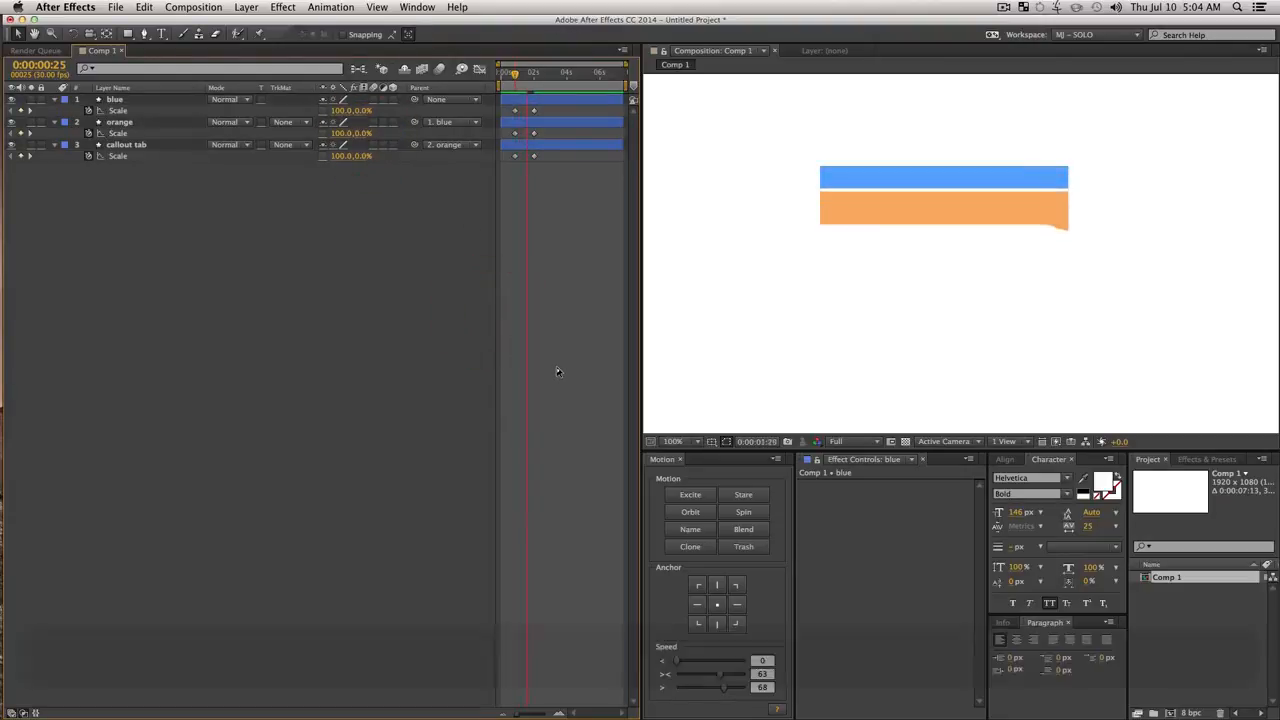
key("space")
Ease all the Scale keyframes in and out with a Motion speed of 68, and preview the result.
left_click_drag(560, 194, 500, 90)
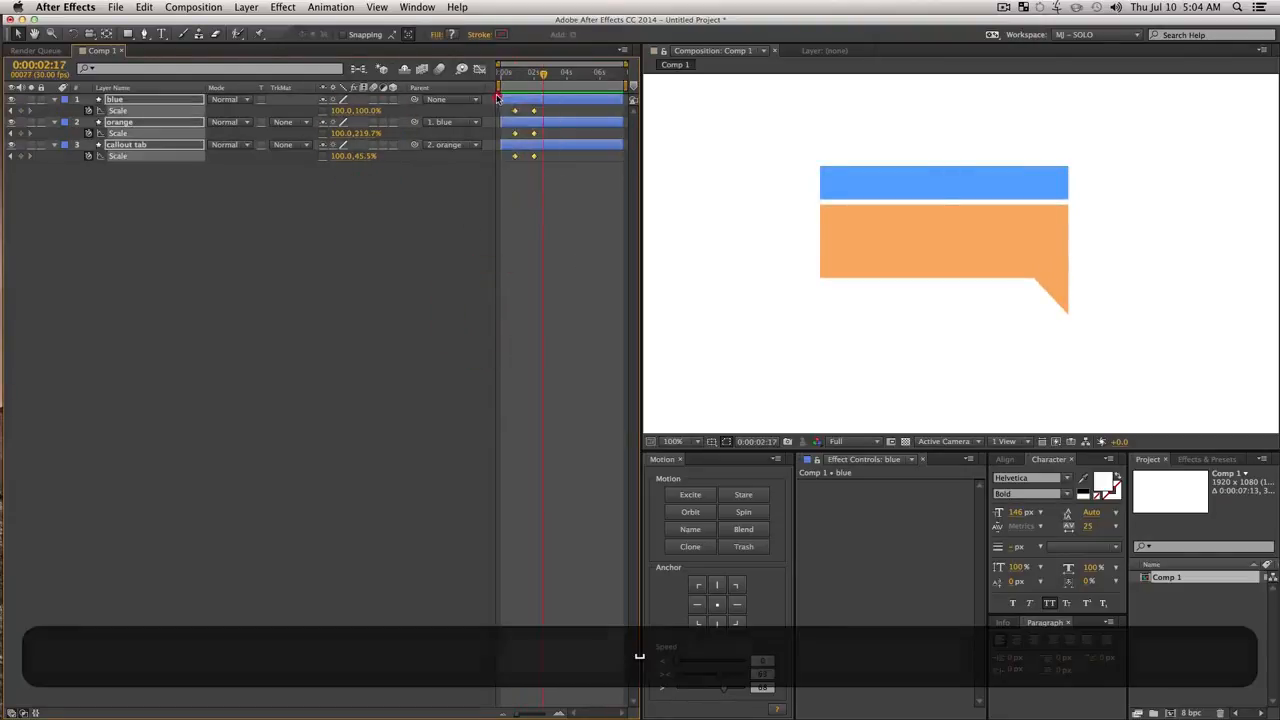
left_click_drag(577, 214, 497, 100)
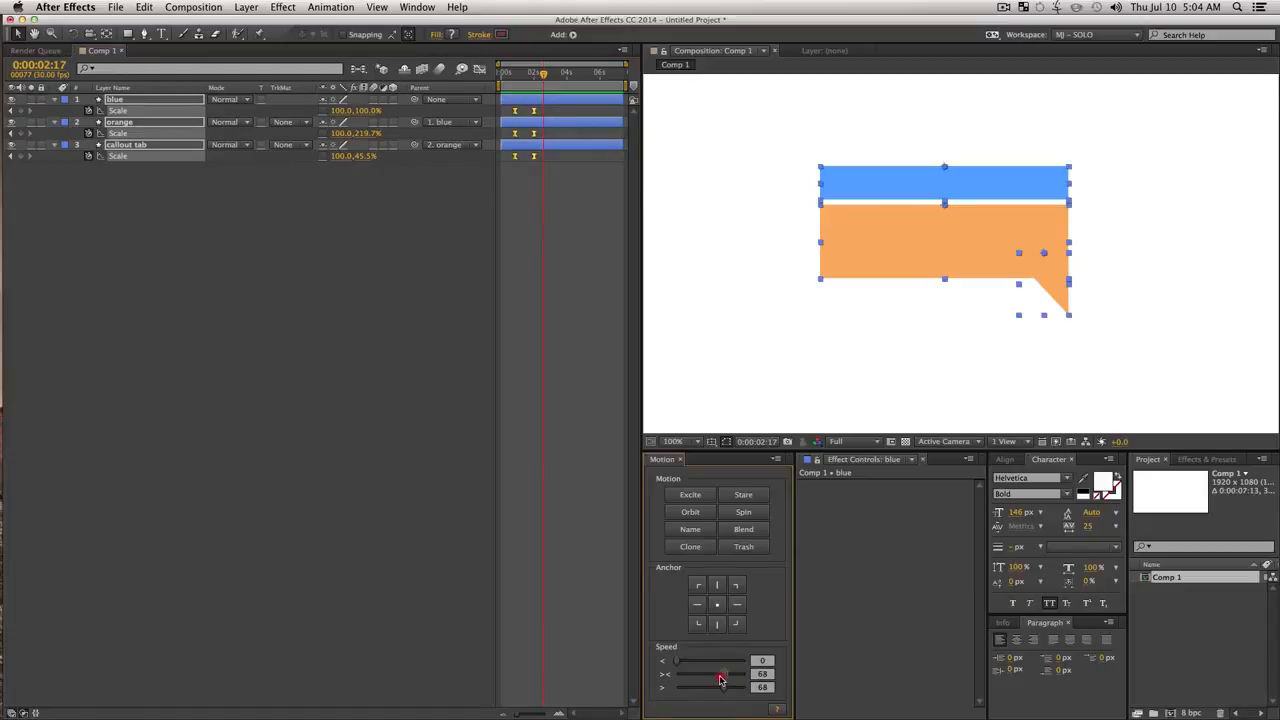
left_click(428, 300)
left_click(505, 76)
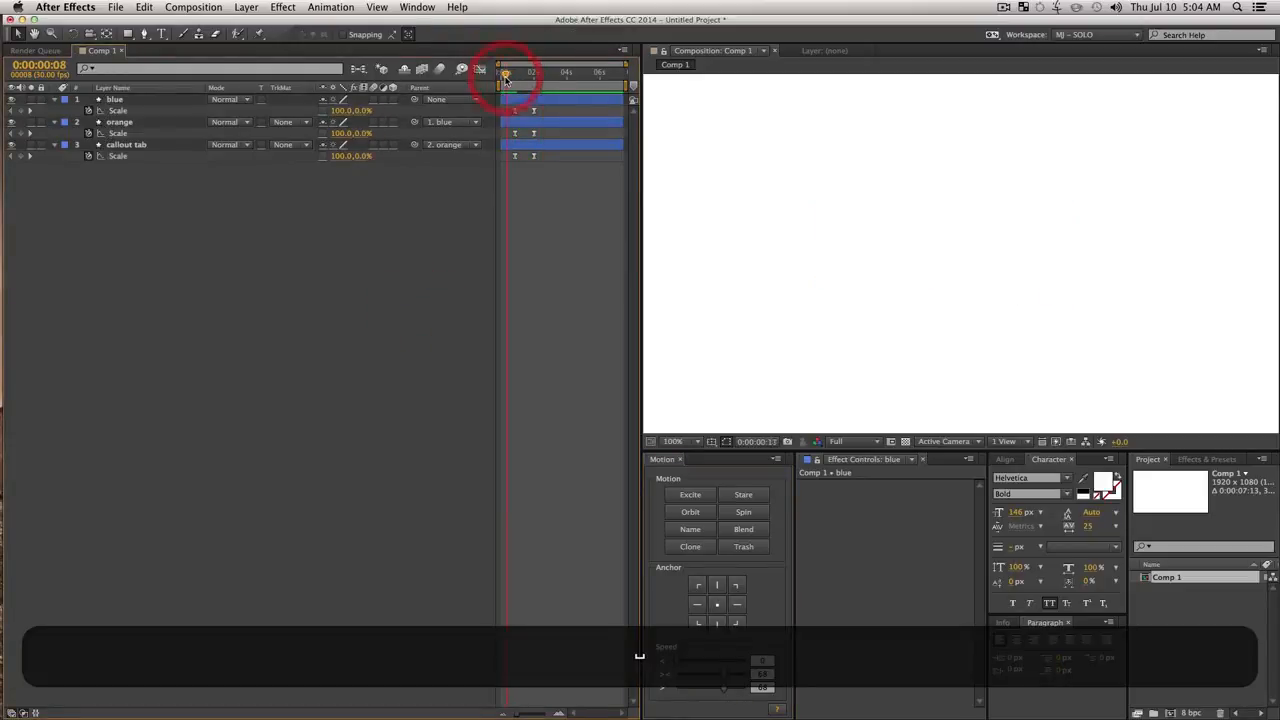
key("space")
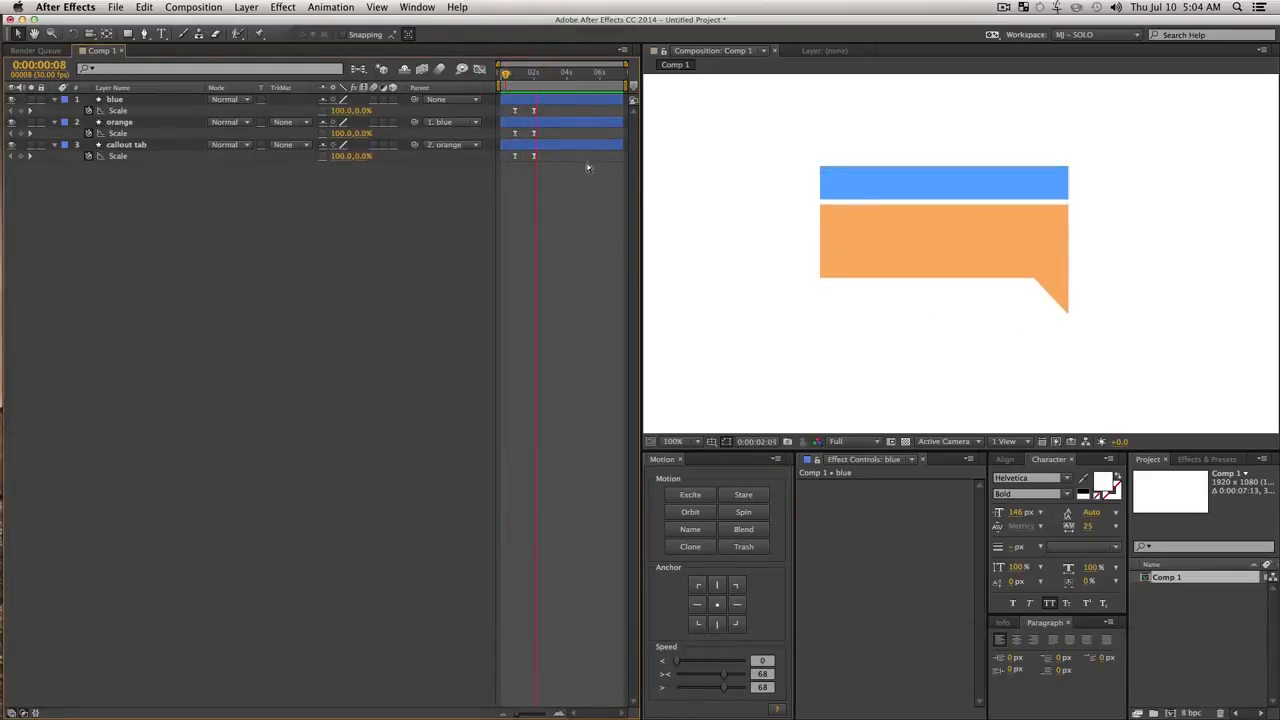
Stagger the Scale keyframes a few frames later on orange and further again on callout tab, and preview from the start.
left_click_drag(564, 202, 510, 133)
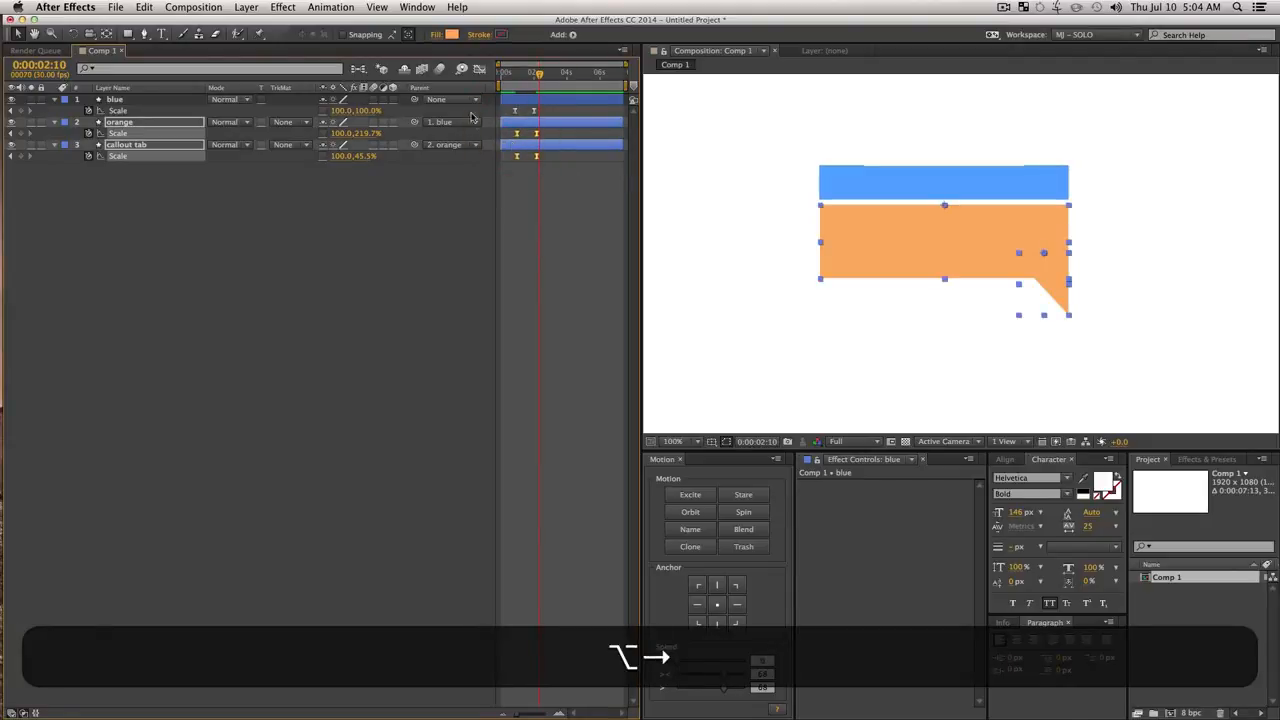
left_click(563, 180)
left_click(517, 157)
key("alt+Right")
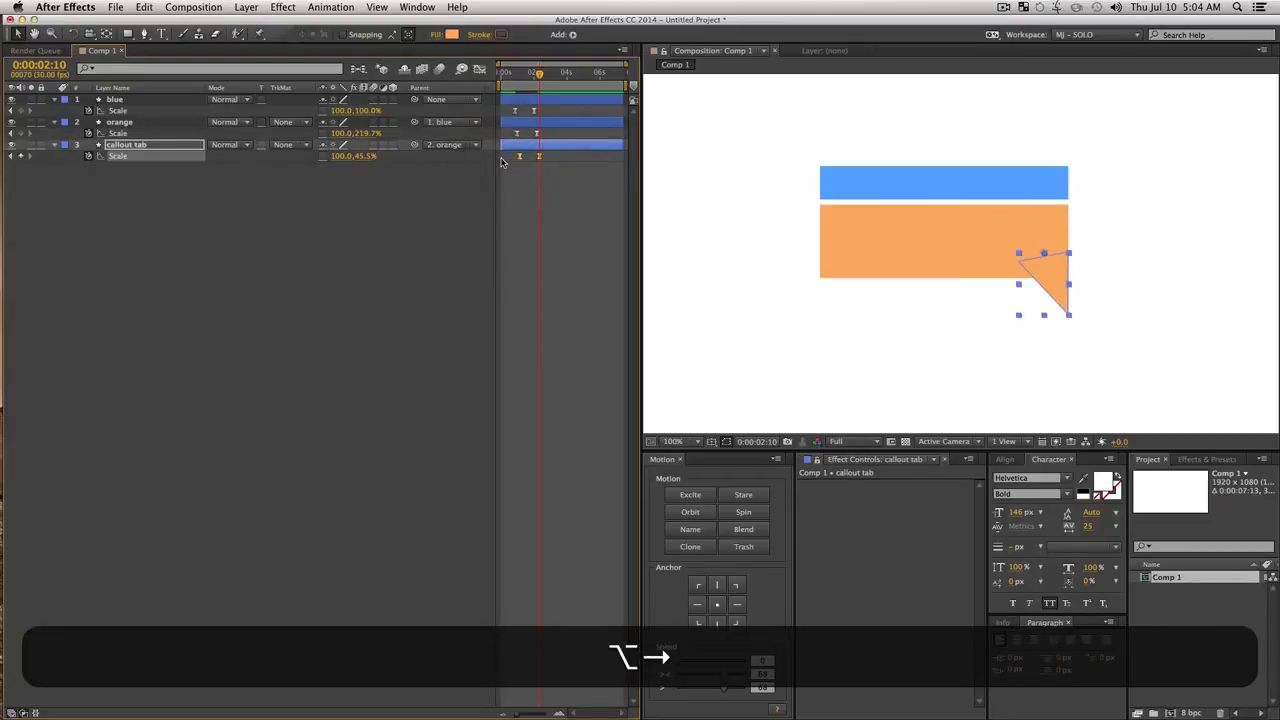
left_click(405, 234)
key("Home")
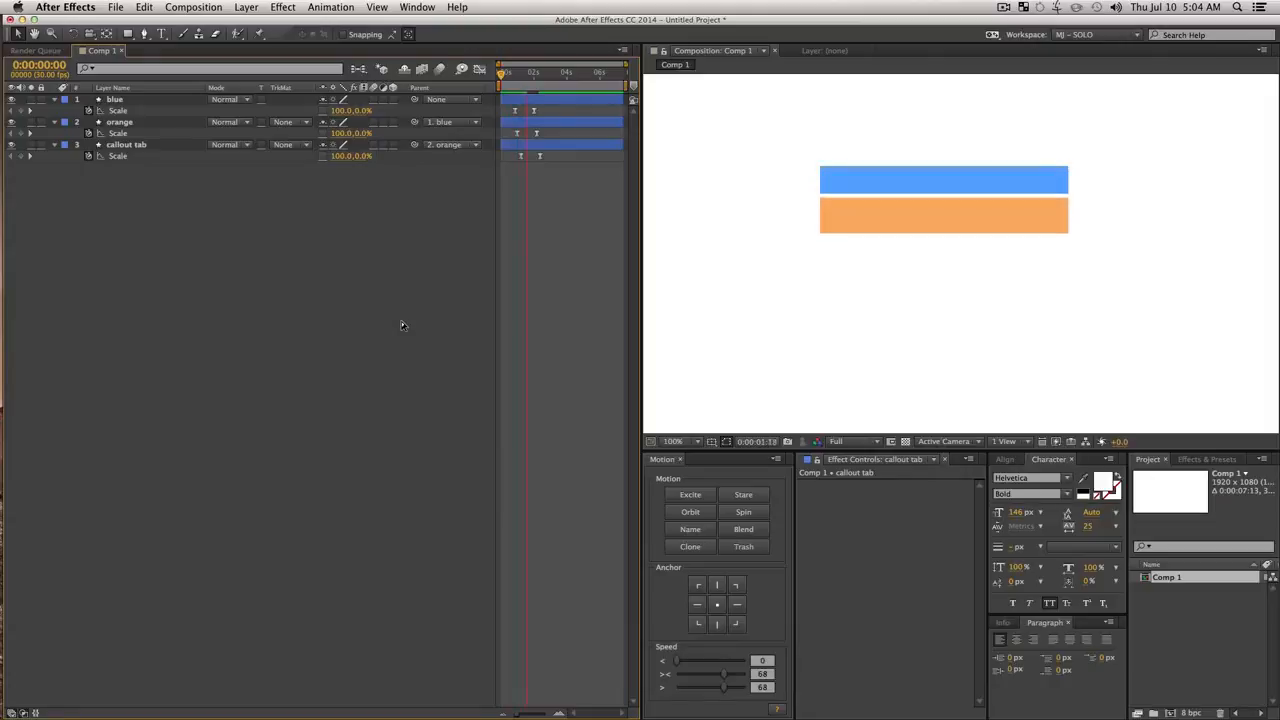
key("space")
left_click(396, 306)
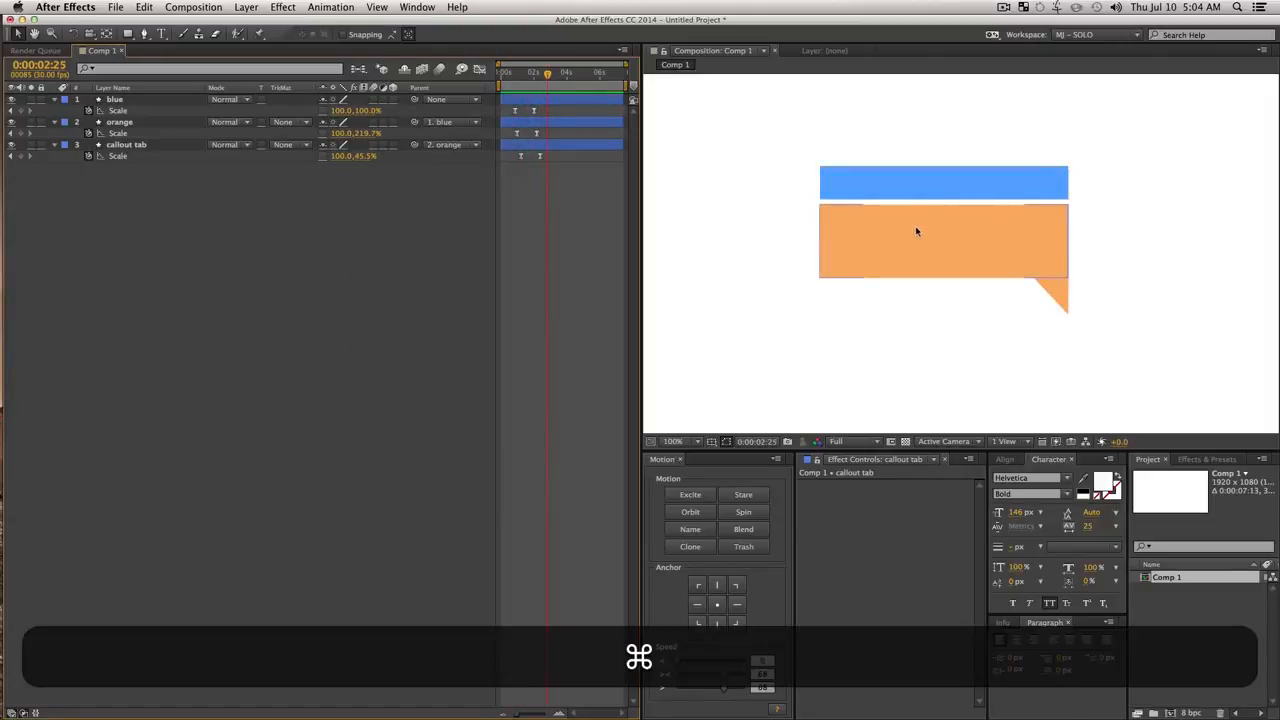
Draw a paragraph text box across the blue bar and enter the placeholder text ASDFASDF.
key("super+t")
left_click(851, 170)
left_click_drag(851, 170, 1068, 197)
type("df")
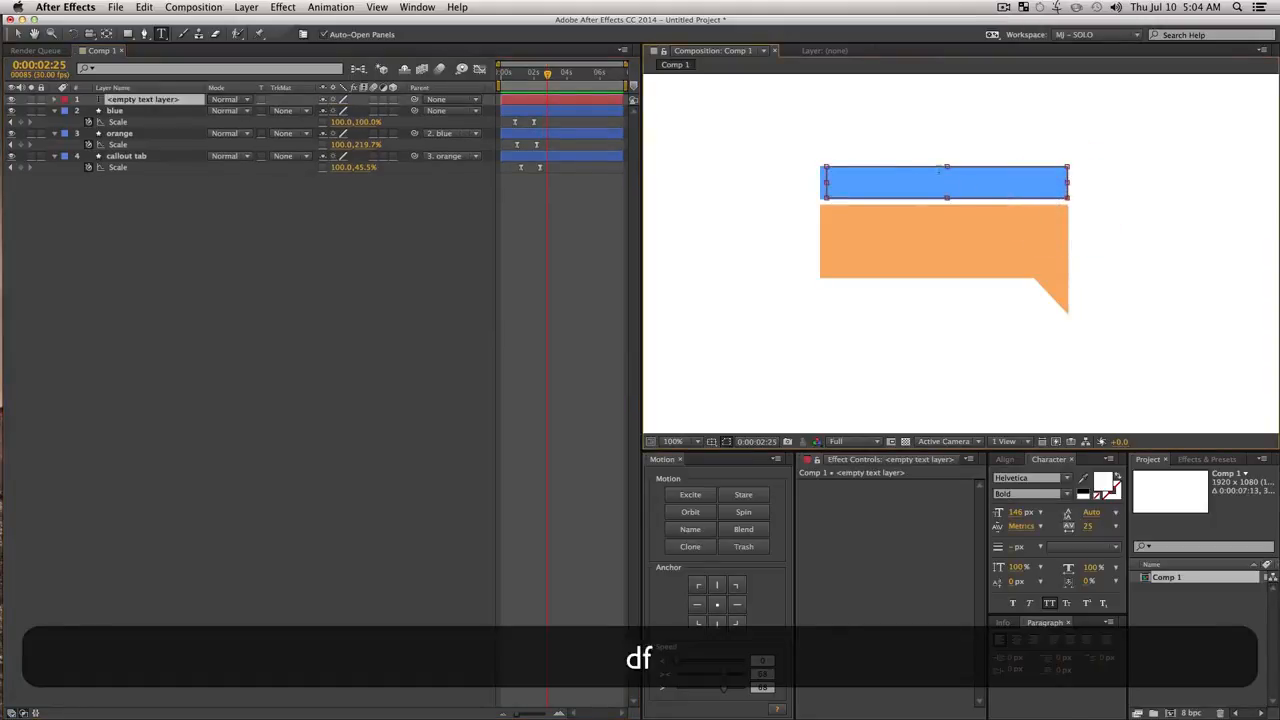
Format the placeholder text as Helvetica Light at 40 px with tracking 10.
key("super+a")
left_click(1015, 512)
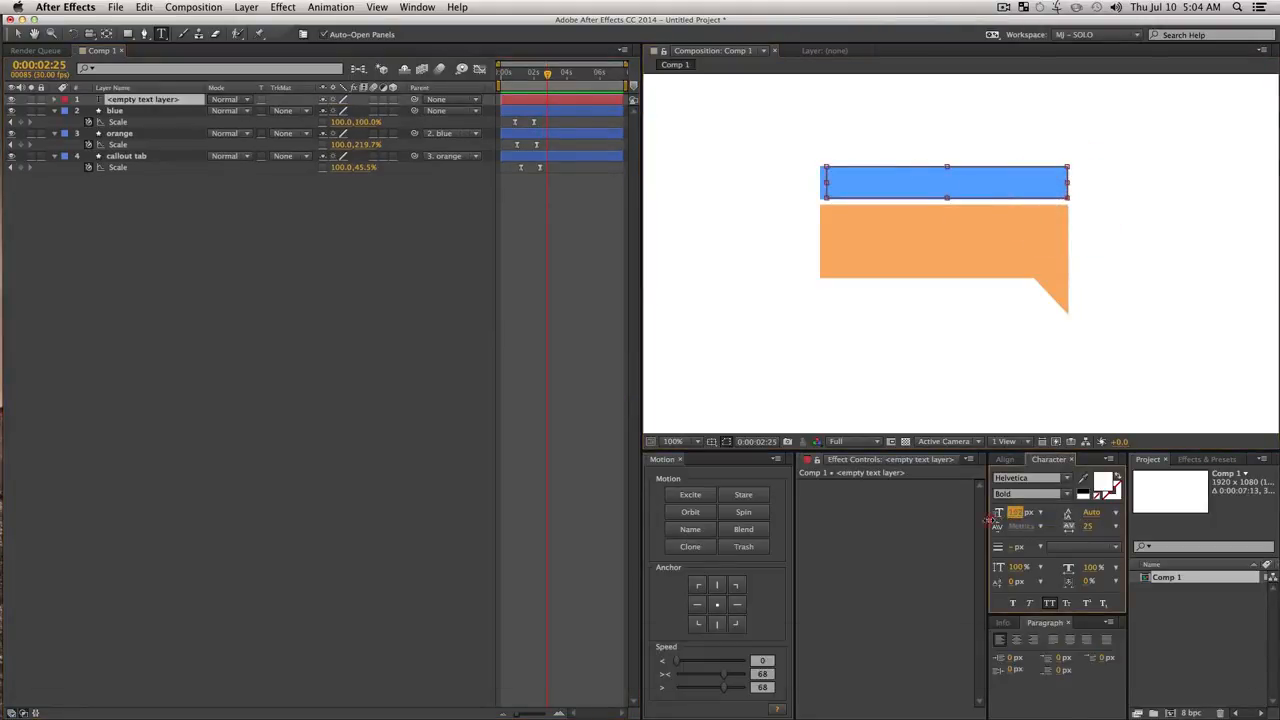
left_click_drag(990, 519, 955, 515)
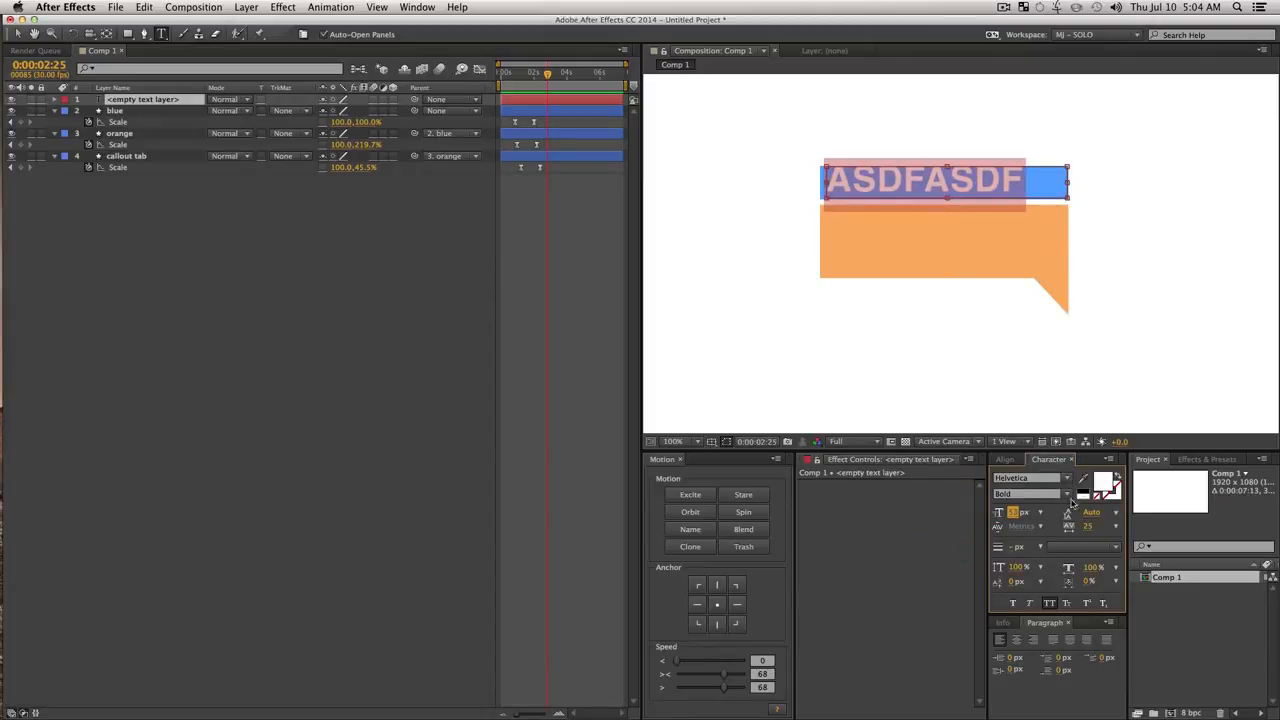
left_click(1065, 500)
left_click(1025, 470)
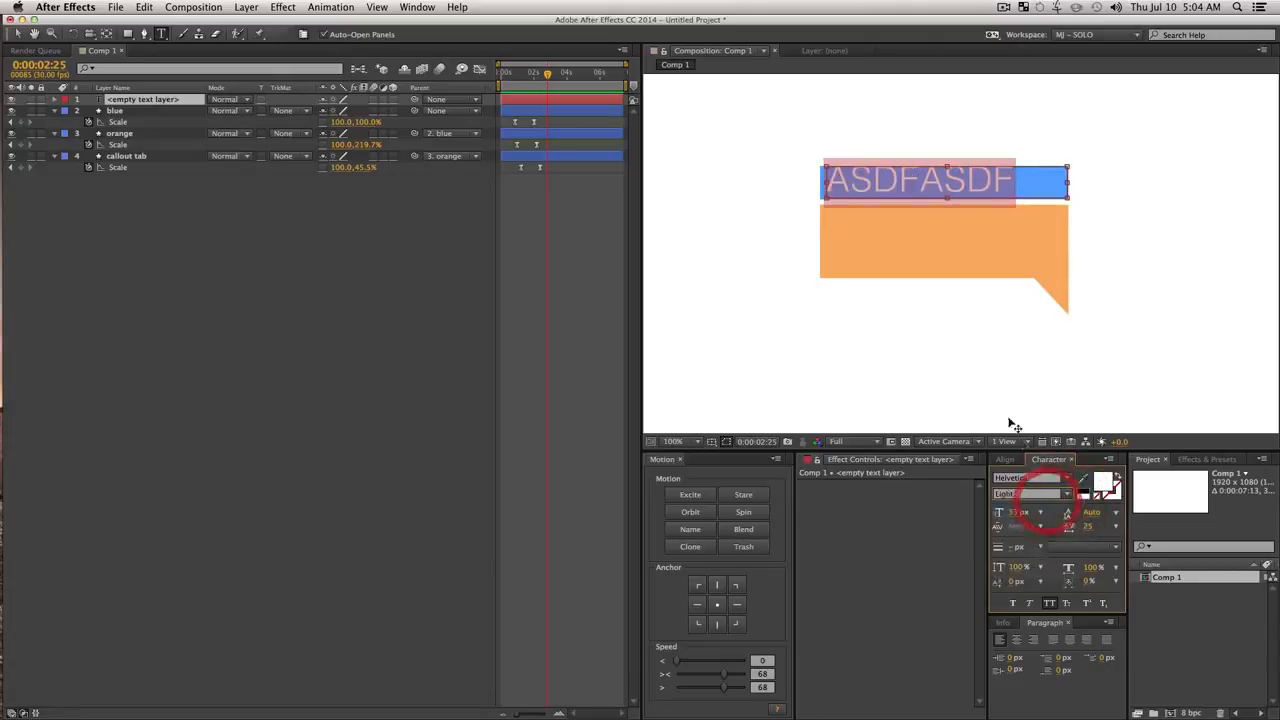
left_click_drag(1015, 512, 1002, 513)
left_click(1008, 513)
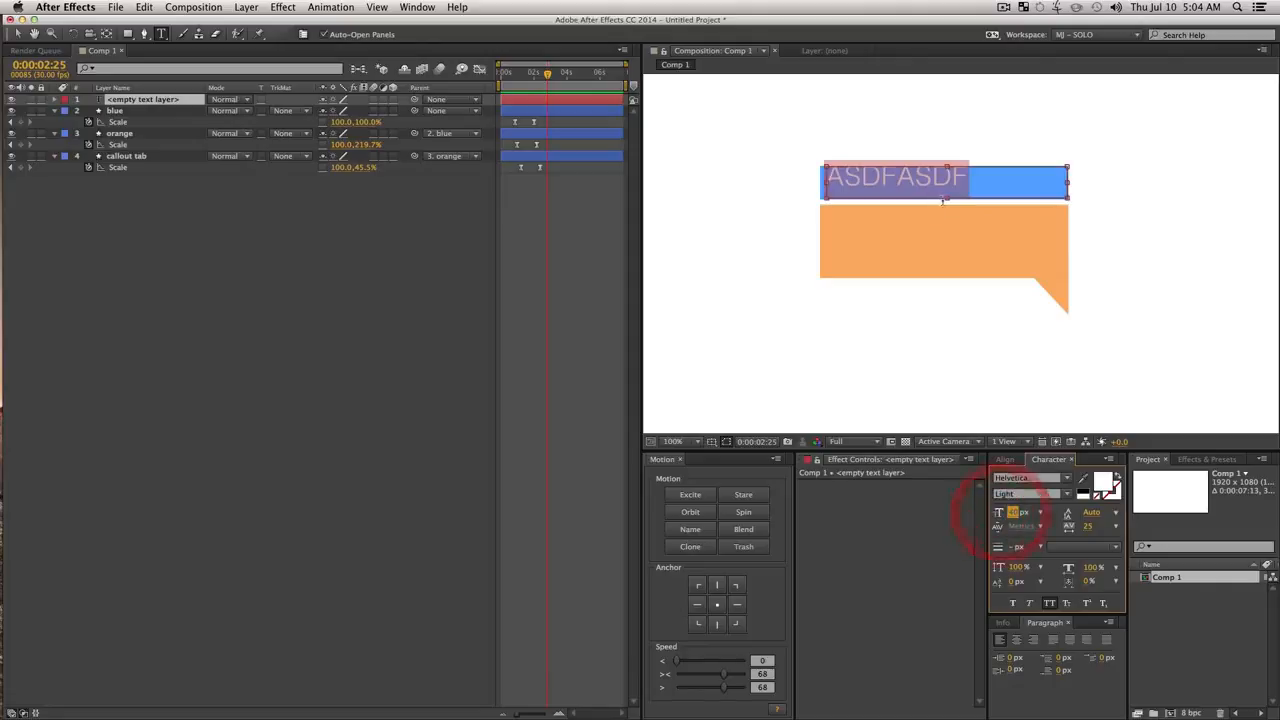
left_click(1116, 528)
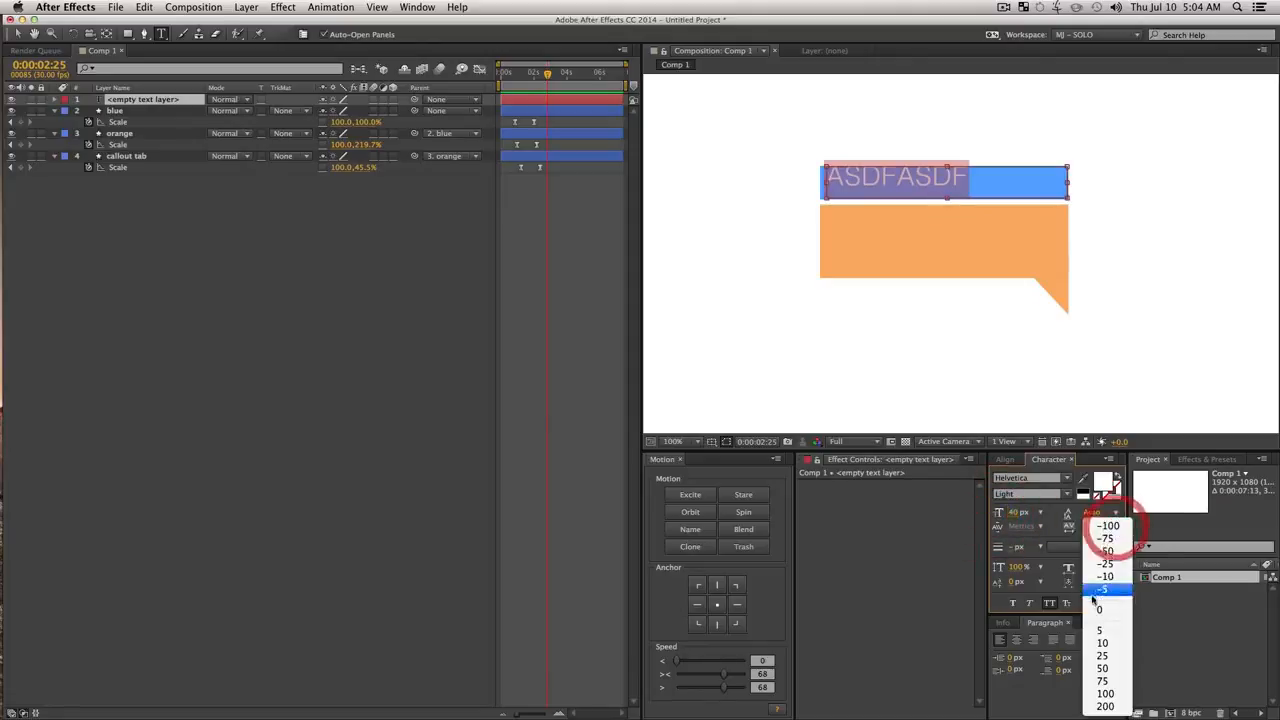
left_click(1108, 647)
Replace the placeholder text with SUPER BOSS and move it down slightly to center it vertically in the blue bar.
left_click_drag(962, 179, 723, 165)
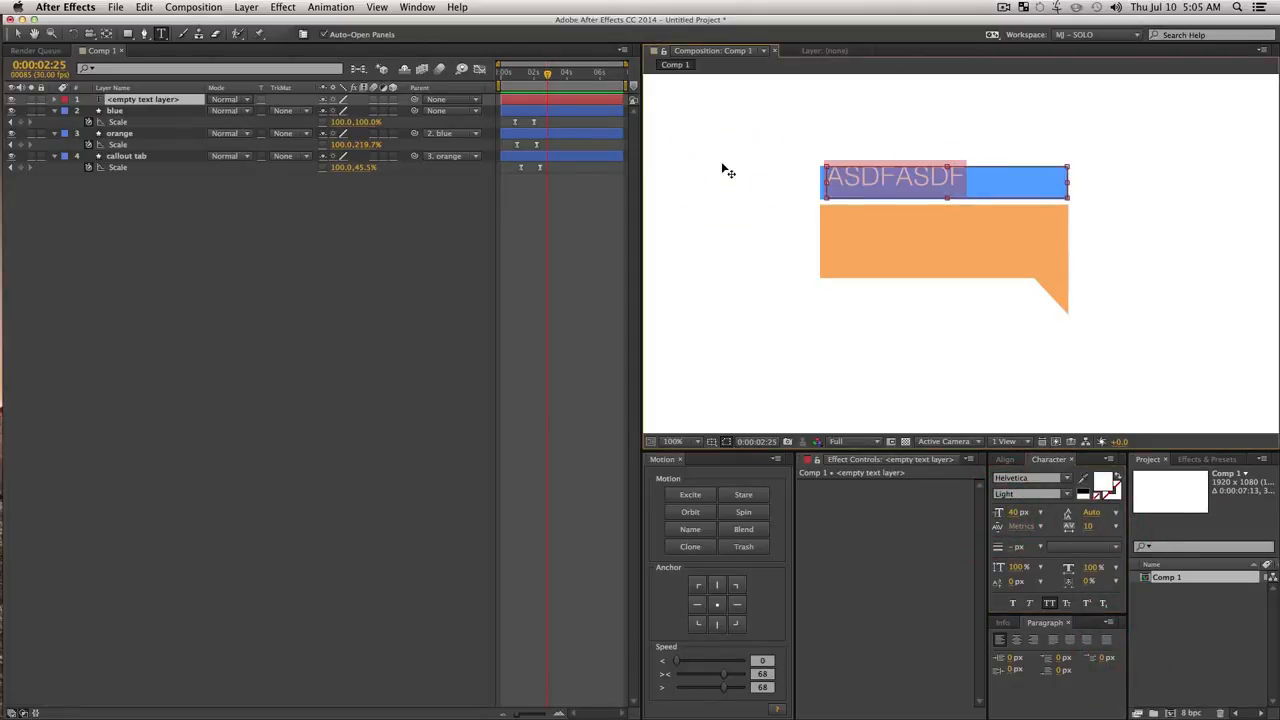
type("SUPER BOSS")
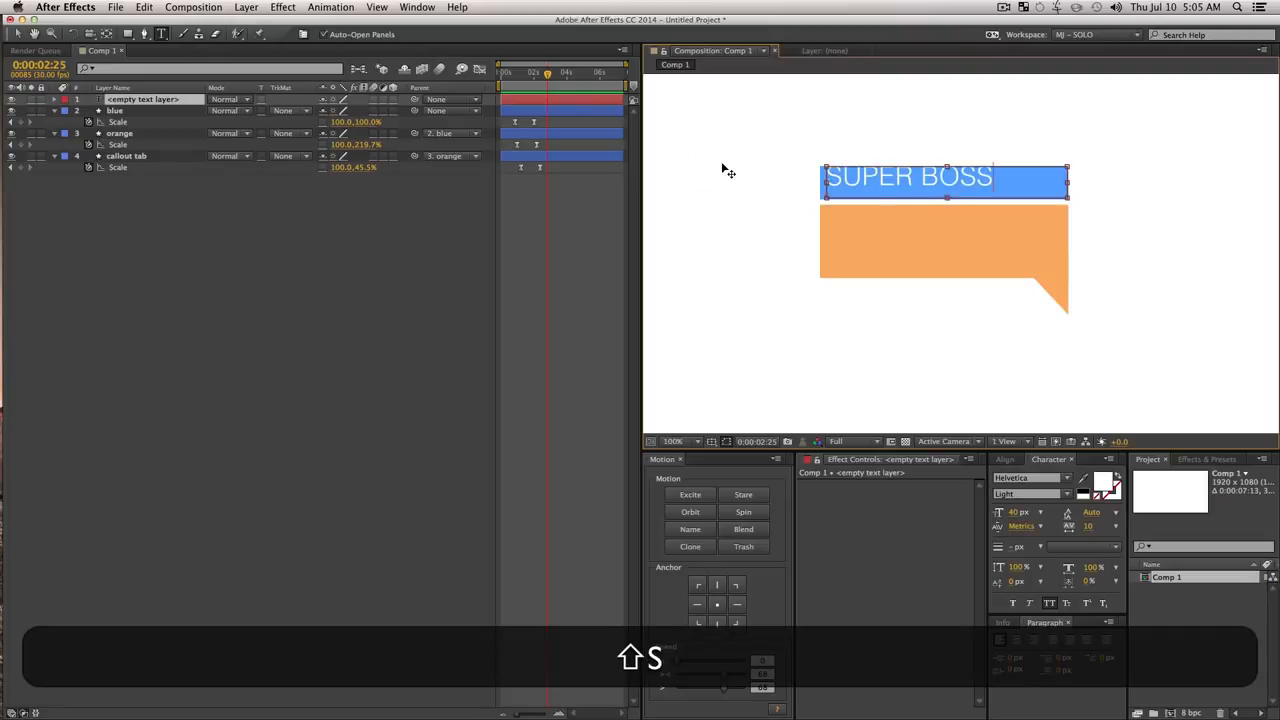
left_click(180, 386)
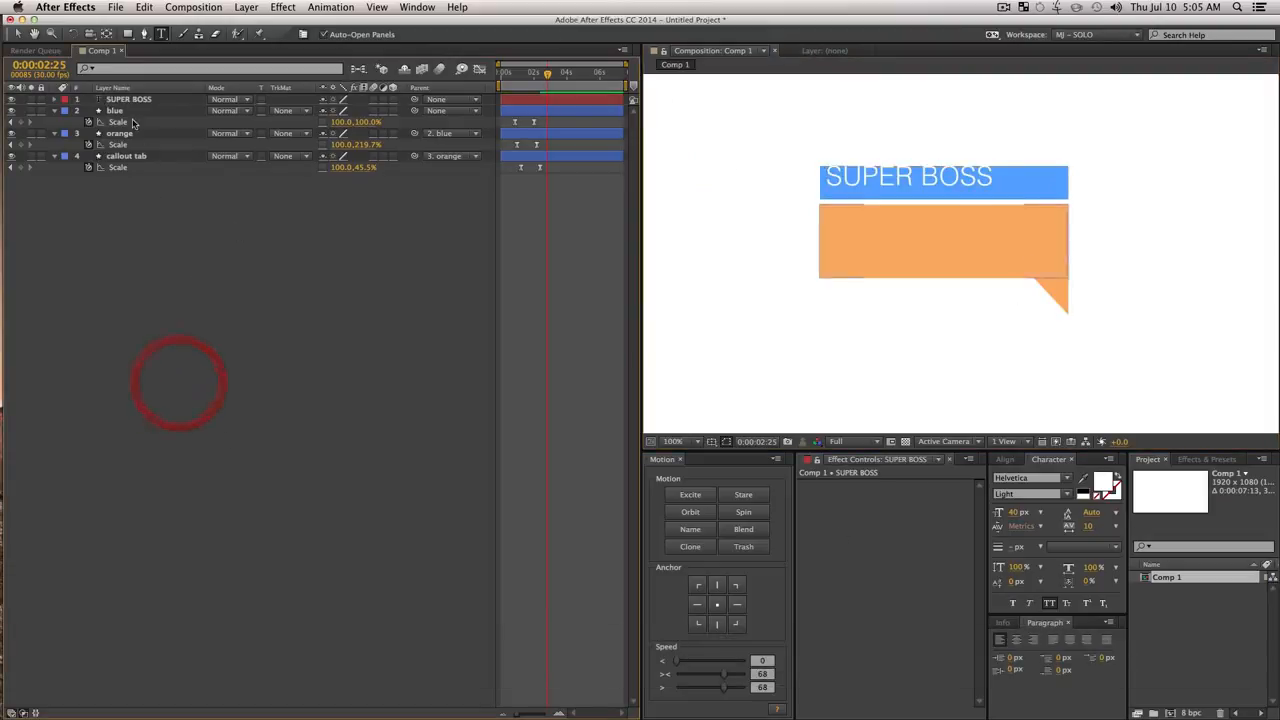
key("v")
left_click_drag(918, 181, 916, 185)
left_click(400, 238)
Duplicate the SUPER BOSS layer, place the copy below the original in the stack, and move it into the orange box.
left_click(192, 98)
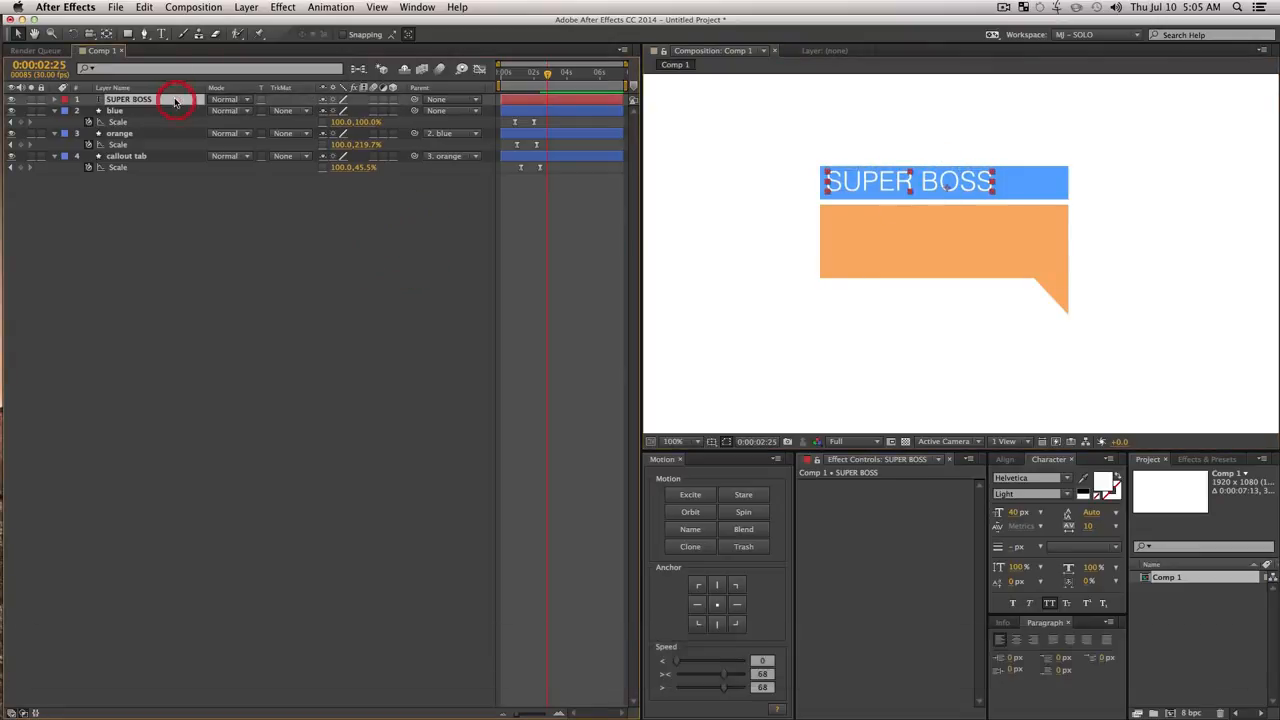
key("super+d")
left_click_drag(142, 102, 142, 116)
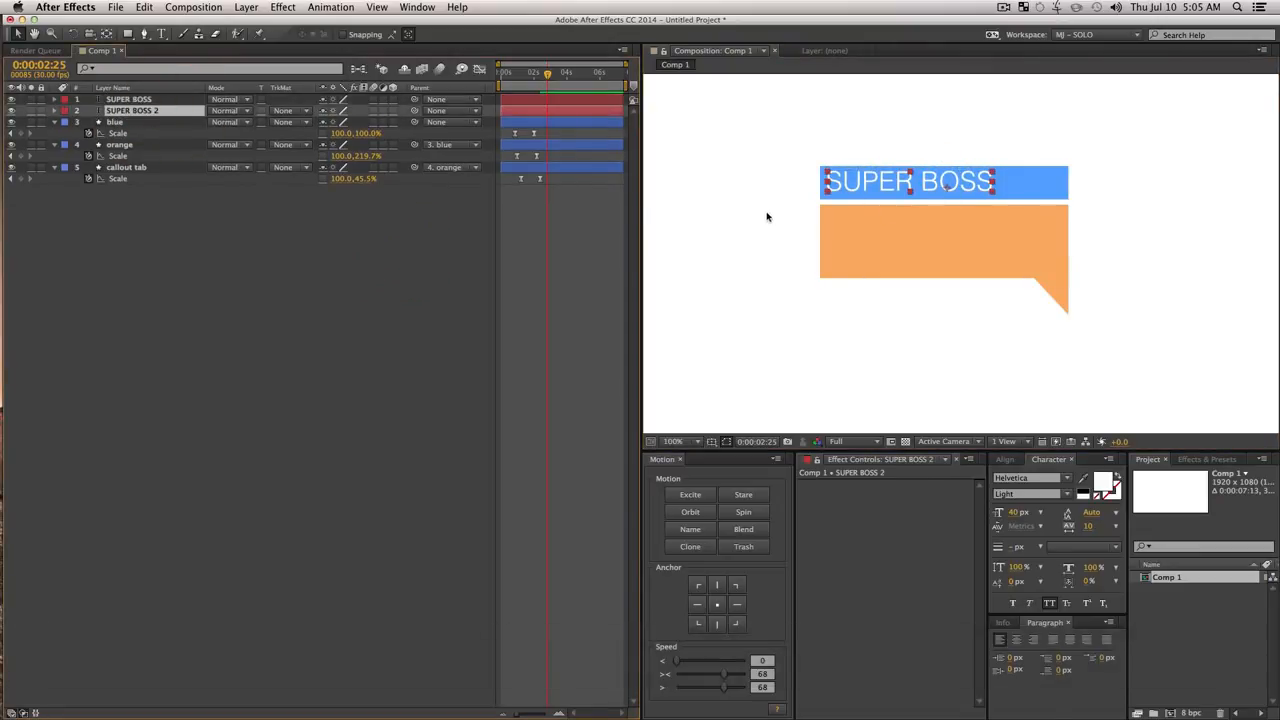
left_click_drag(872, 186, 871, 239)
Recolor the text in the orange box with the blue sampled from the blue bar.
double_click(871, 239)
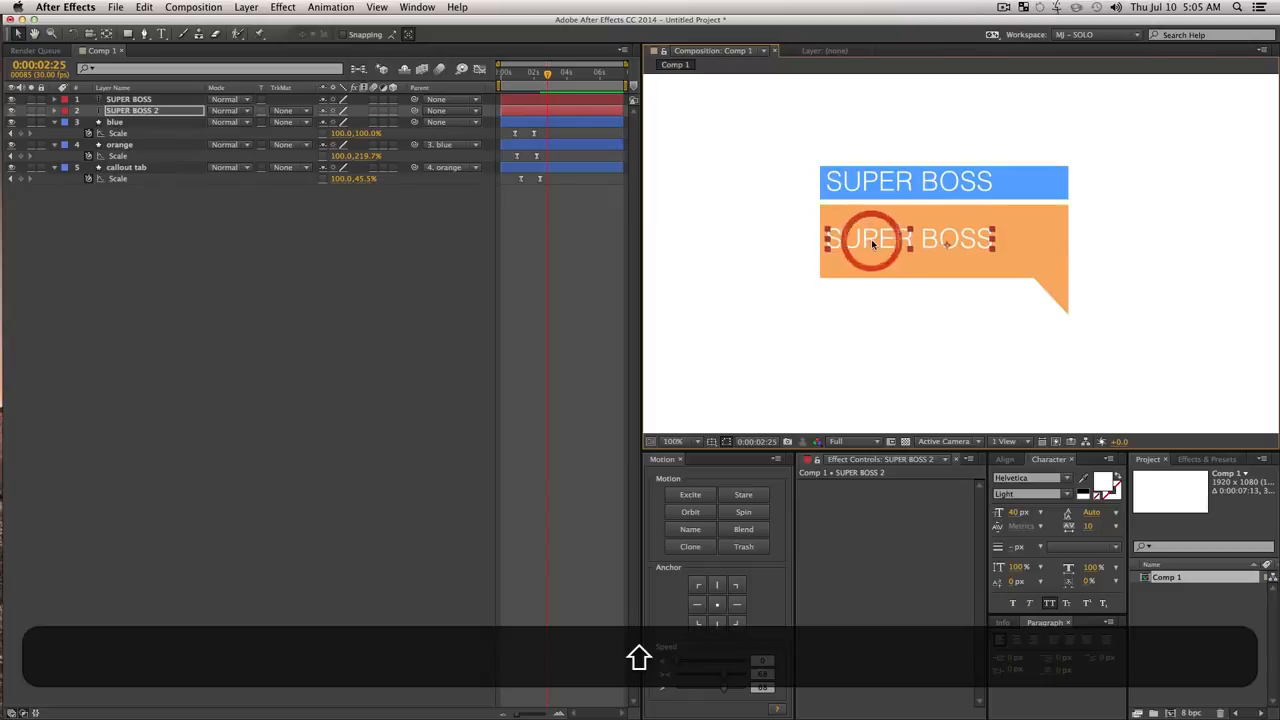
left_click(1085, 479)
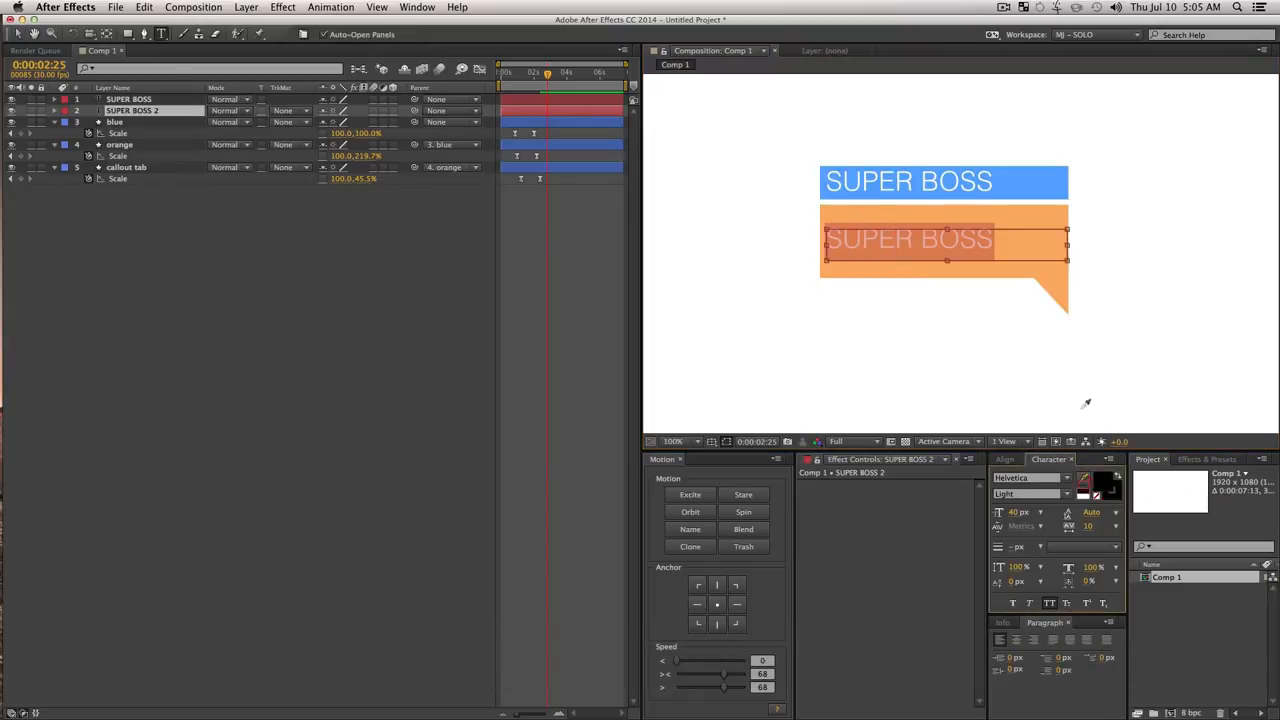
left_click(1046, 194)
left_click(125, 346)
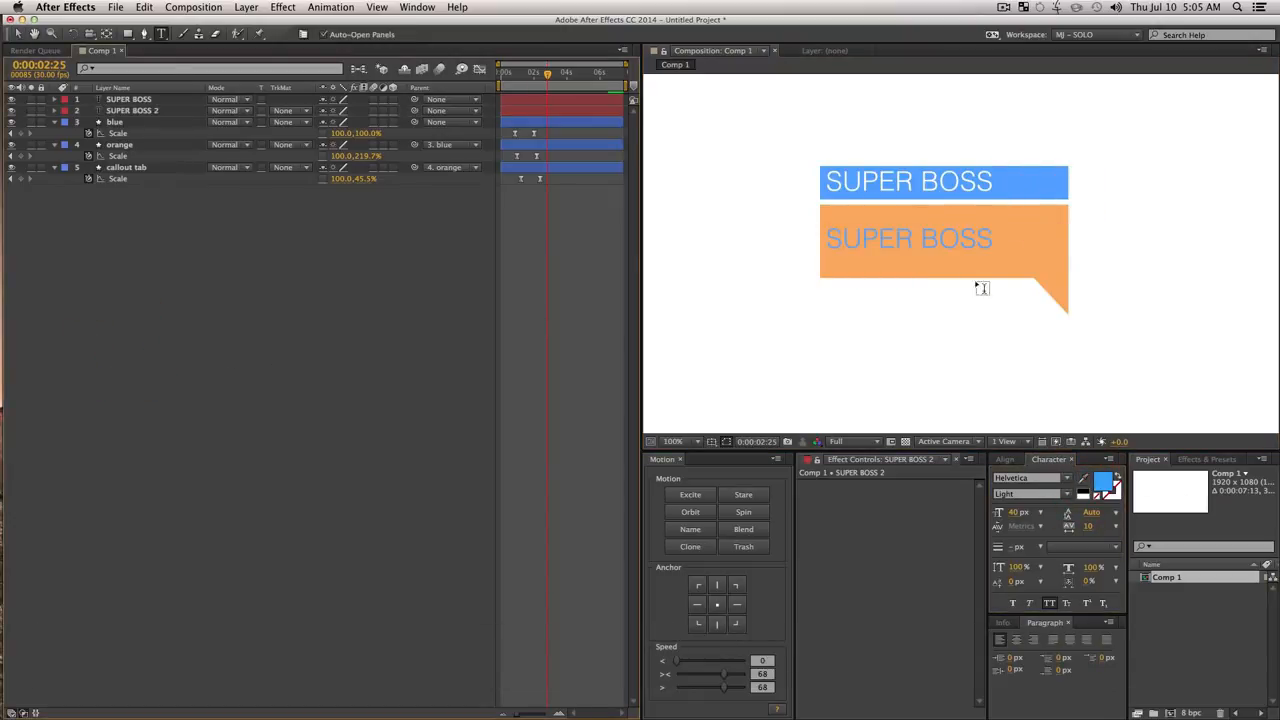
Set the fill color of the text in the orange box to black, 000000.
left_click(944, 240)
left_click(944, 236)
key("super+a")
left_click(1103, 484)
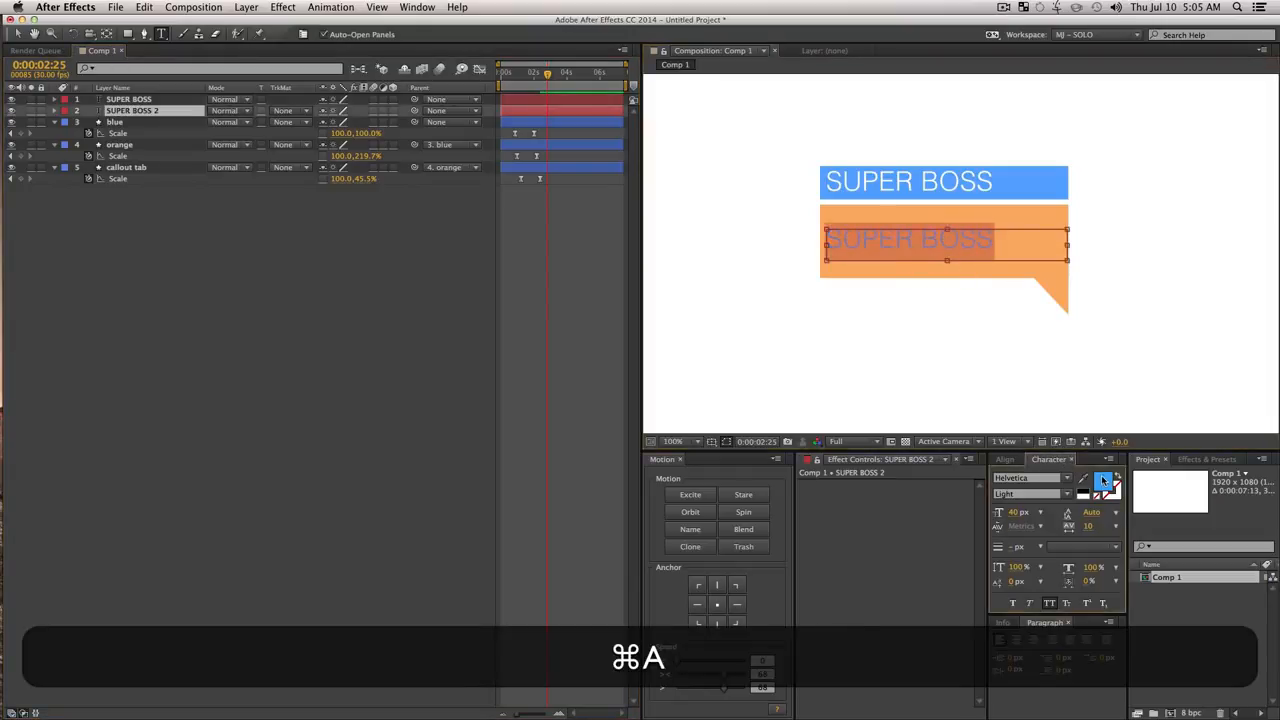
left_click_drag(711, 539, 707, 520)
mouse_move(615, 515)
left_mouse_down()
mouse_move(594, 485)
mouse_move(531, 589)
mouse_move(468, 556)
mouse_move(426, 683)
left_mouse_up()
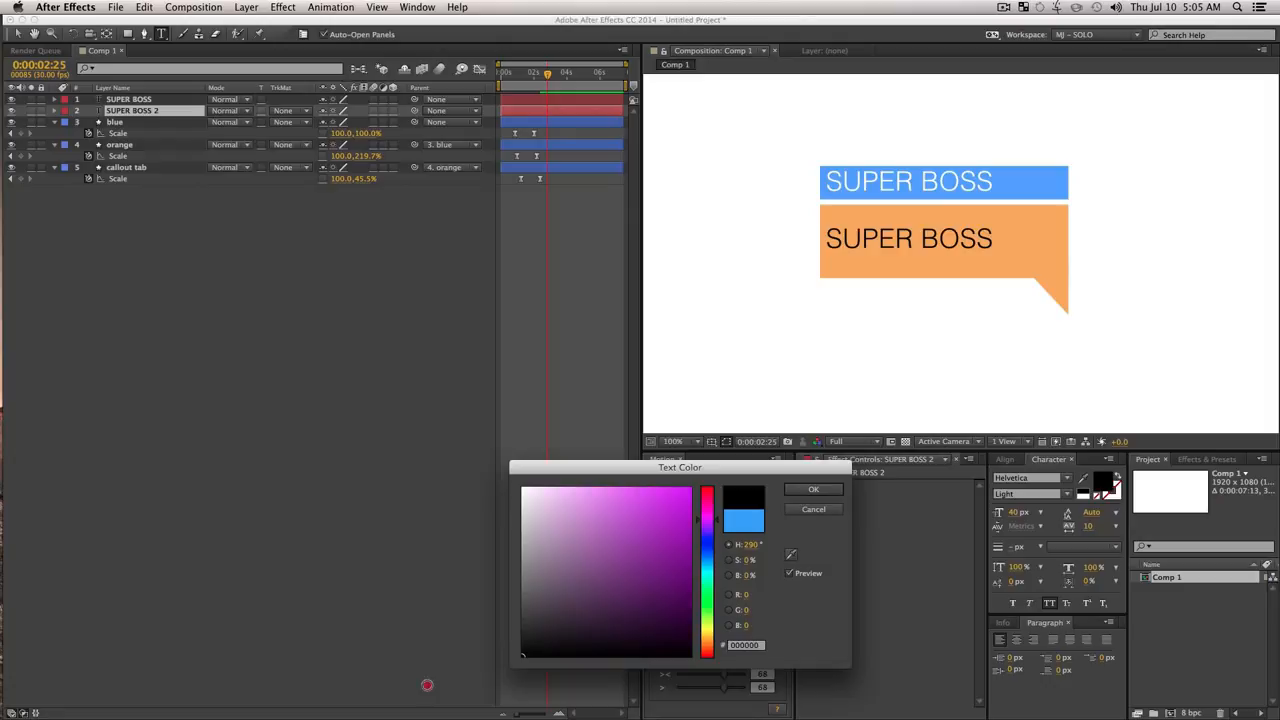
left_click(830, 491)
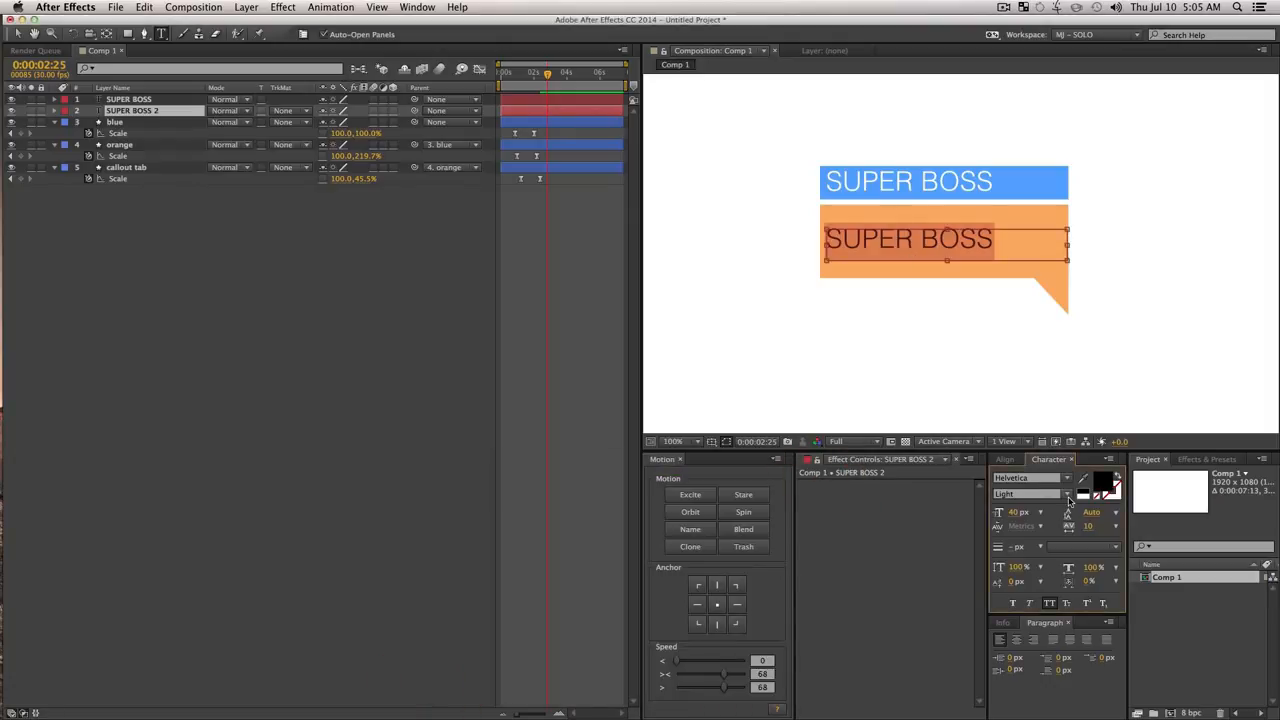
Make the black text Bold and increase its font size until it nearly fills the orange box's width.
left_click(1068, 495)
left_click(1018, 555)
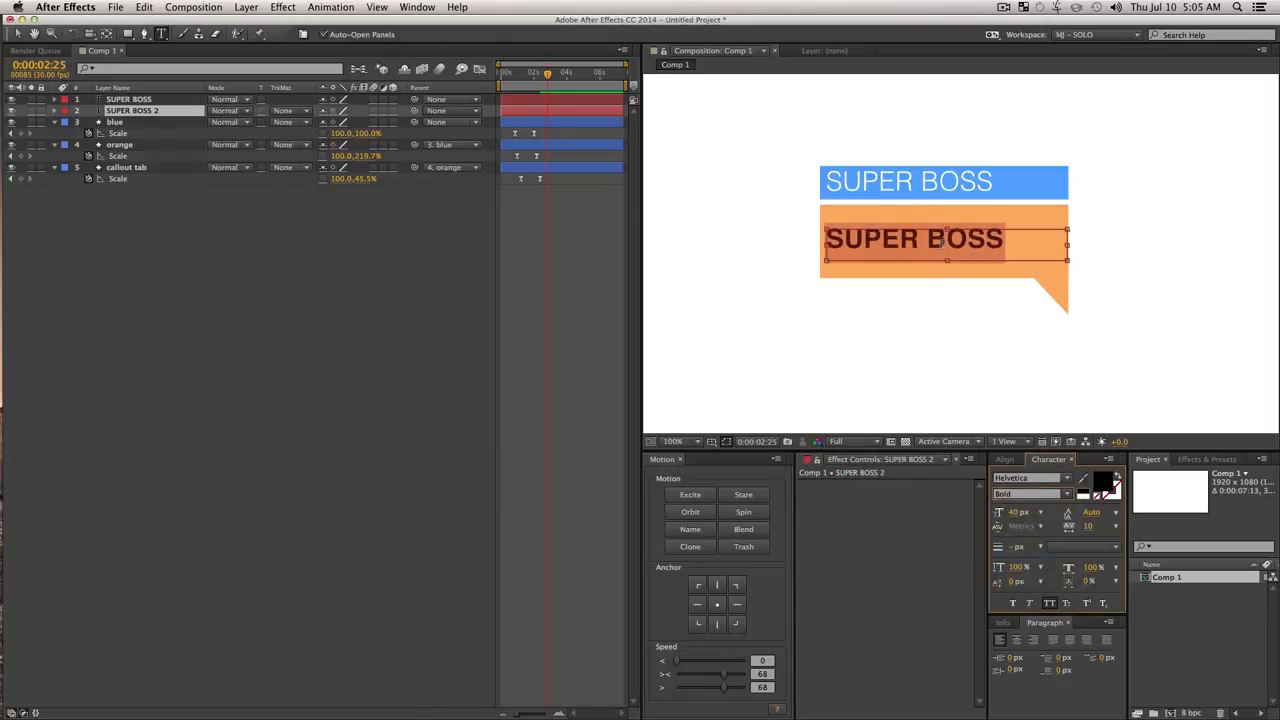
left_click_drag(1013, 512, 1014, 514)
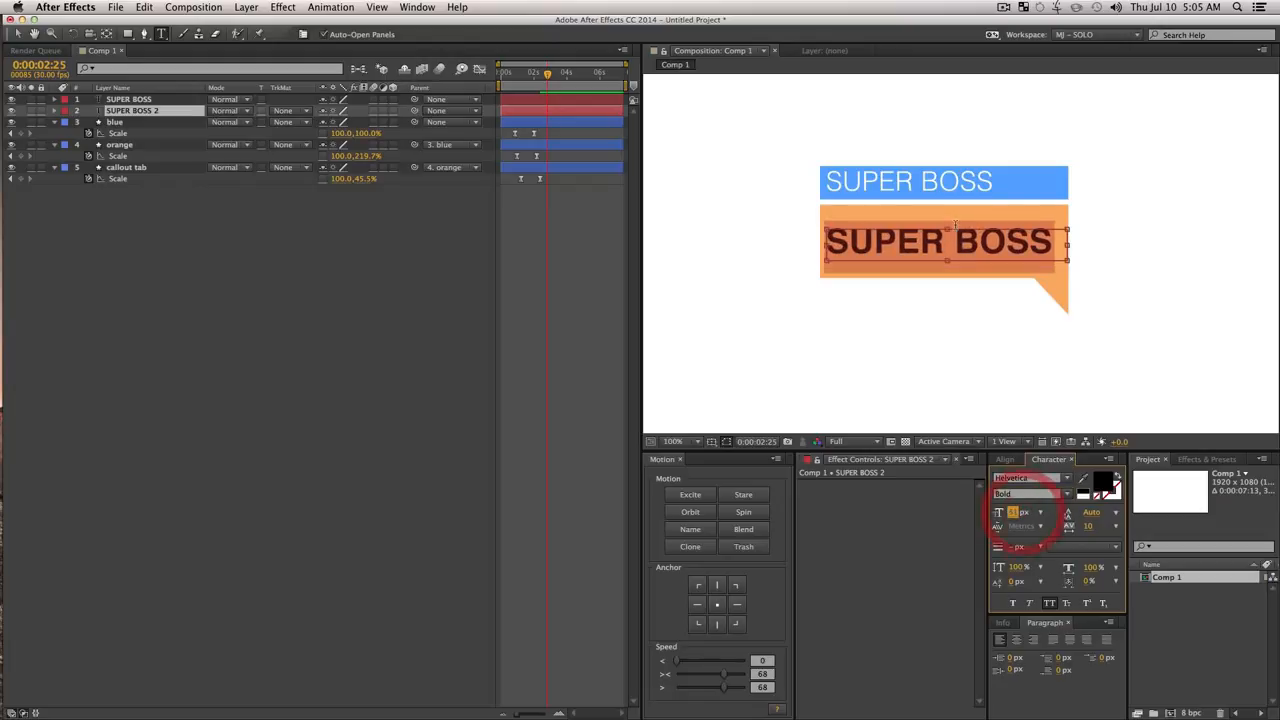
Set the black text in the orange box to 71 px with -20 tracking and change its wording to FRESH++.
left_click_drag(880, 252, 880, 229)
left_click_drag(1018, 517, 1036, 483)
left_click(728, 221, "shift")
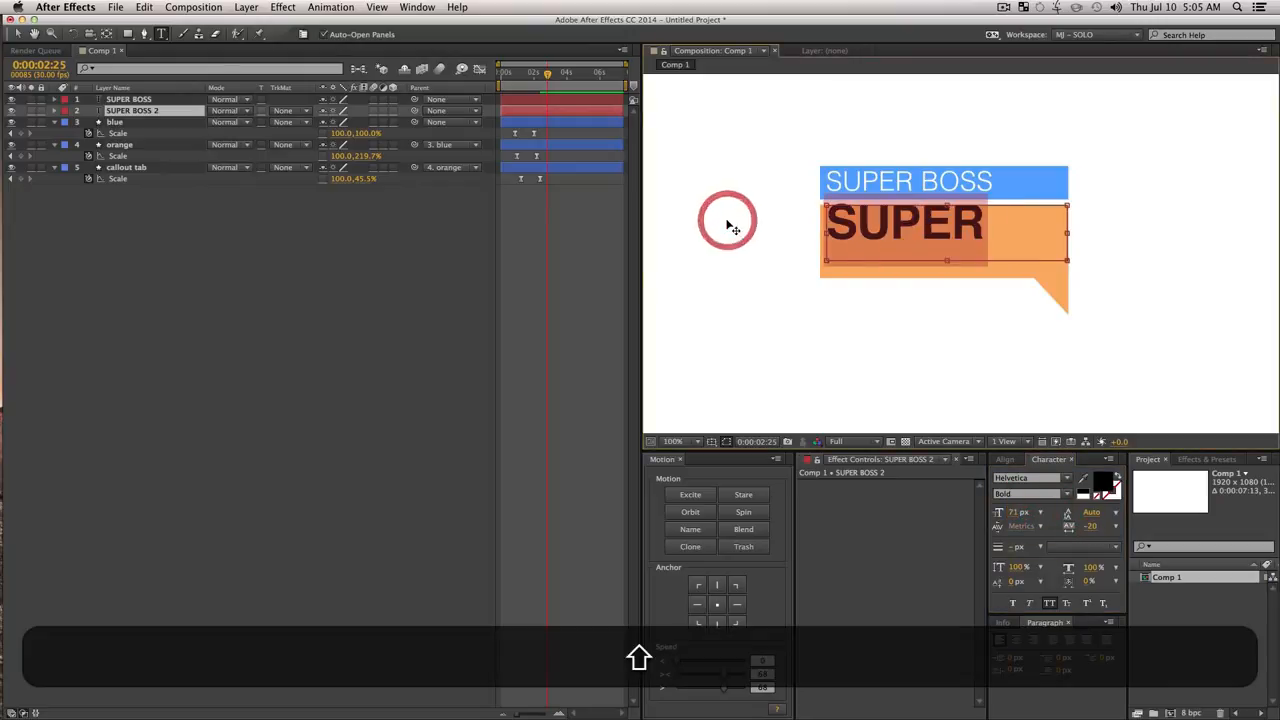
type("FRES")
key("shift+super+Right")
type("S")
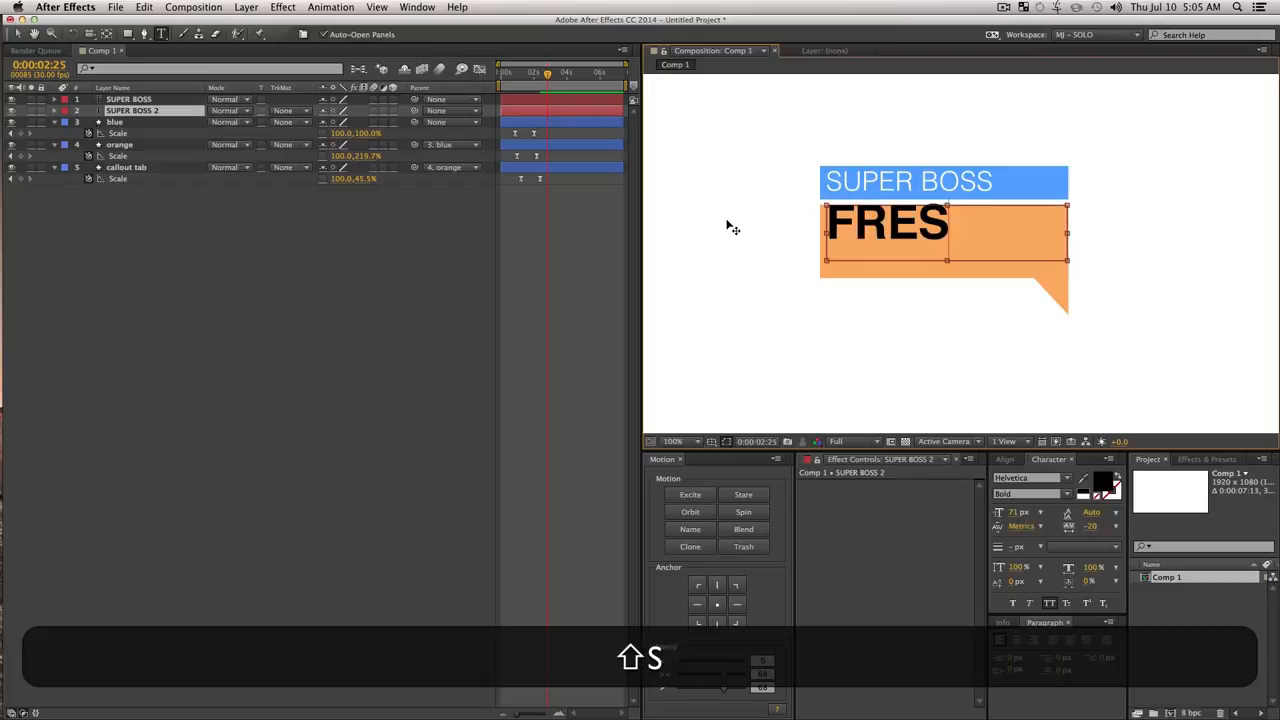
type("H++")
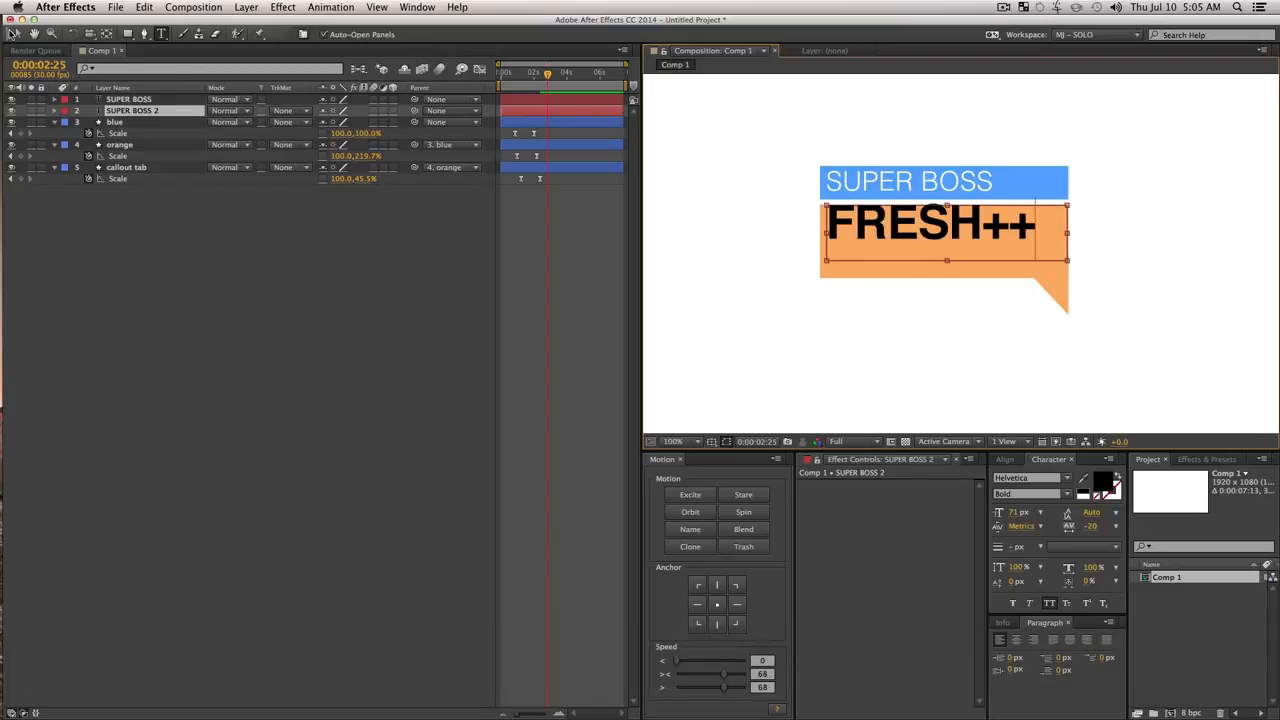
Move the FRESH++ text down so it sits vertically centered inside the orange box.
left_click(12, 33)
left_click(289, 417)
left_click_drag(948, 235, 948, 255)
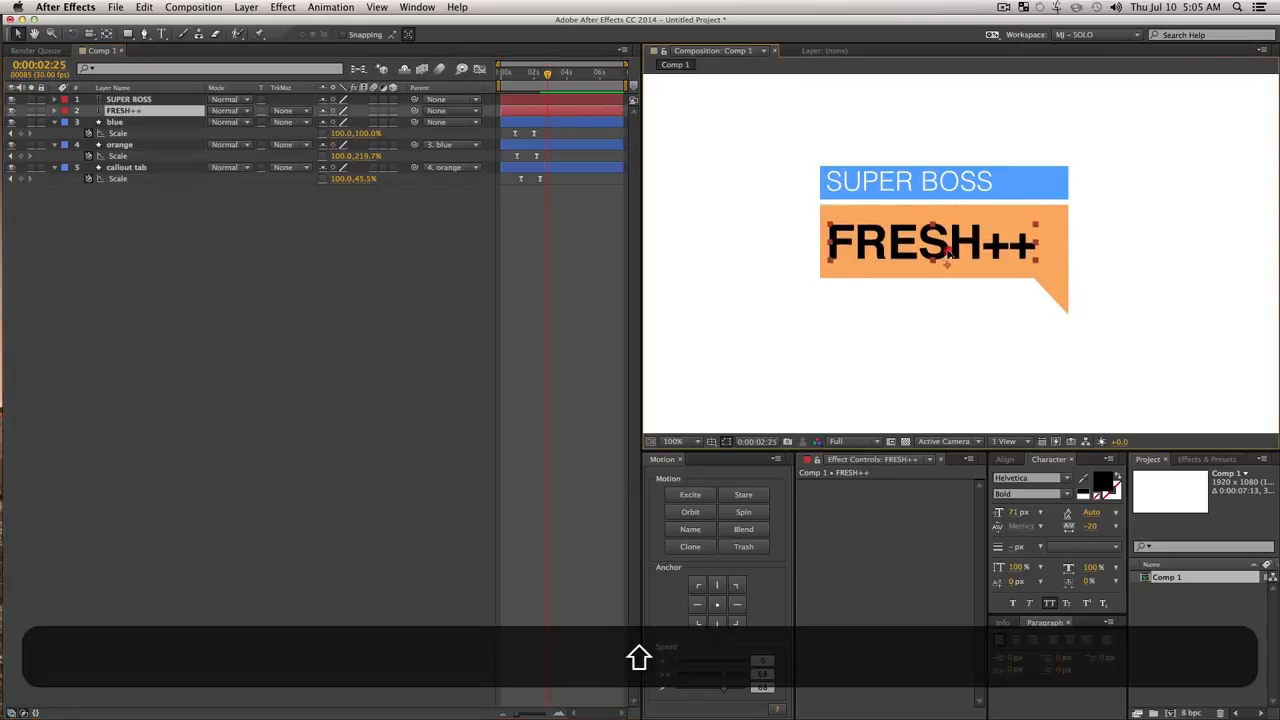
left_click(948, 248)
left_click(363, 404)
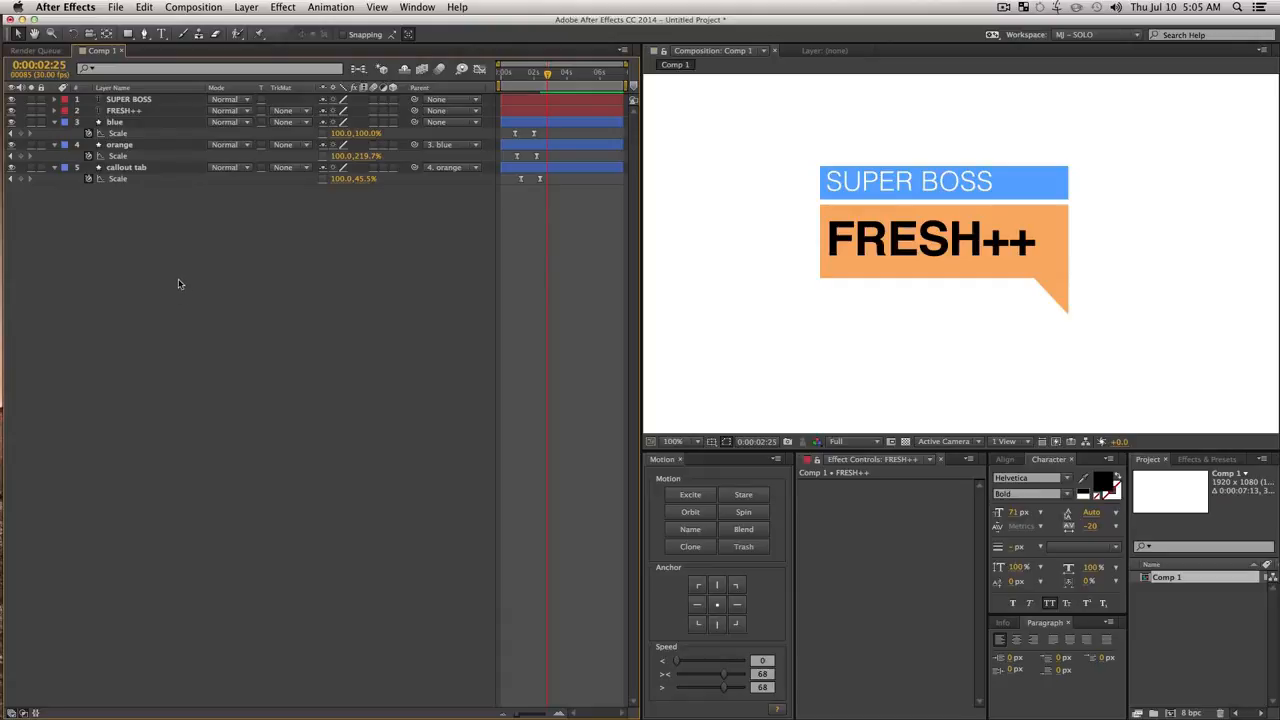
Duplicate the blue and orange layers, placing the blue copy directly above SUPER BOSS and the orange copy directly above FRESH++.
left_click(130, 121)
left_click(128, 146, "shift")
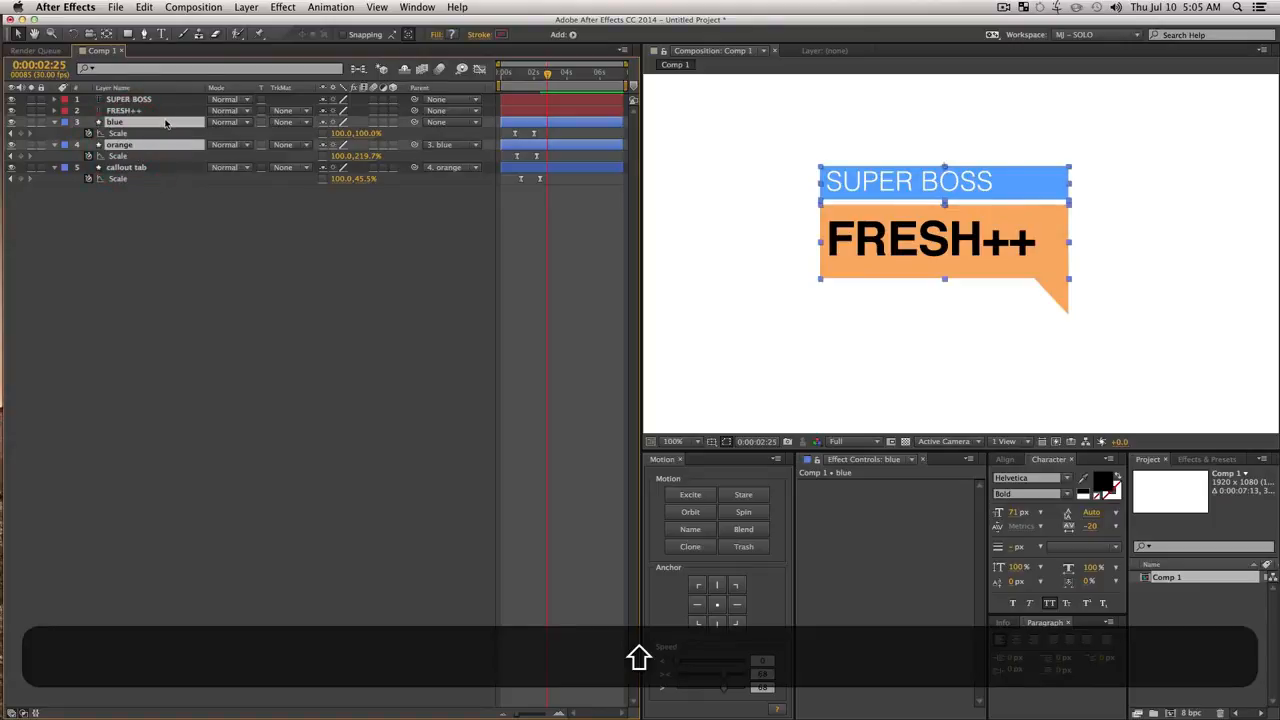
key("super+d")
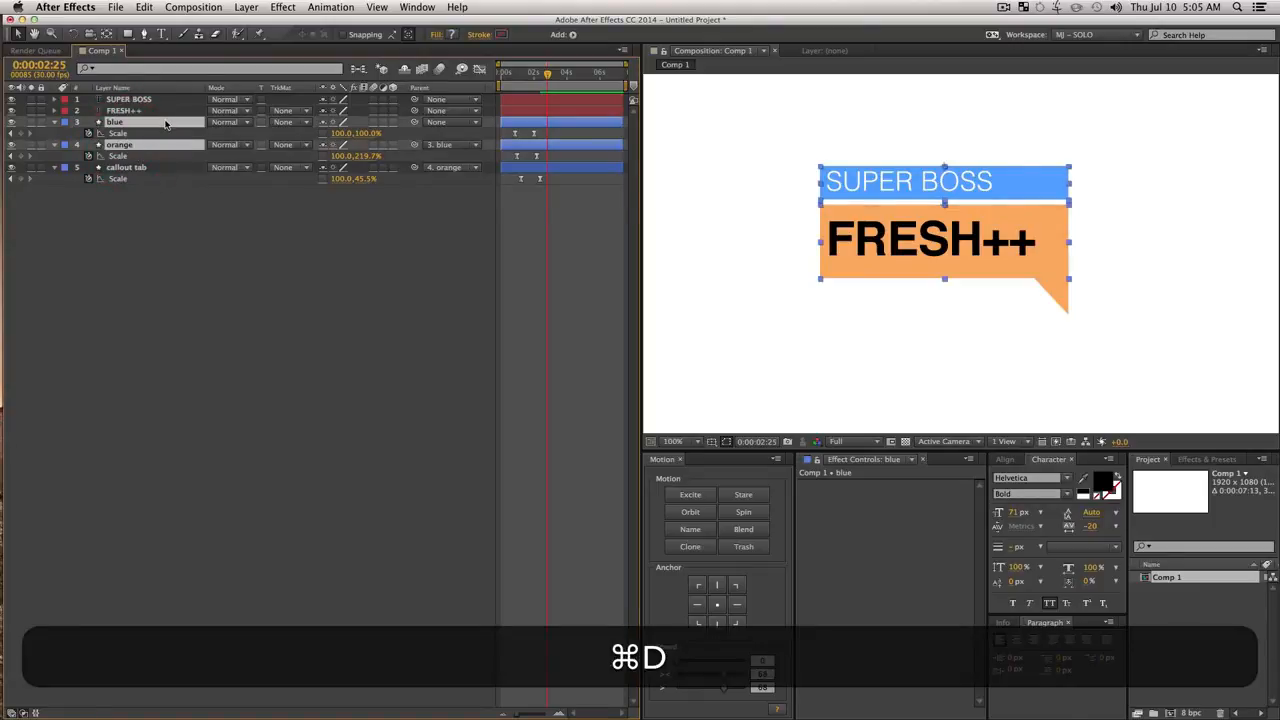
mouse_move(135, 121)
left_mouse_down()
mouse_move(125, 100)
mouse_move(127, 136)
left_mouse_up()
left_click(194, 323)
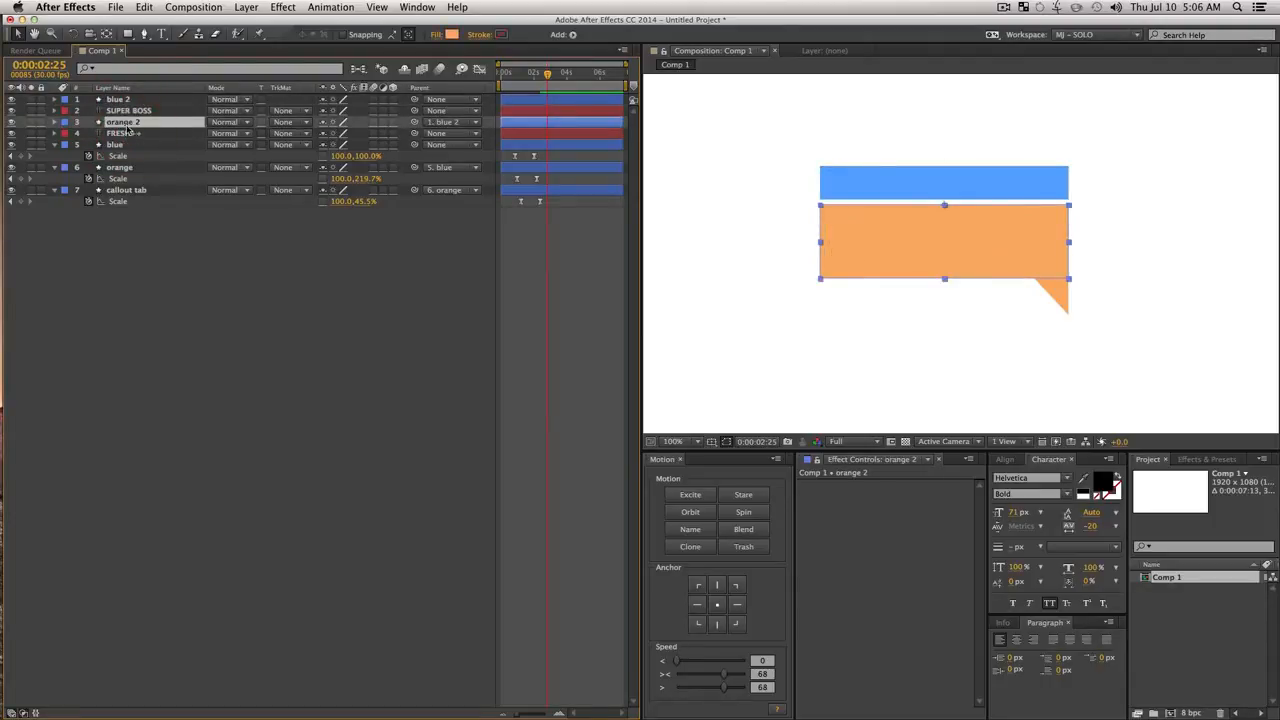
Apply an Alpha Matte to SUPER BOSS and FRESH++ from the shape copies above them, and preview the result.
left_click(128, 112)
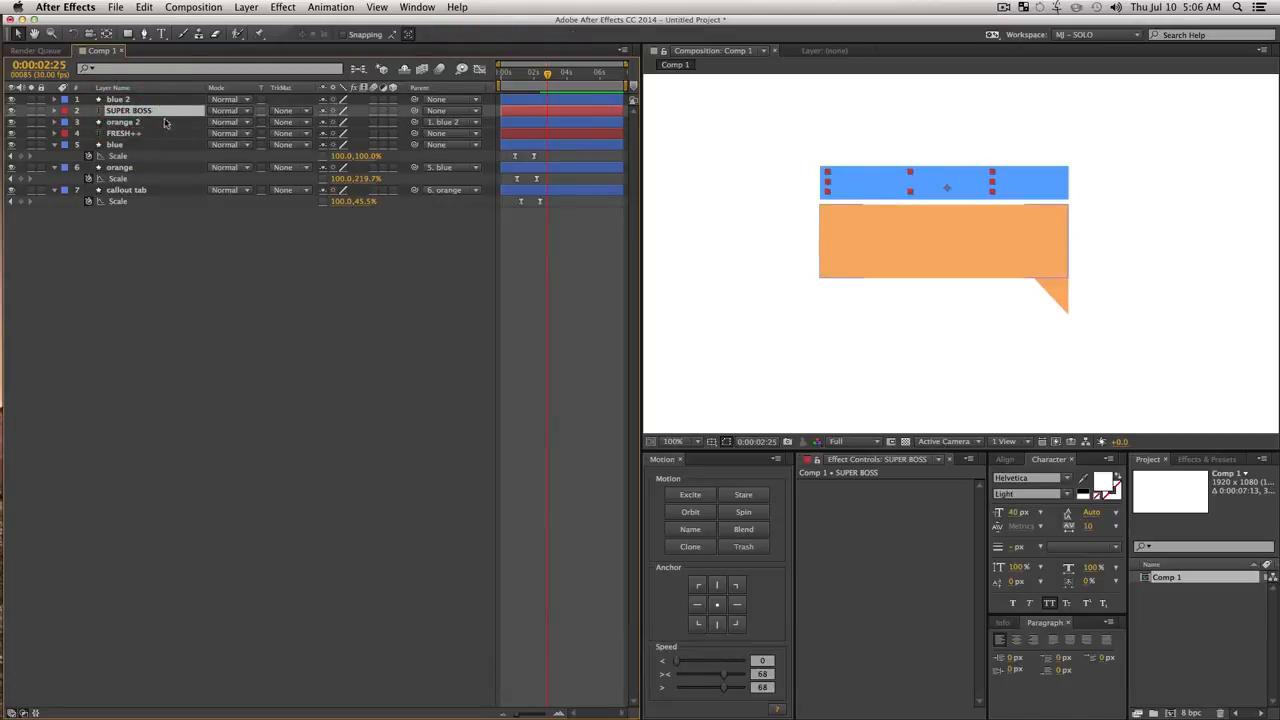
left_click(128, 133, "super")
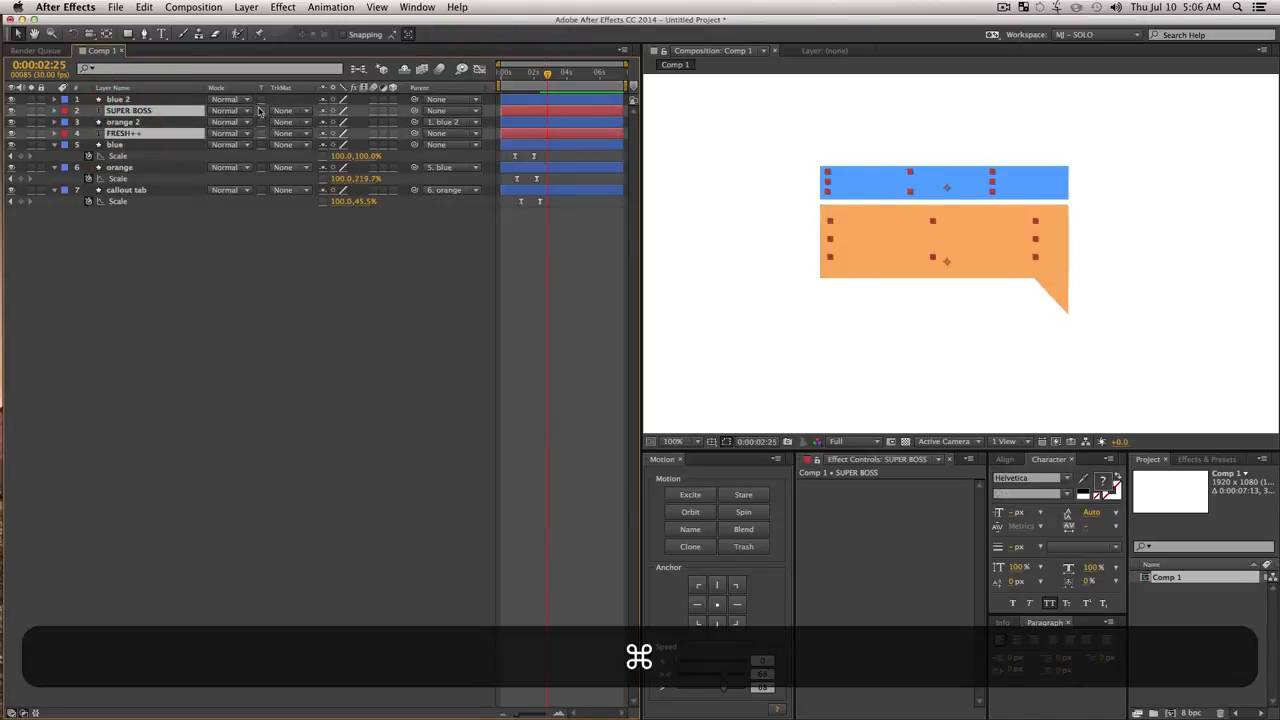
left_click(284, 134)
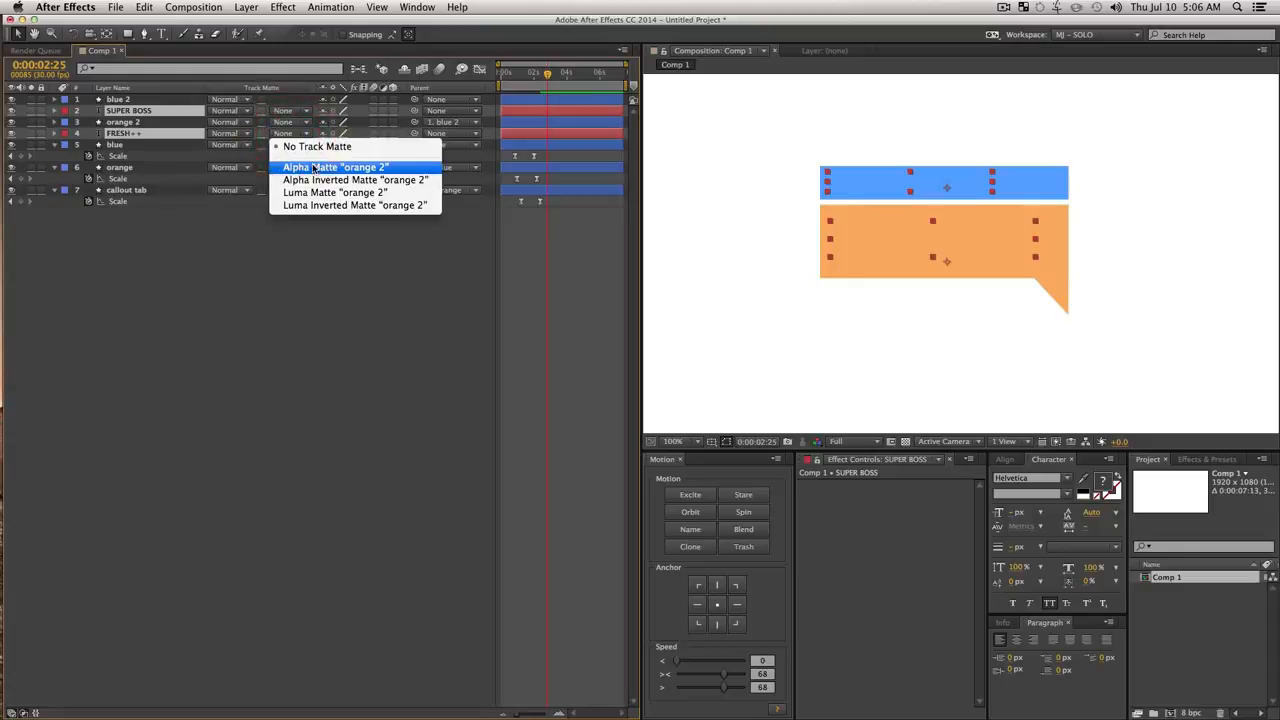
left_click(310, 167)
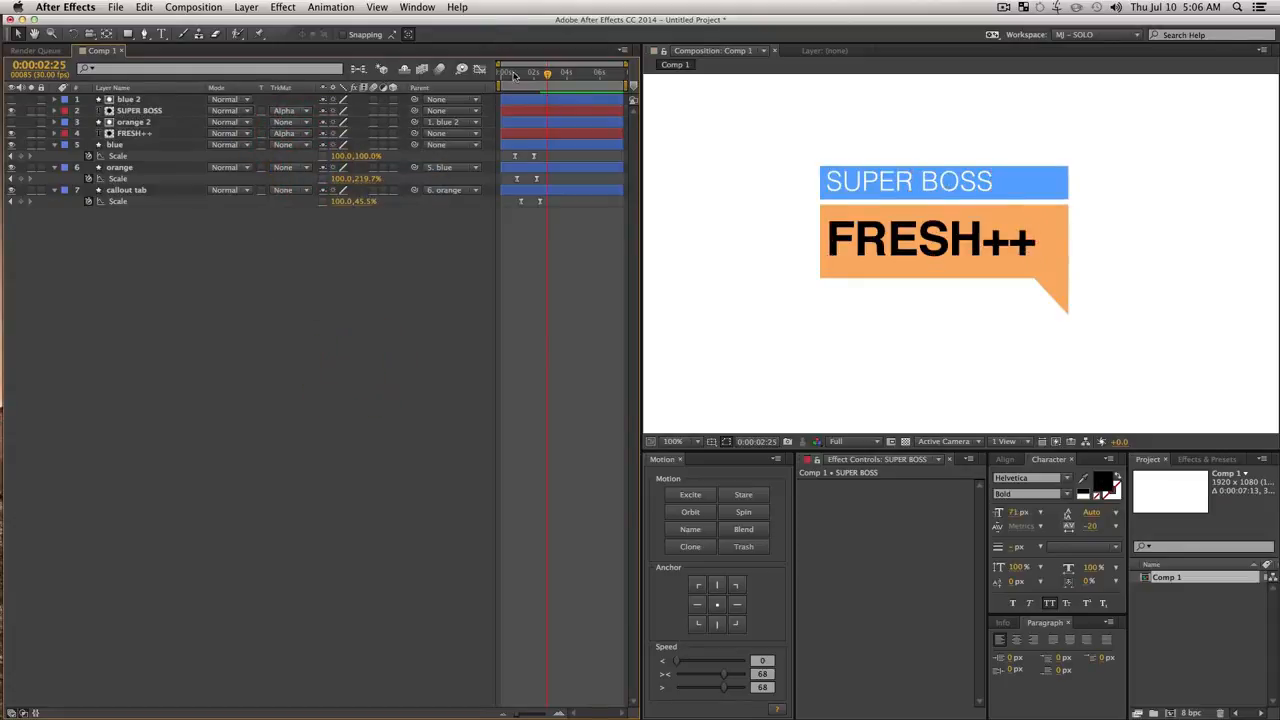
left_click(507, 82)
key("space")
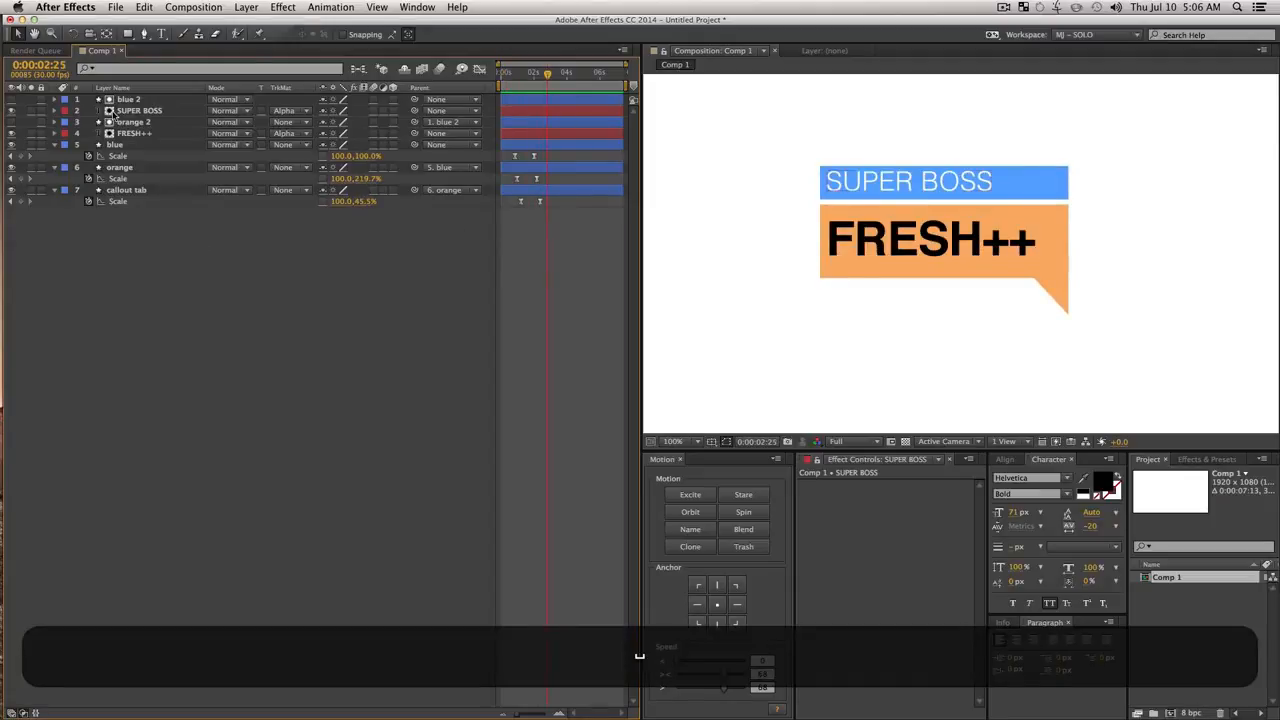
Keyframe both text layers' current Position near the unfold's end, and at 0:00:01:03 lower them about 30 px to Y 540.5 and 651.5.
left_click(140, 133)
left_click(148, 112, "super")
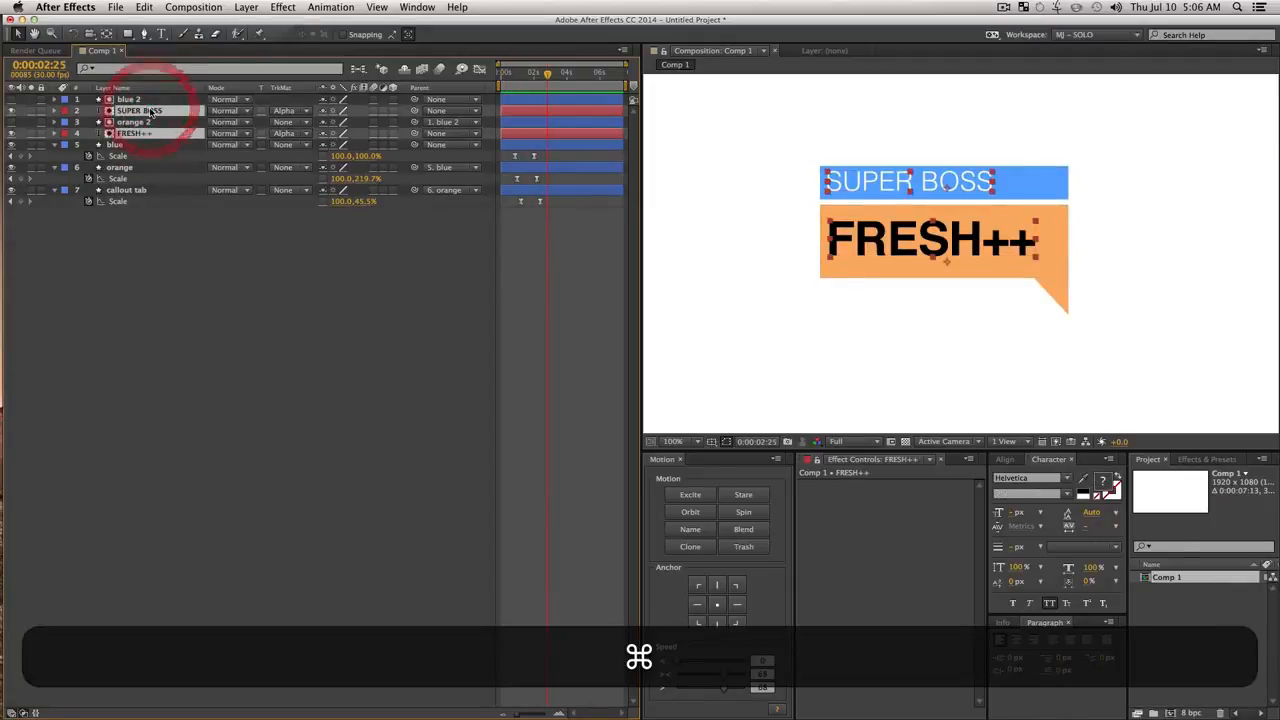
key("super+p")
key("p")
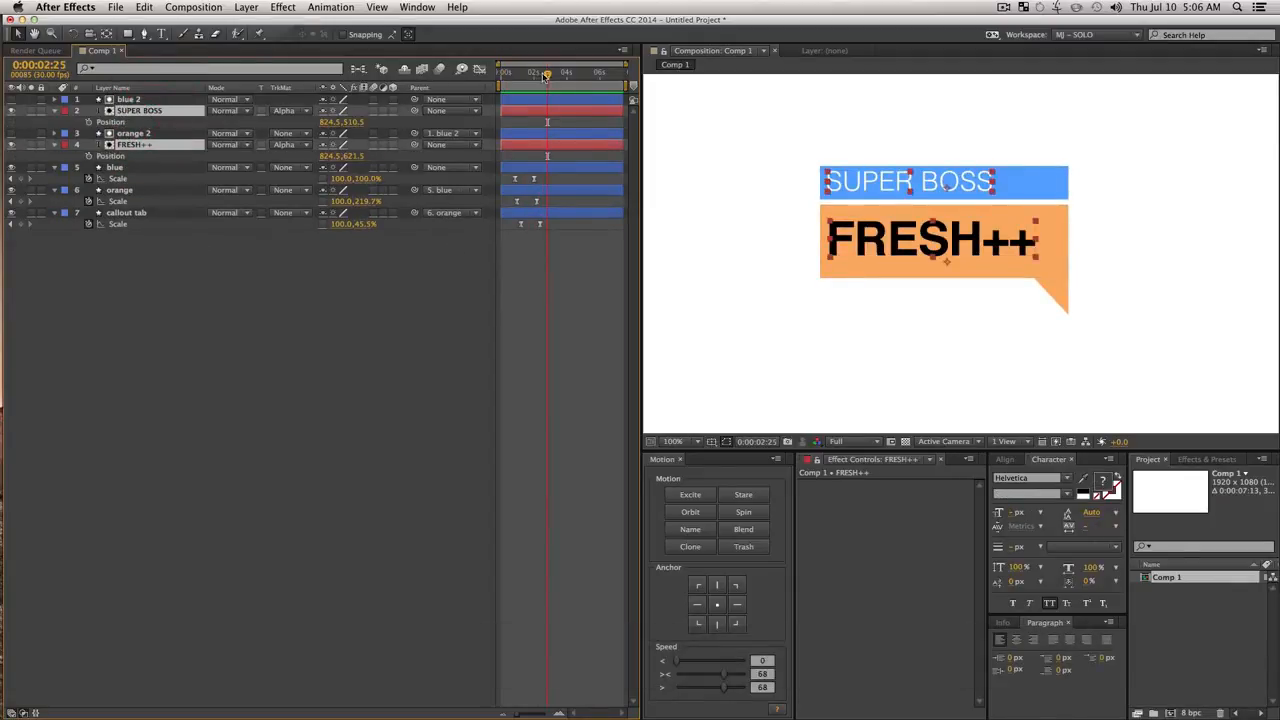
mouse_move(538, 87)
left_mouse_down()
mouse_move(526, 88)
mouse_move(537, 92)
left_mouse_up()
left_click(539, 92)
left_click(89, 122)
left_click(518, 76)
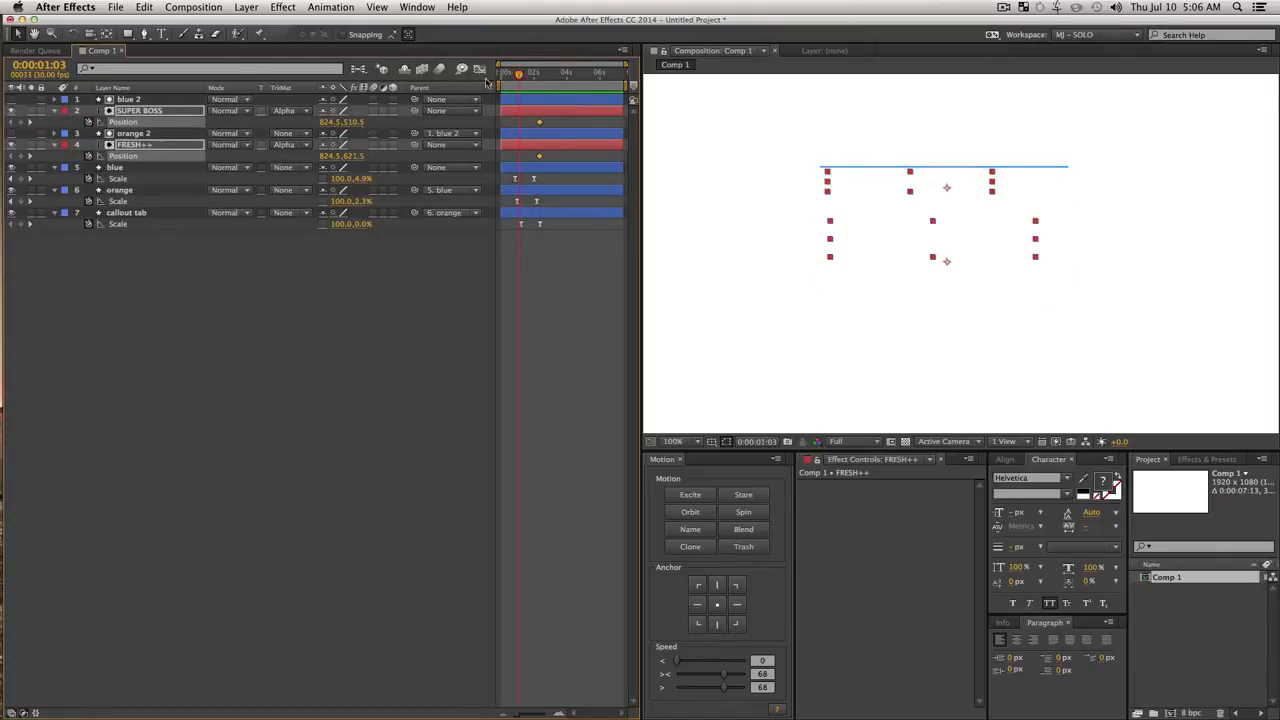
left_click_drag(356, 126, 372, 126)
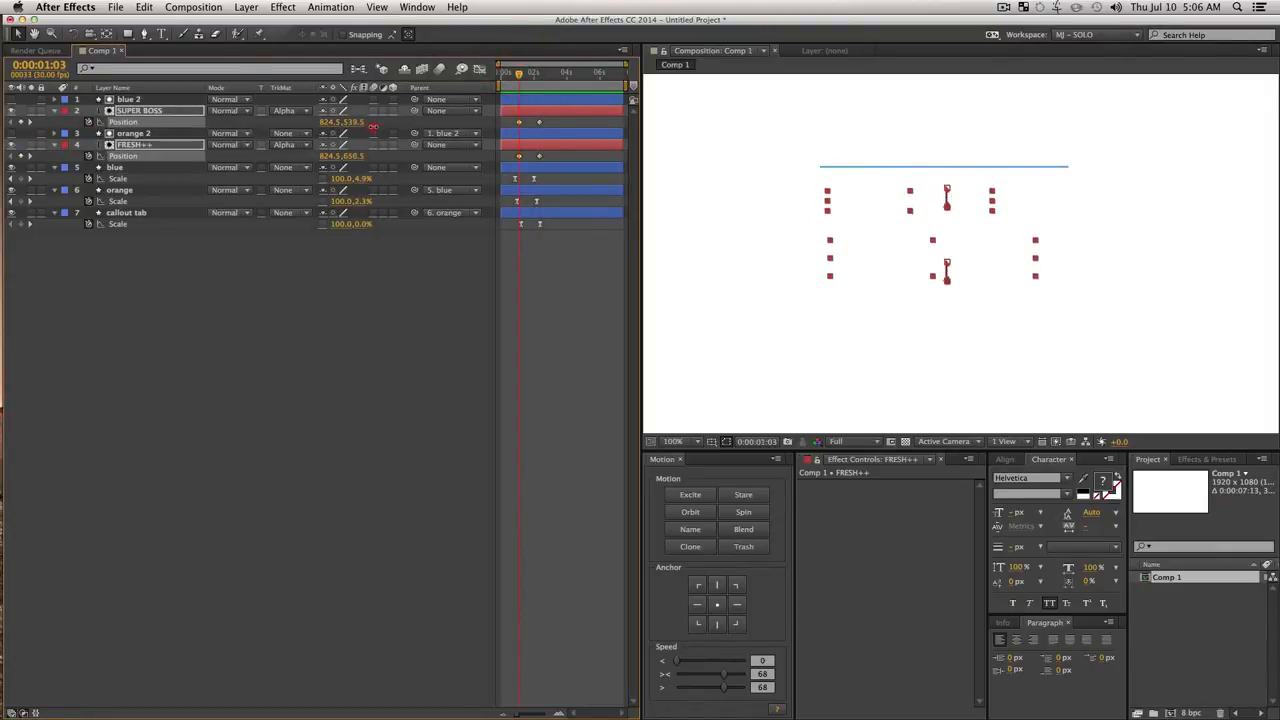
Ease the Position keyframes of both text layers with Motion speed values of 46 and 78.
left_click_drag(556, 160, 489, 96)
left_click_drag(725, 674, 708, 679)
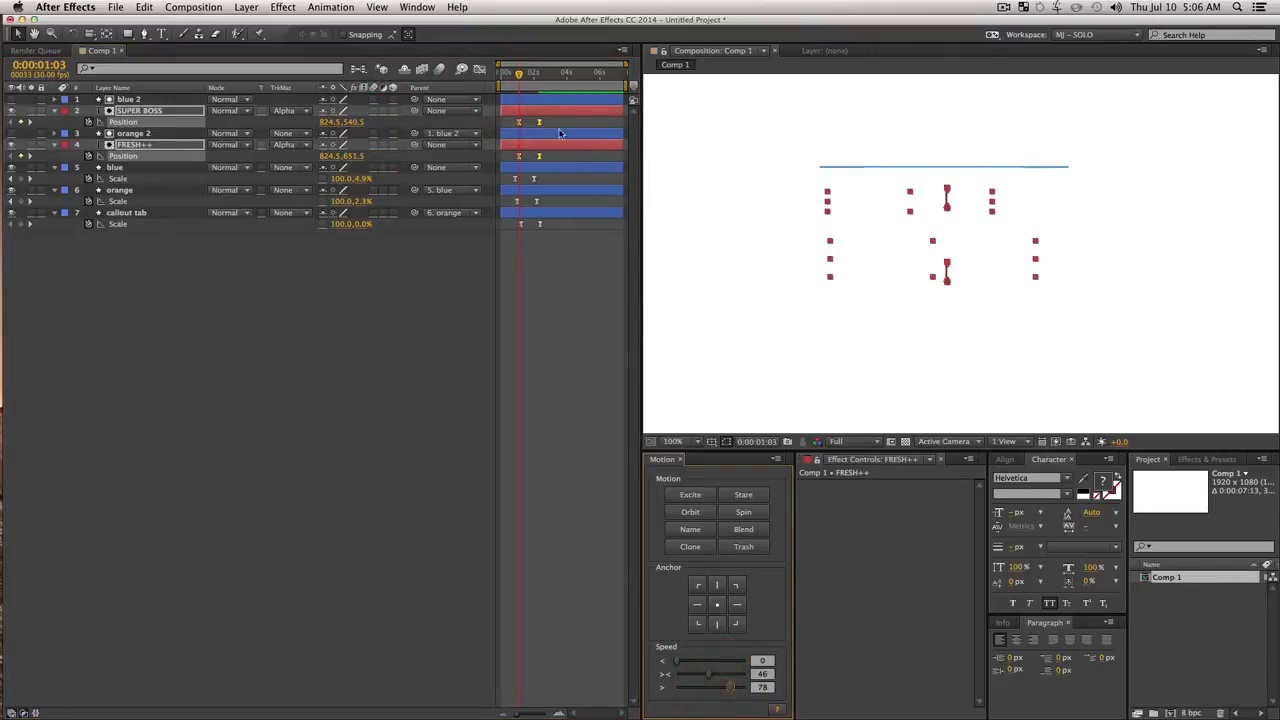
left_click(364, 272)
Shift the FRESH++ Position keyframes slightly later than those of SUPER BOSS and preview the animation.
left_click_drag(547, 161, 501, 154)
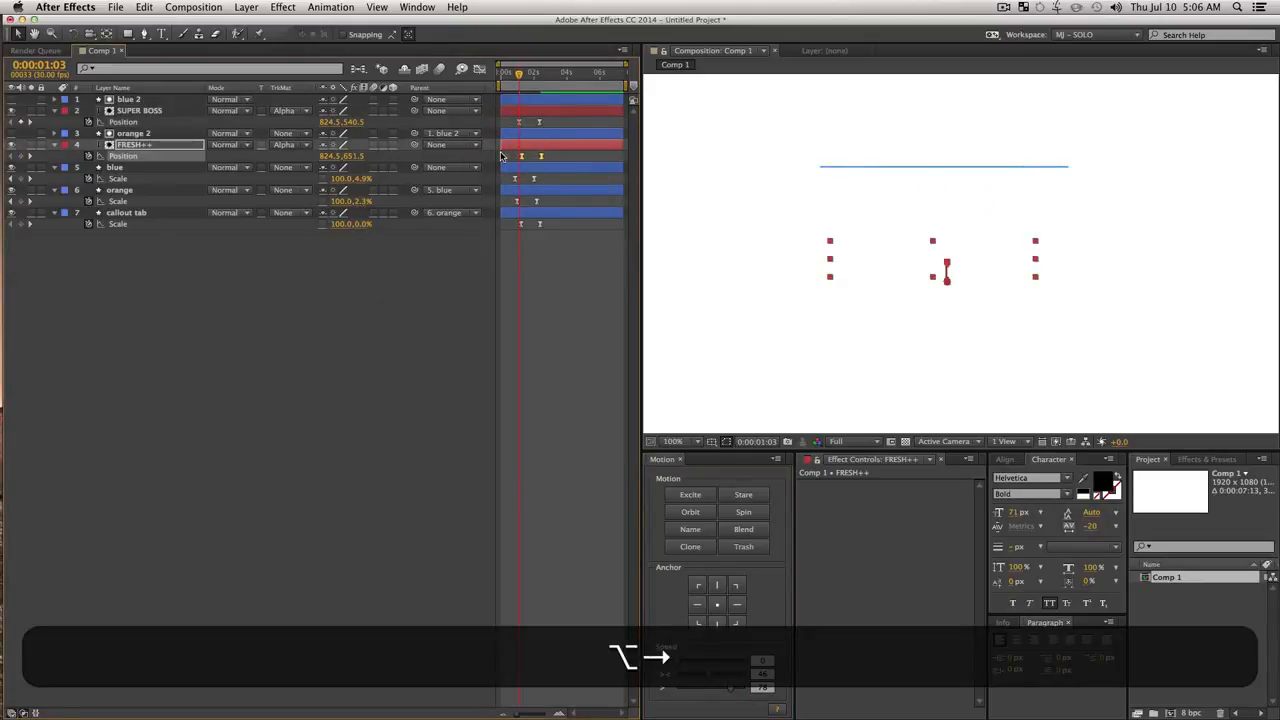
left_click(414, 380)
left_click(500, 73)
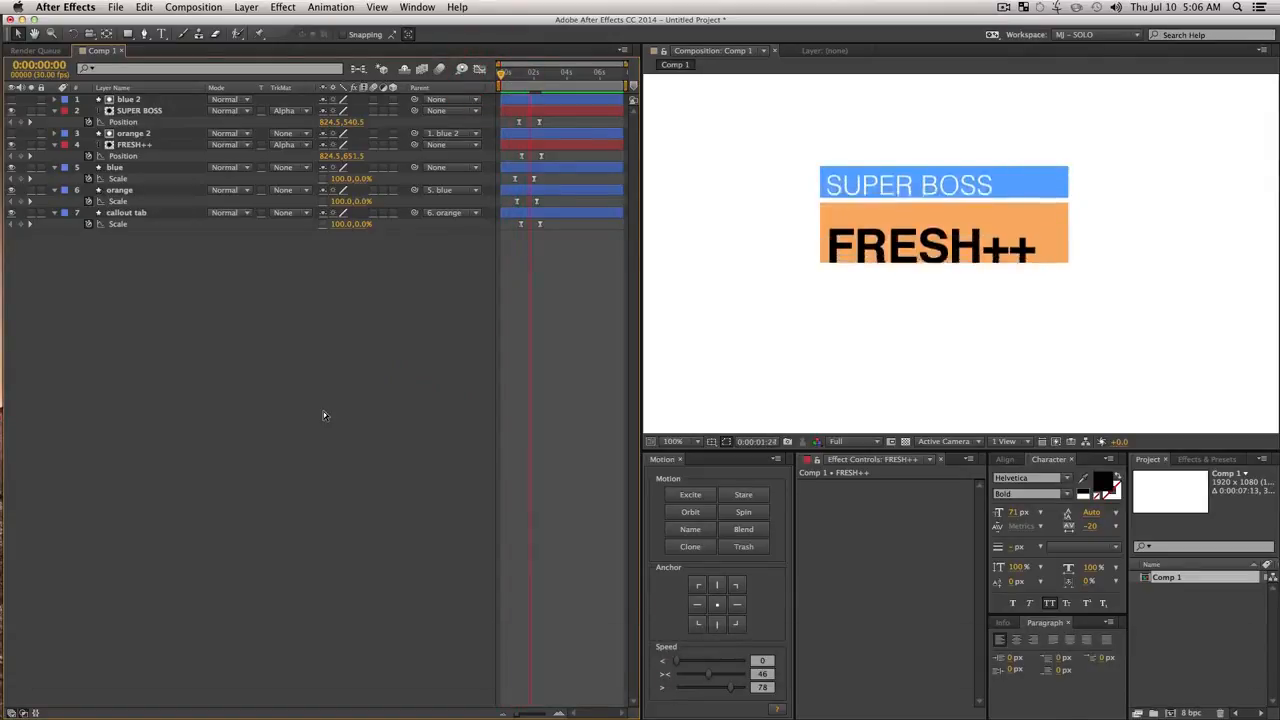
key("space")
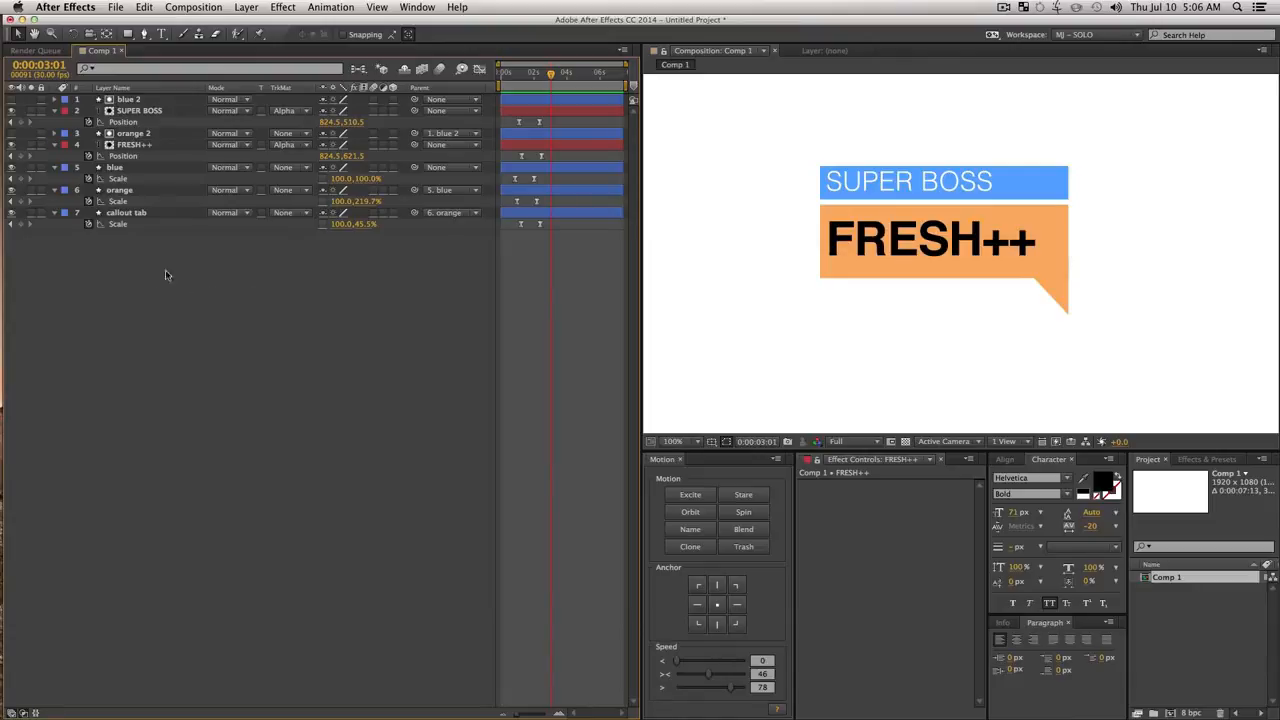
left_click(1001, 7)
key("Escape")
left_click(334, 294)
Duplicate the original blue and orange layers and place the copies below the callout tab layer.
left_click(128, 193)
left_click(137, 169, "shift")
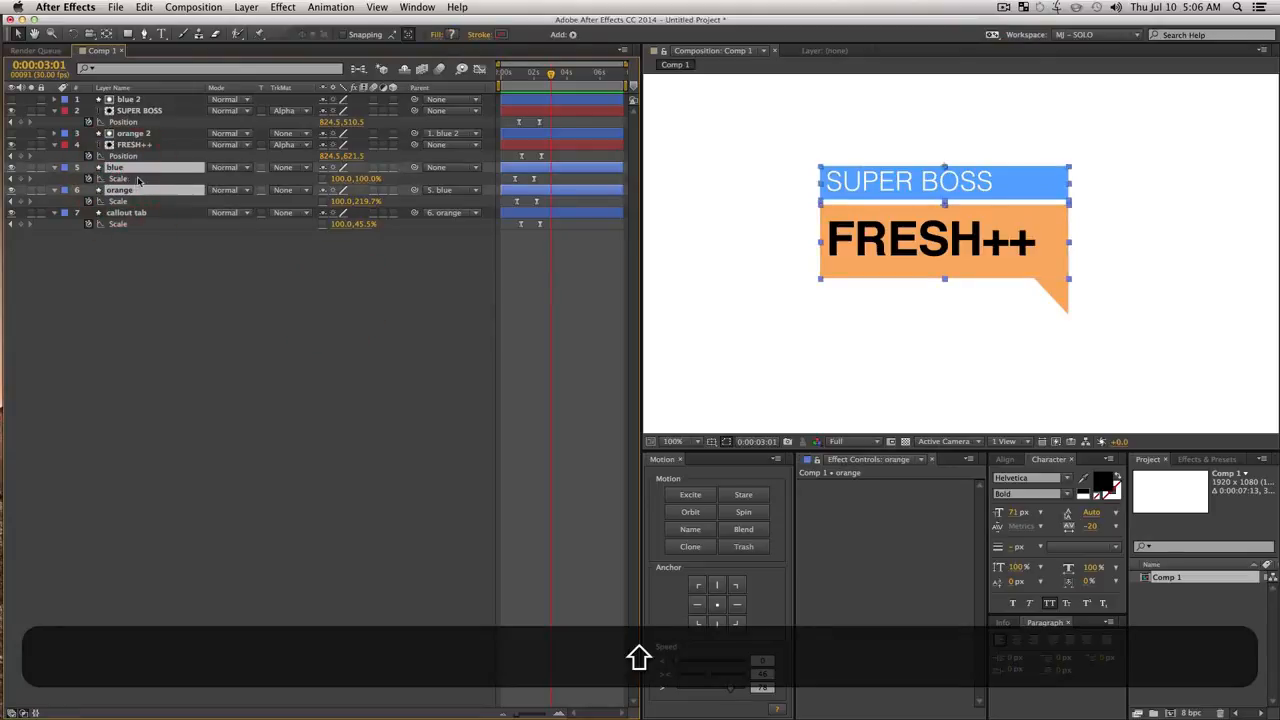
key("super+d")
left_click_drag(133, 175, 130, 251)
left_click(266, 385)
Change the fill color of the blue 3 layer to a muted orange, D3A36E.
left_click(145, 237)
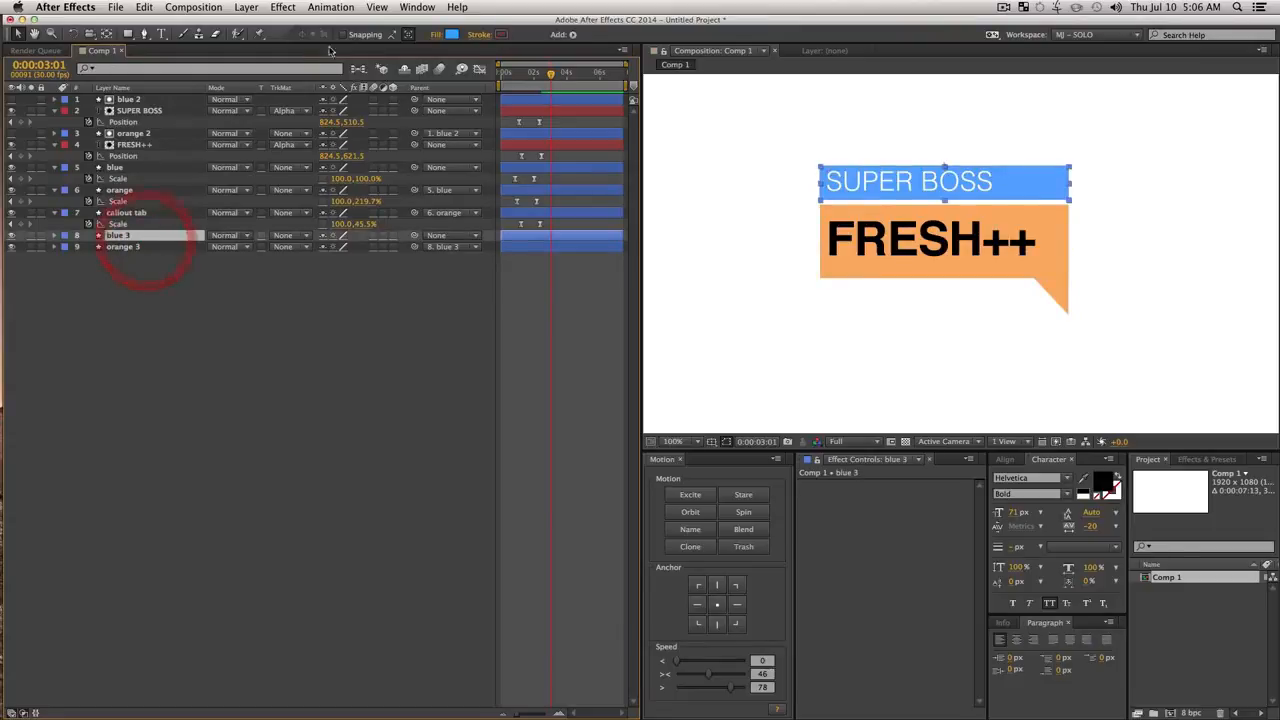
left_click(452, 35)
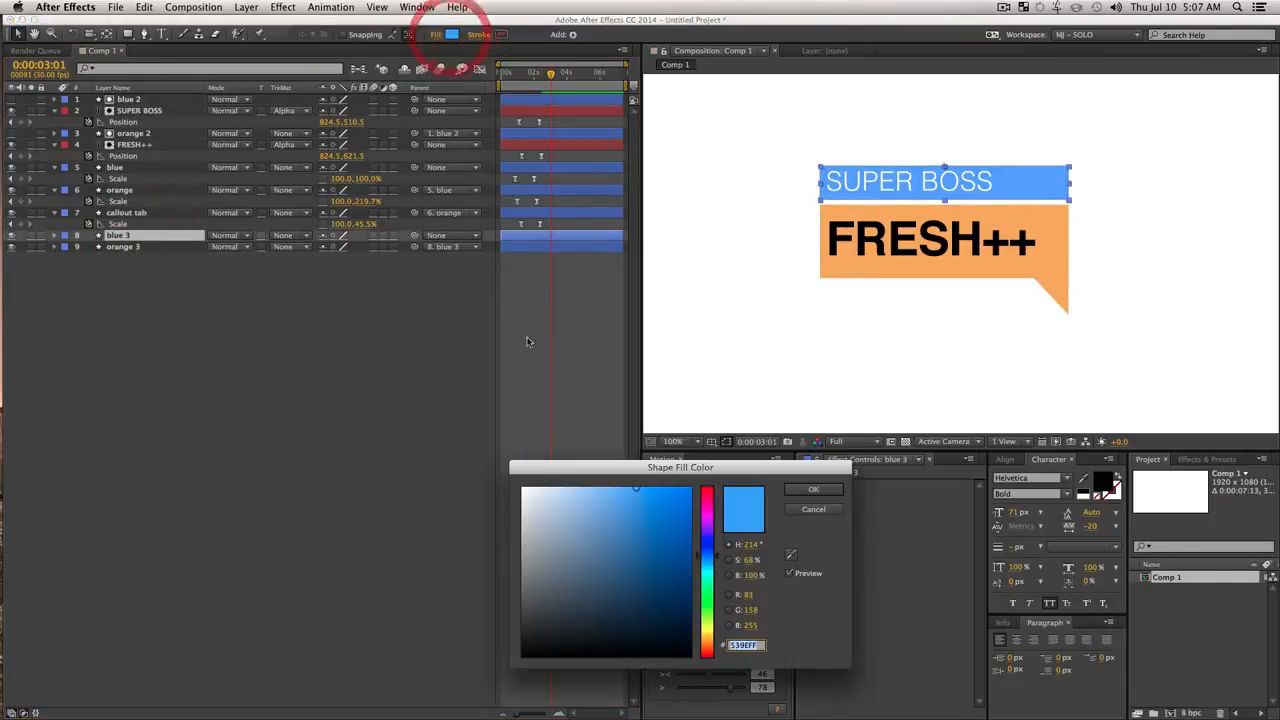
left_click_drag(712, 618, 700, 641)
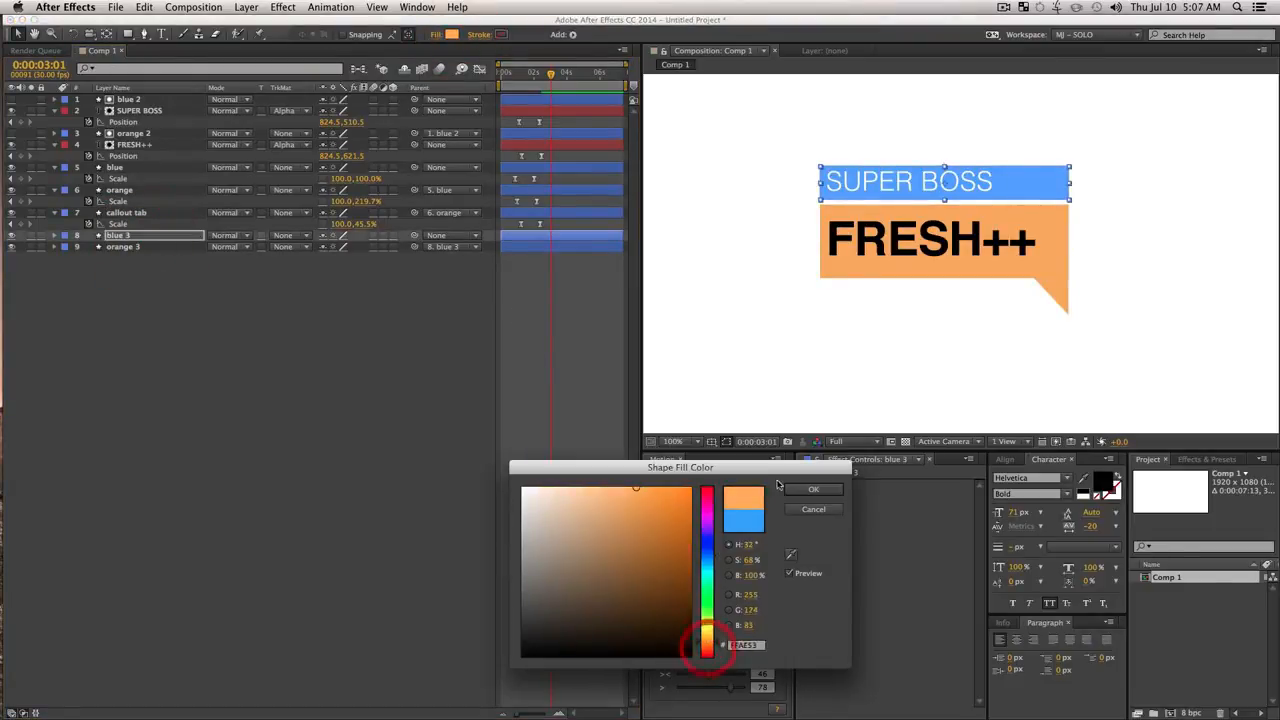
left_click_drag(631, 583, 603, 516)
left_click(815, 490)
left_click(251, 286)
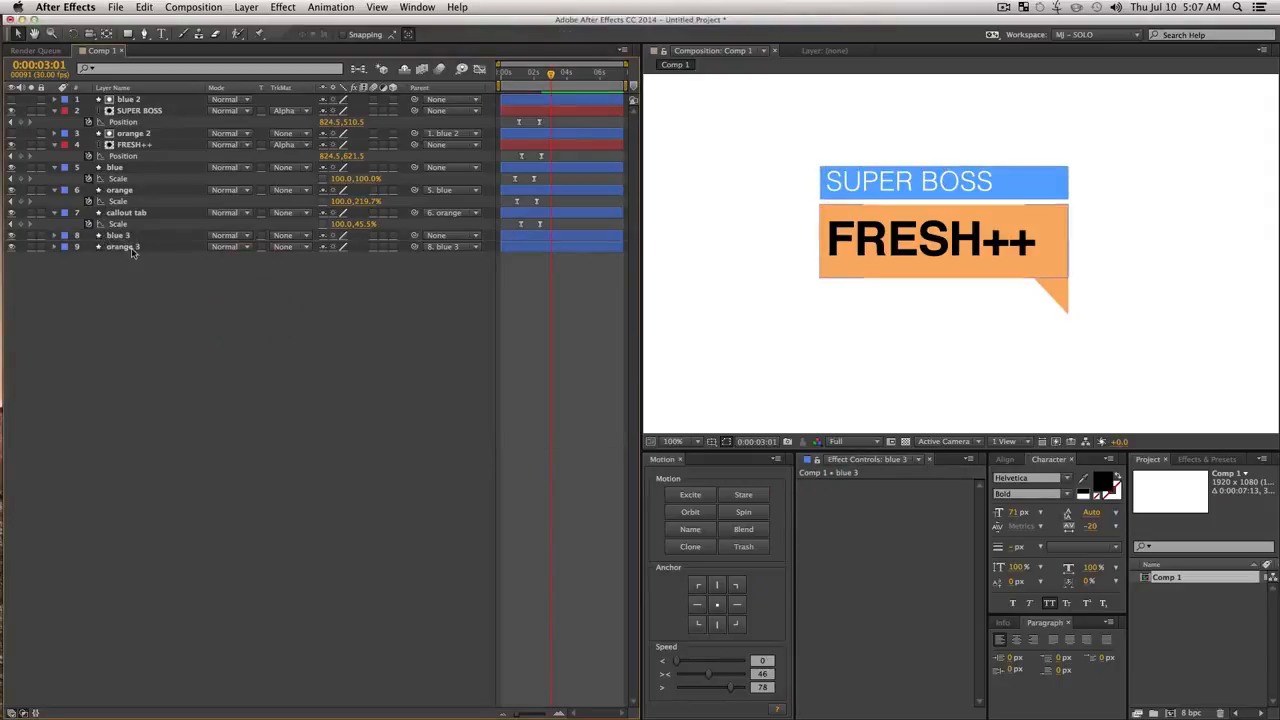
Change the fill color of the orange 3 layer to bright purple, B65AFF.
left_click(123, 247)
left_click(451, 35)
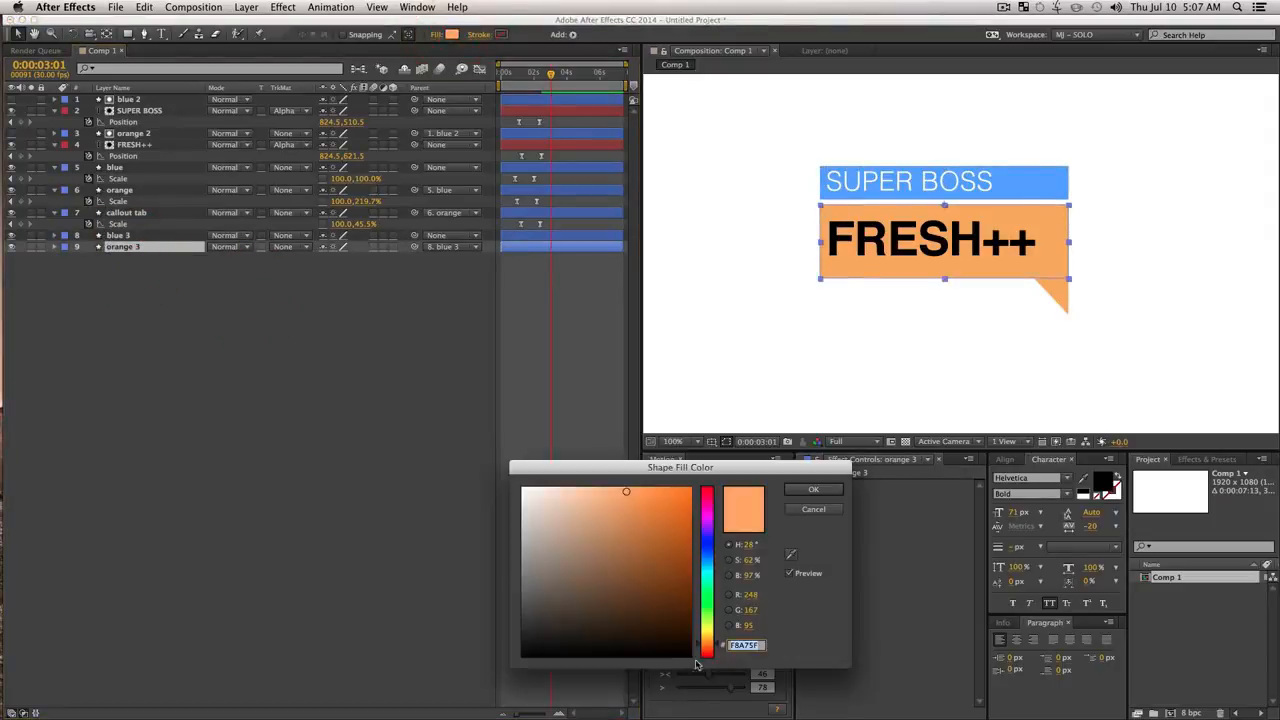
left_click_drag(706, 645, 708, 530)
left_click(633, 485)
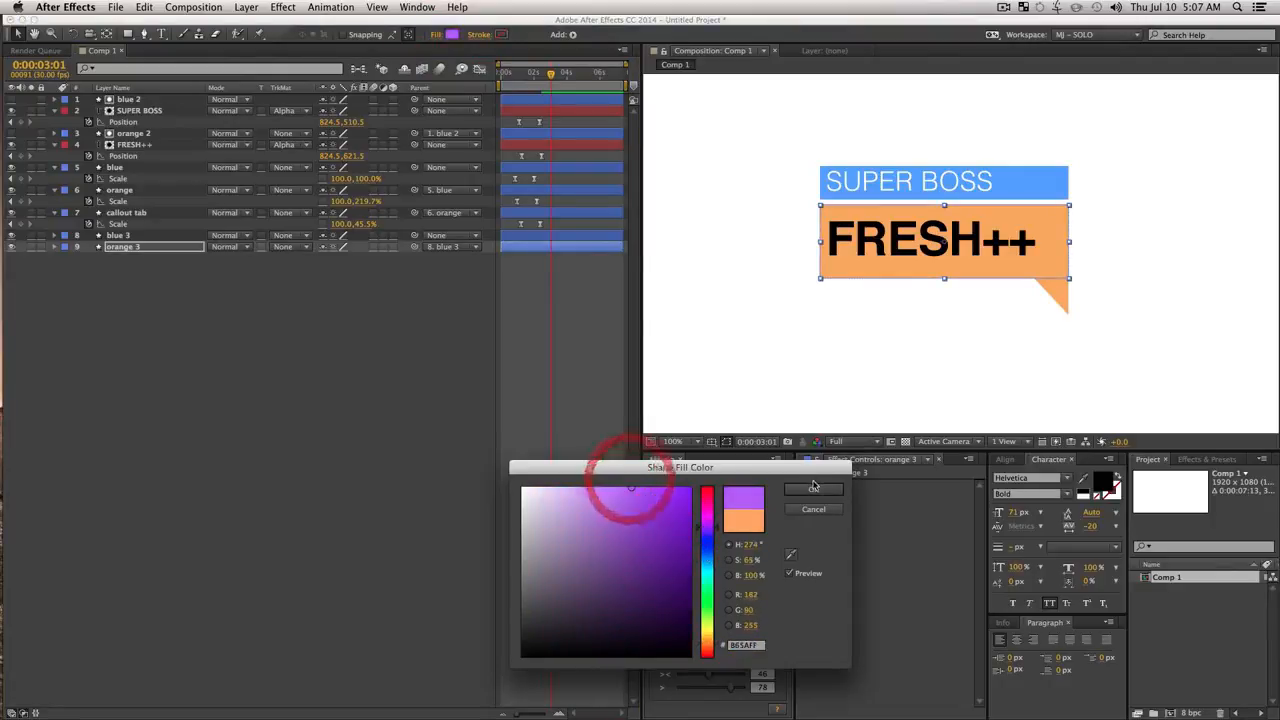
key("Return")
left_click(254, 366)
Shift the blue 3 and orange 3 layers slightly earlier in time and preview the animation.
left_click(139, 247)
left_click(145, 236, "shift")
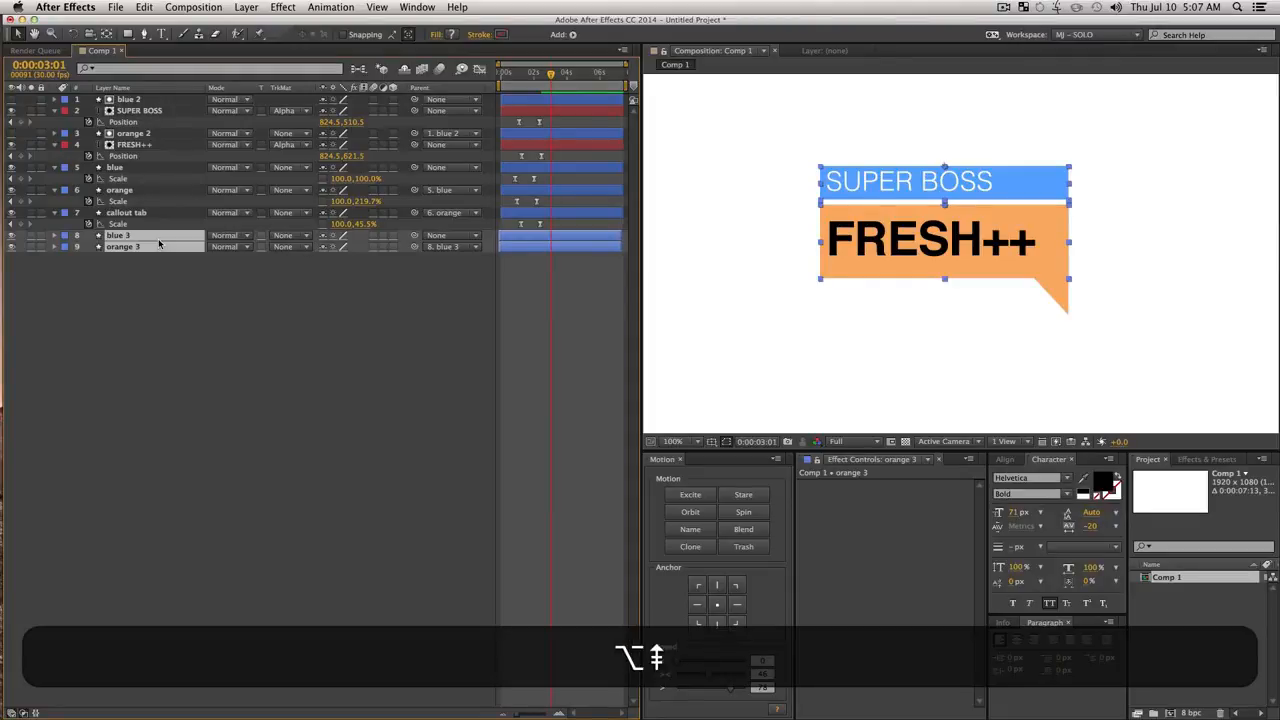
left_click_drag(550, 74, 505, 82)
key("space")
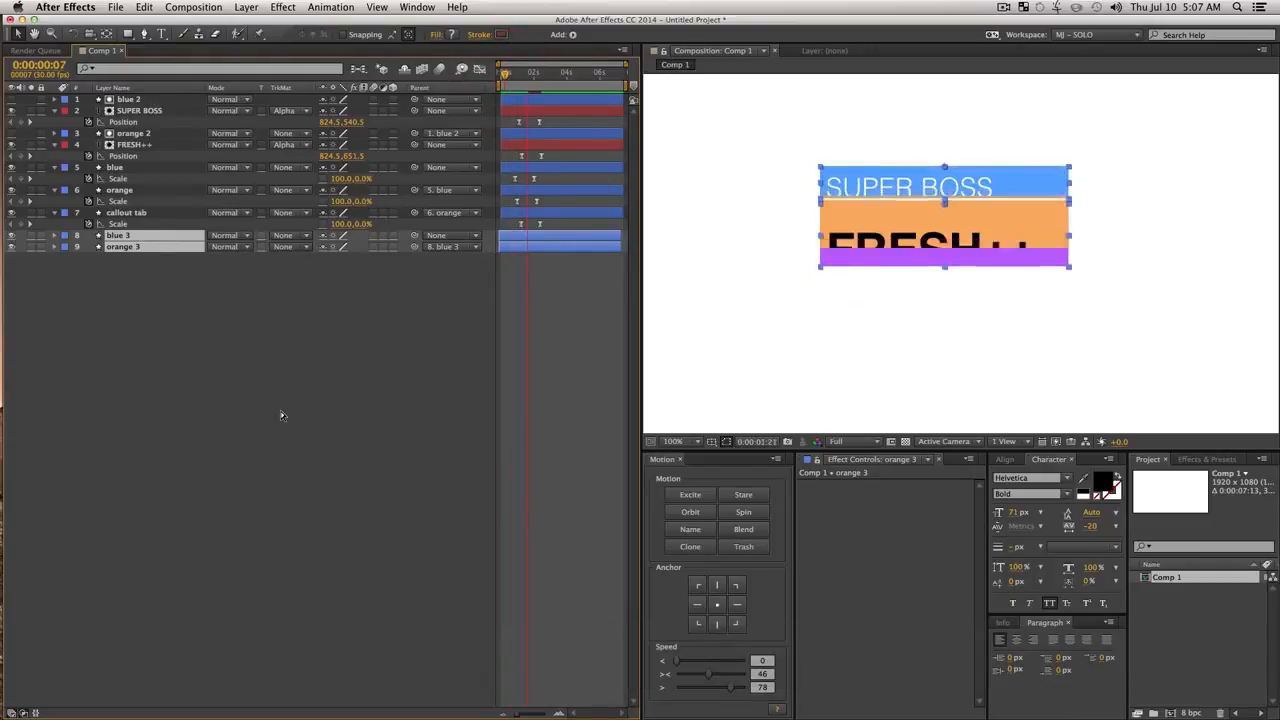
left_click(166, 423)
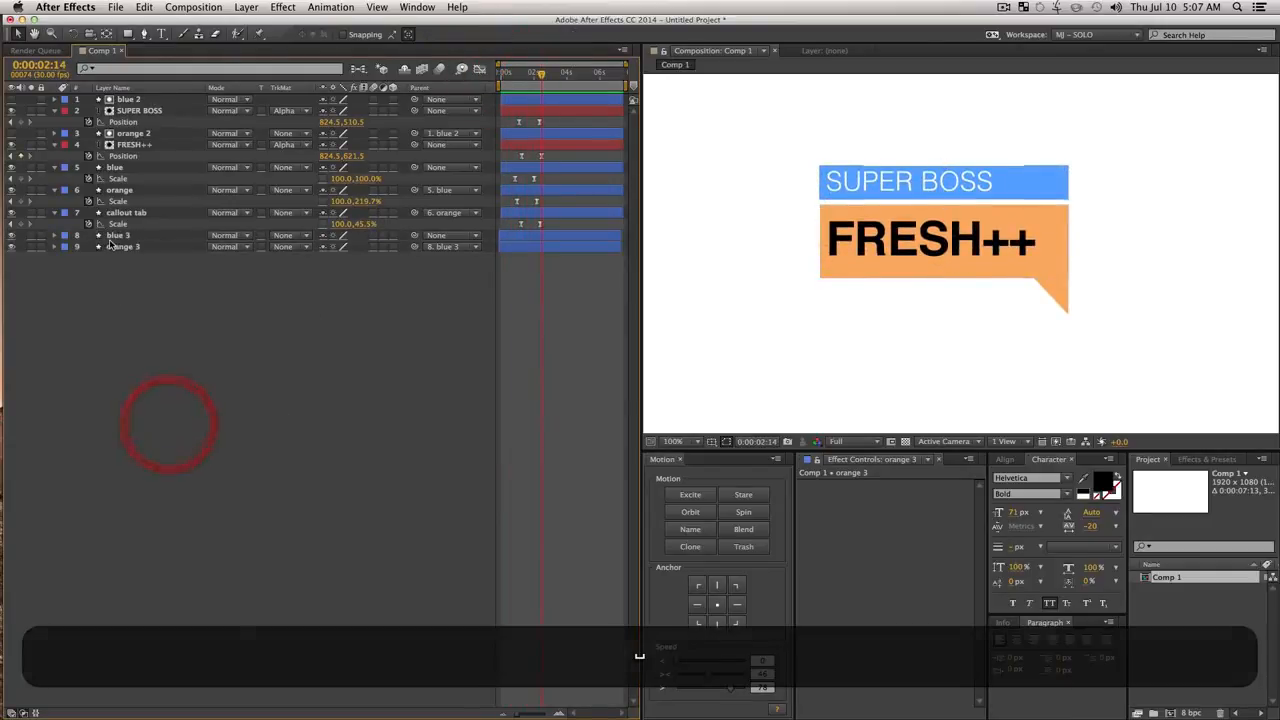
Change the fill color of the blue 3 layer to dark purple, 371143.
left_click(115, 238)
left_click(451, 36)
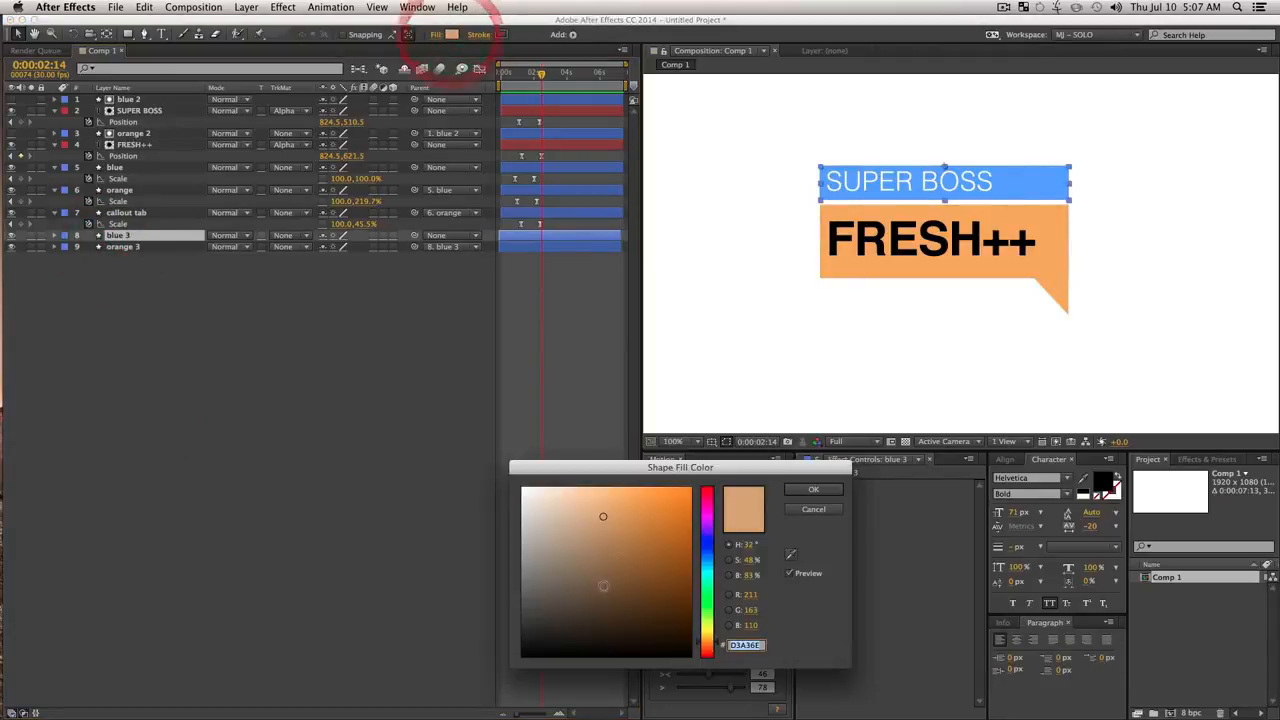
left_click(705, 547)
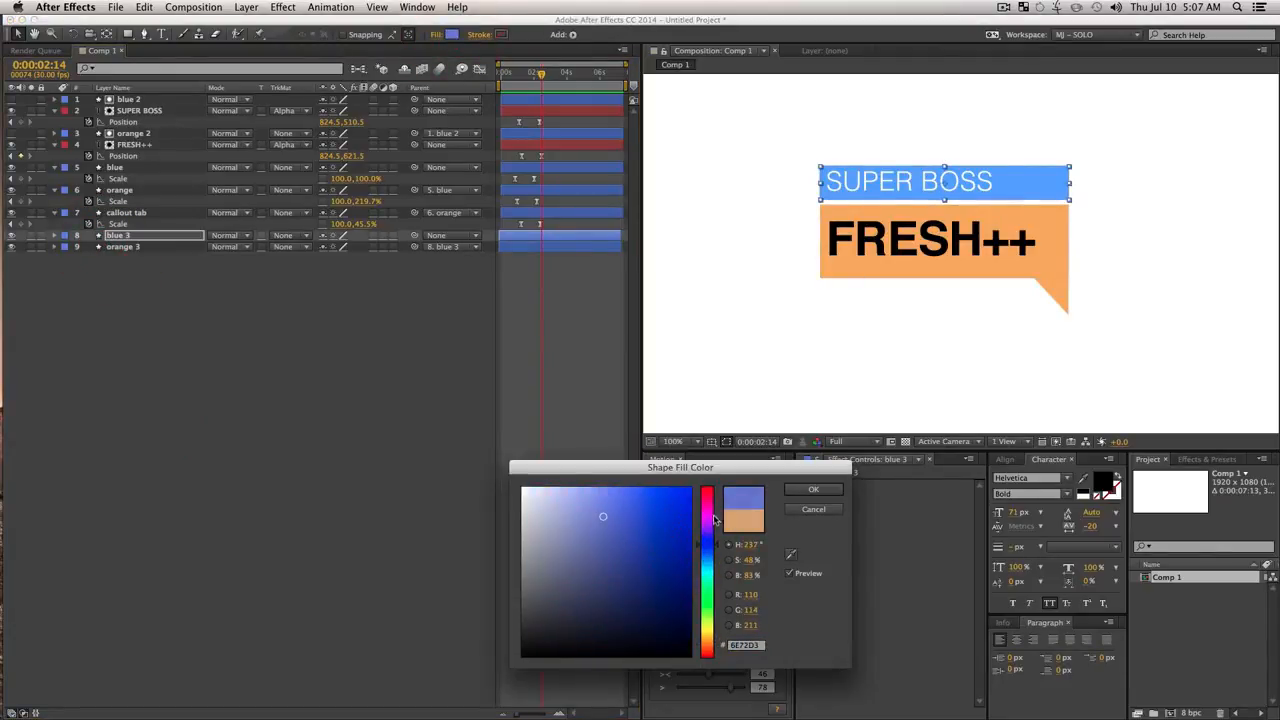
left_click(714, 518)
left_click_drag(649, 537, 649, 612)
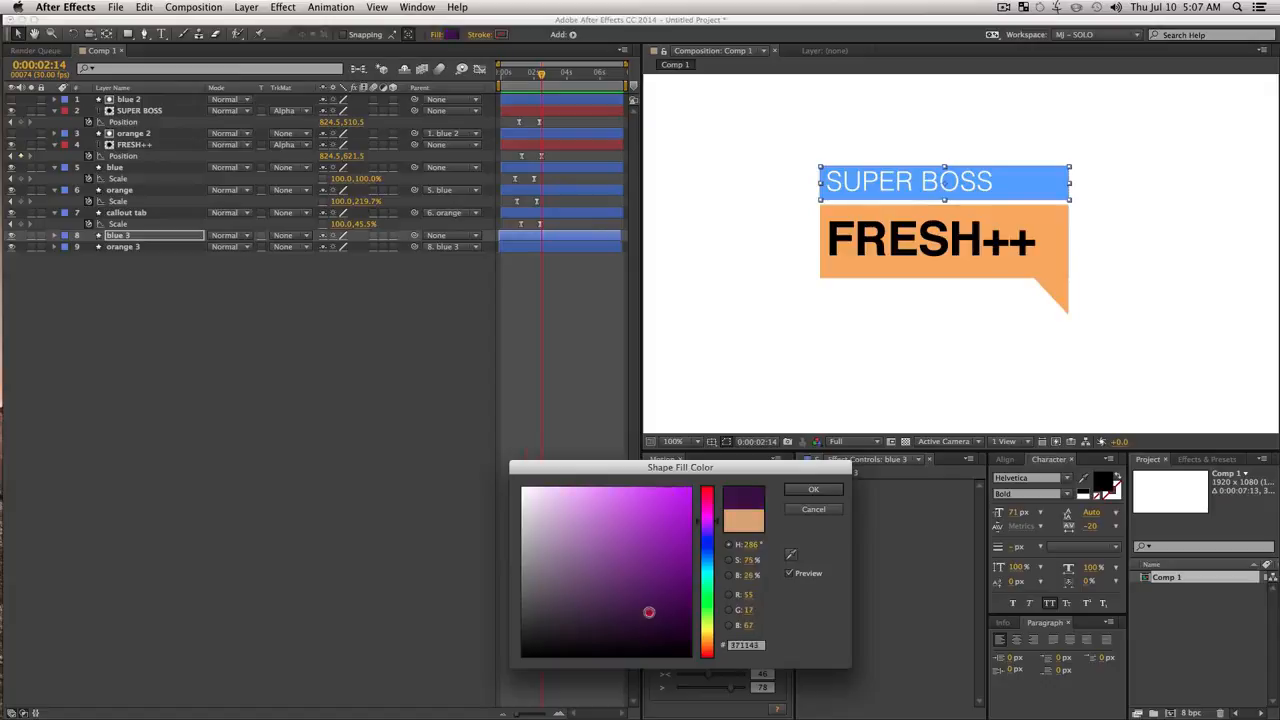
left_click(801, 489)
left_click(400, 443)
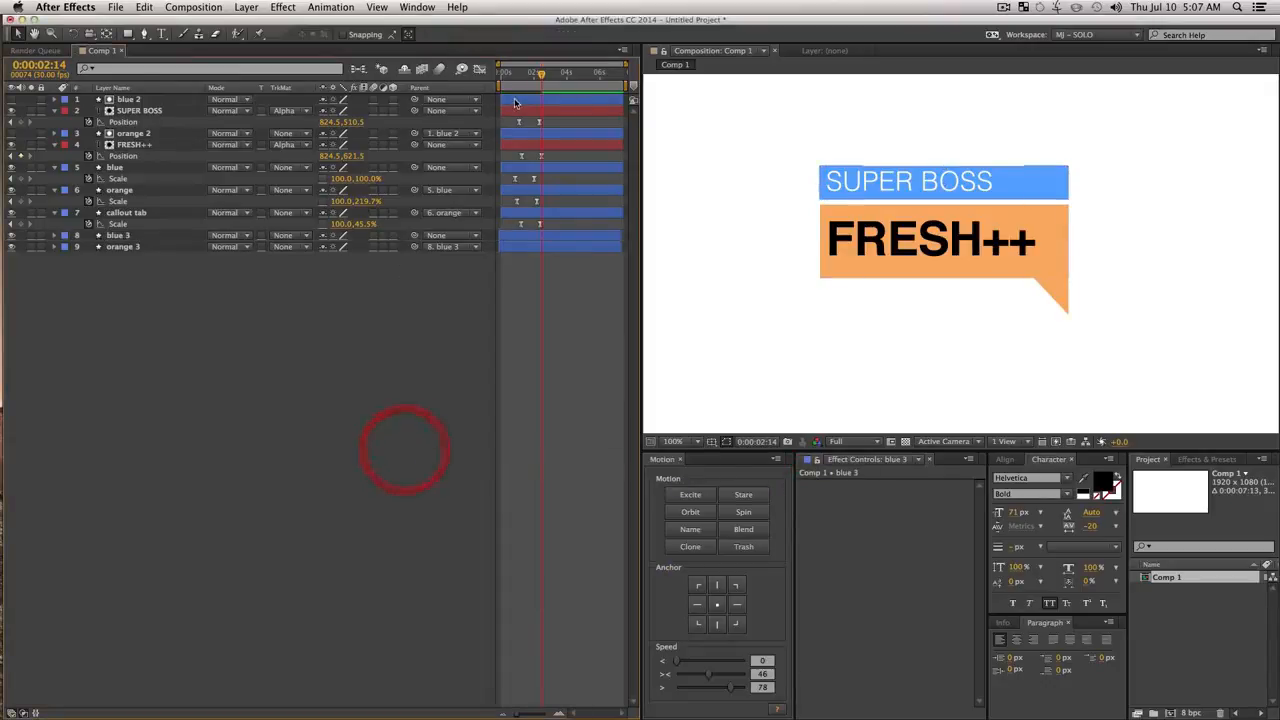
Preview the lower third animation from 0:00:00:15 to check the timing of the colored accent layers.
left_click(512, 76)
key("space")
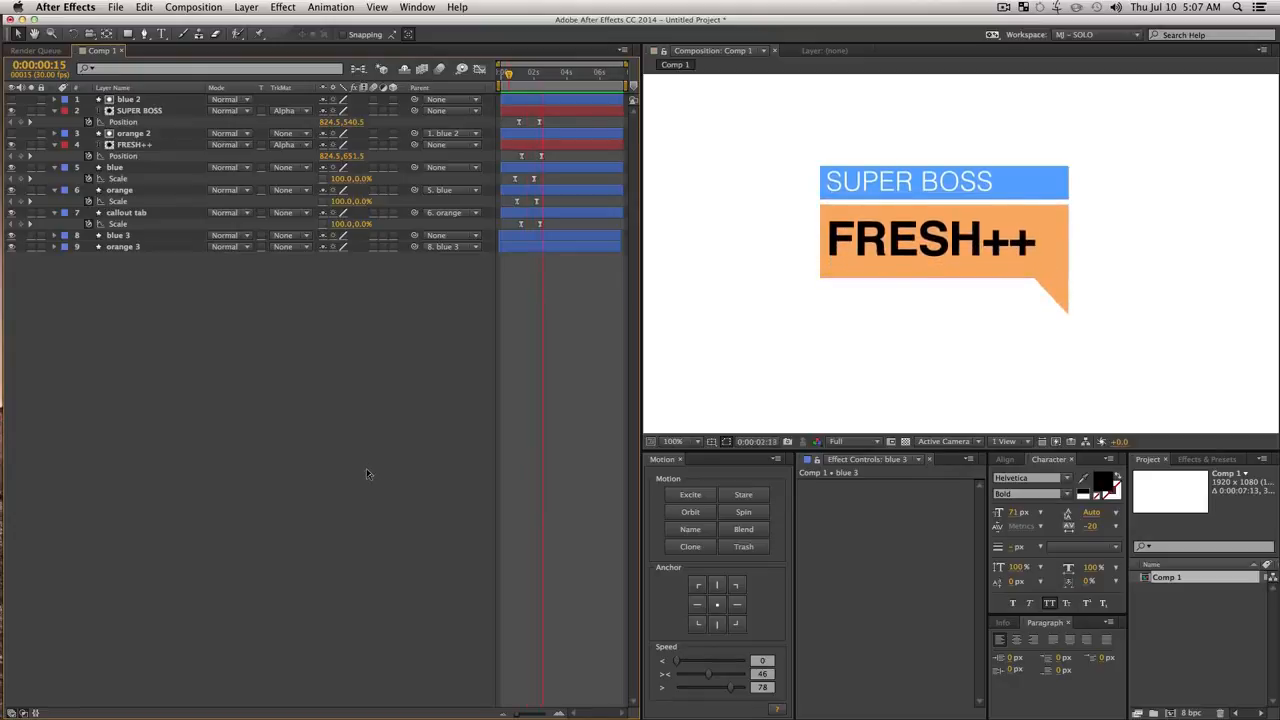
key("space")
left_click(250, 460)
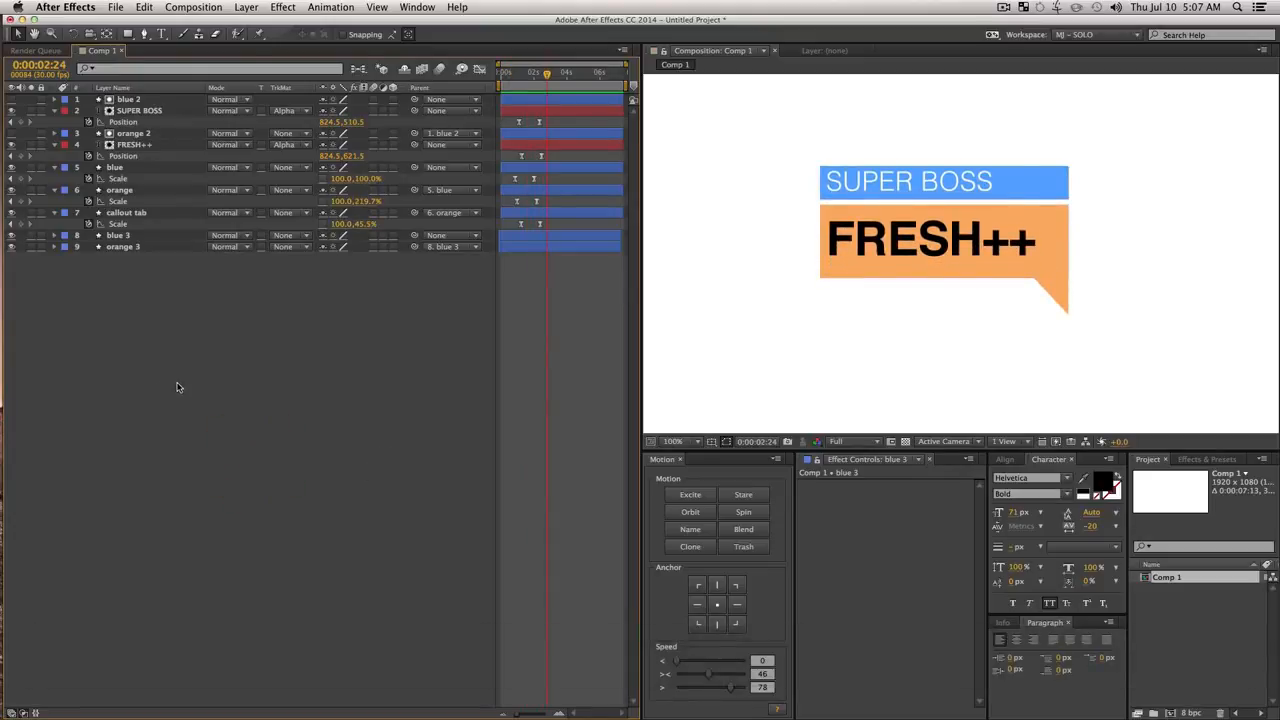
Pre-compose all nine layers into a new composition named FRESH_+, moving all attributes into it.
left_click_drag(212, 380, 16, 34)
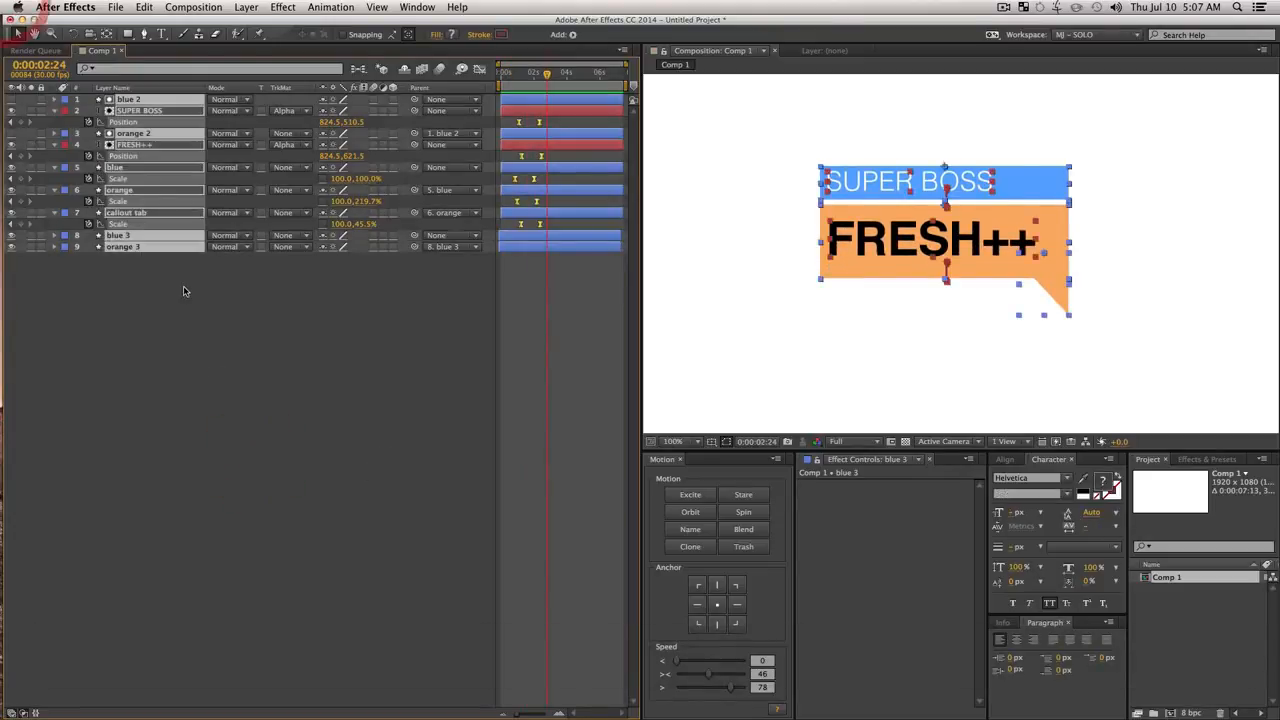
key("shift+super+c")
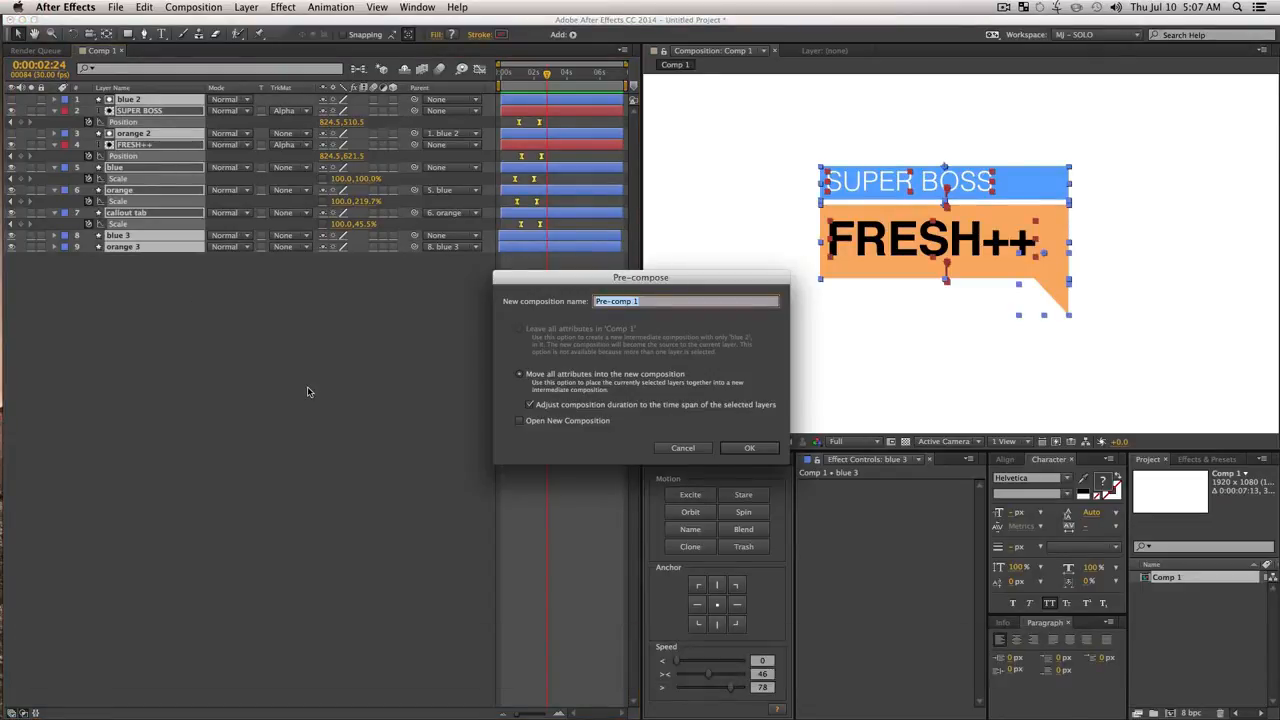
type("S")
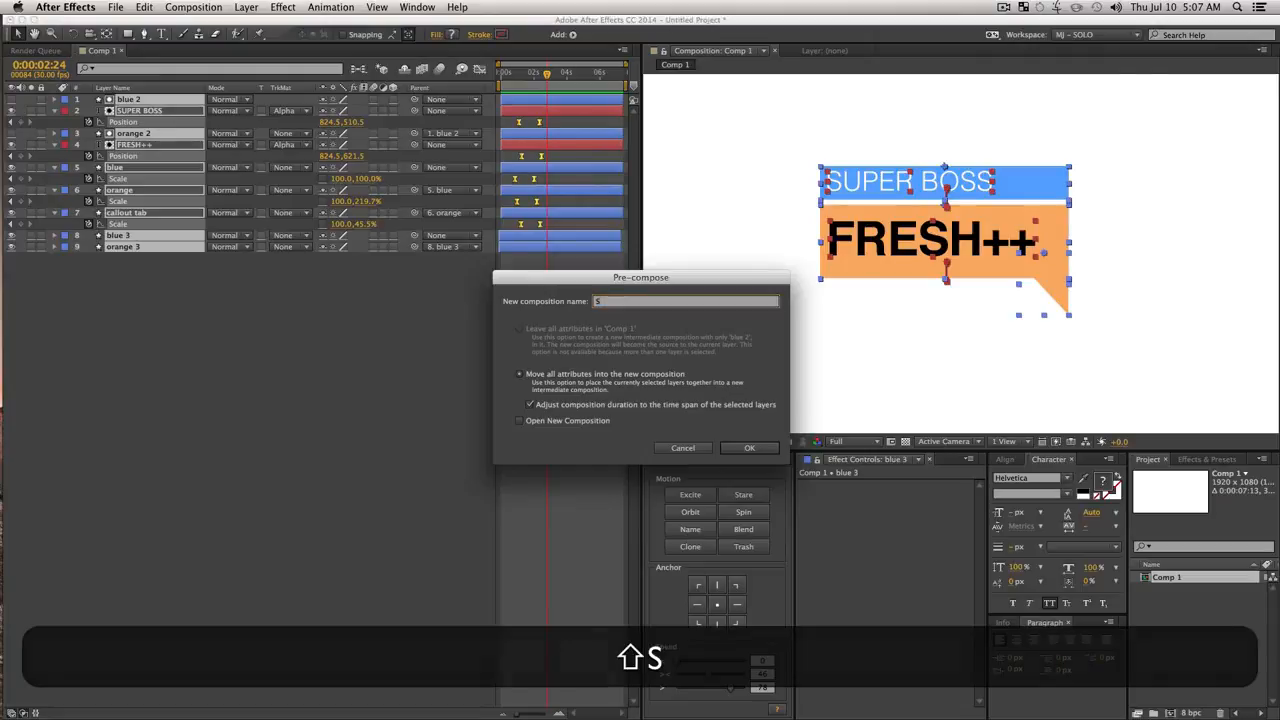
key("BackSpace")
type("FRESH++")
key("shift+Return")
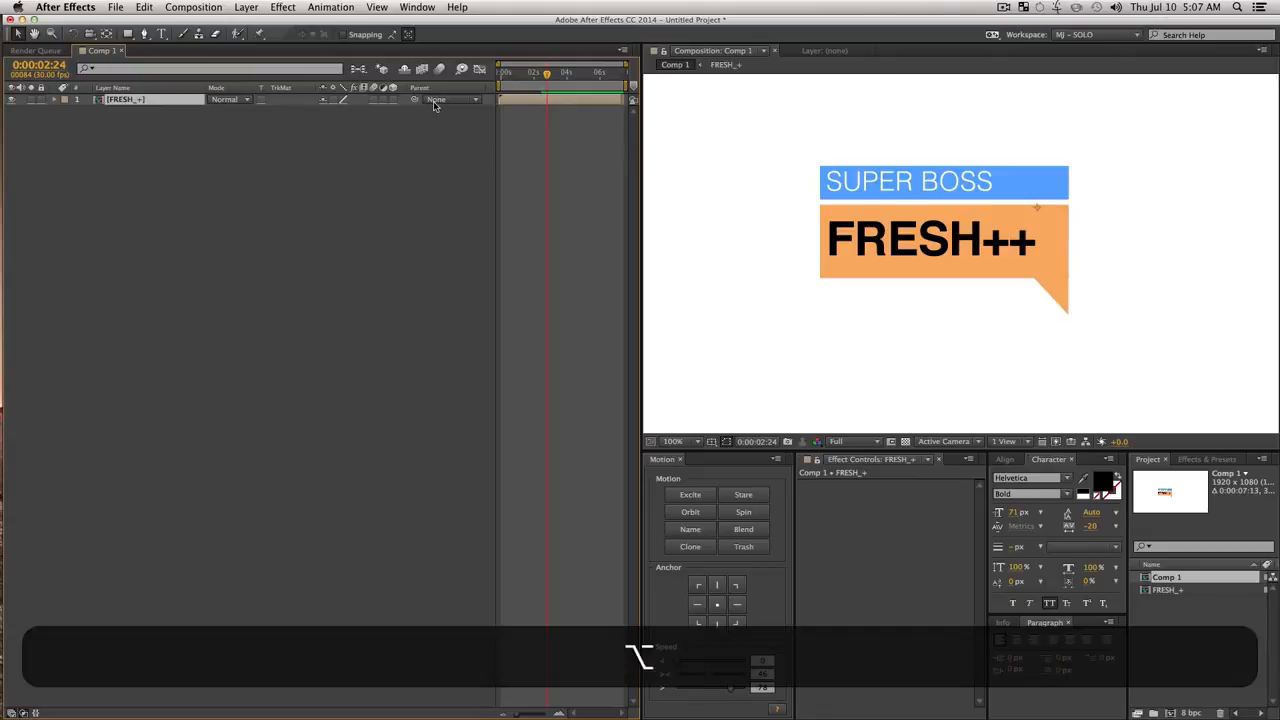
Trim the end of the FRESH_+ layer at 0:00:02:24 and add a time-reversed duplicate directly after it.
key("alt+bracketright")
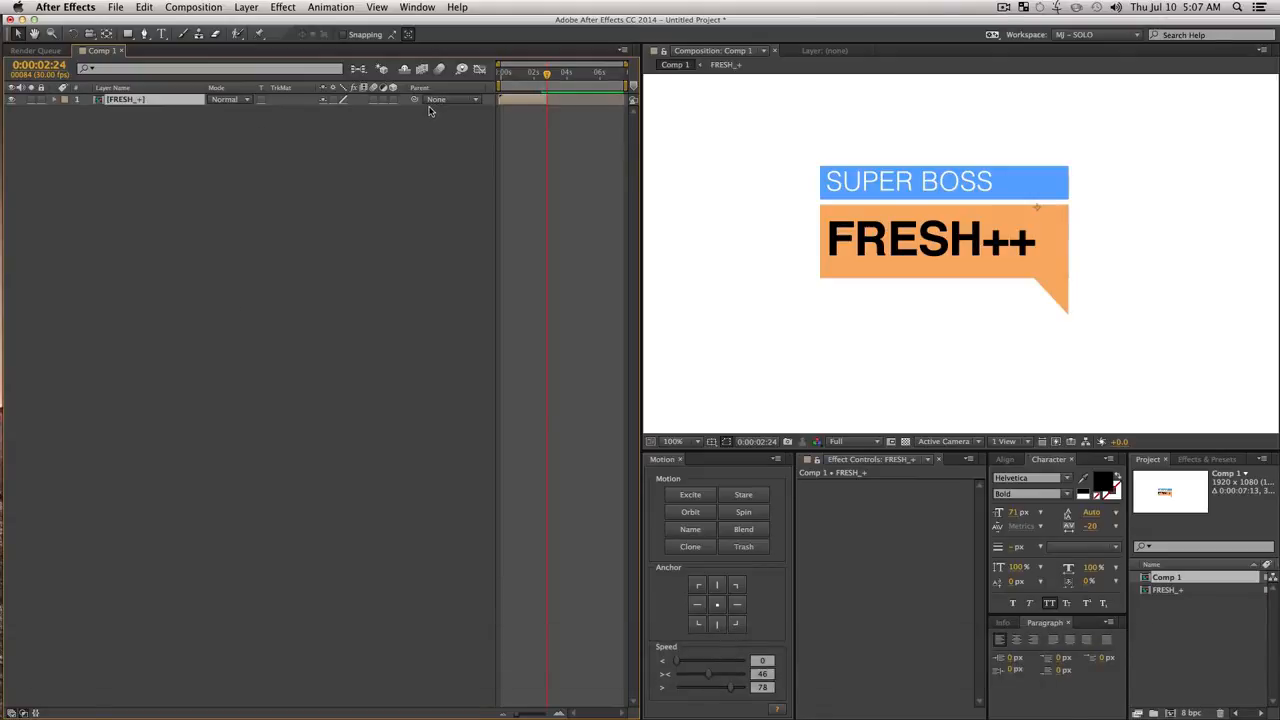
key("super+d")
right_click(166, 98)
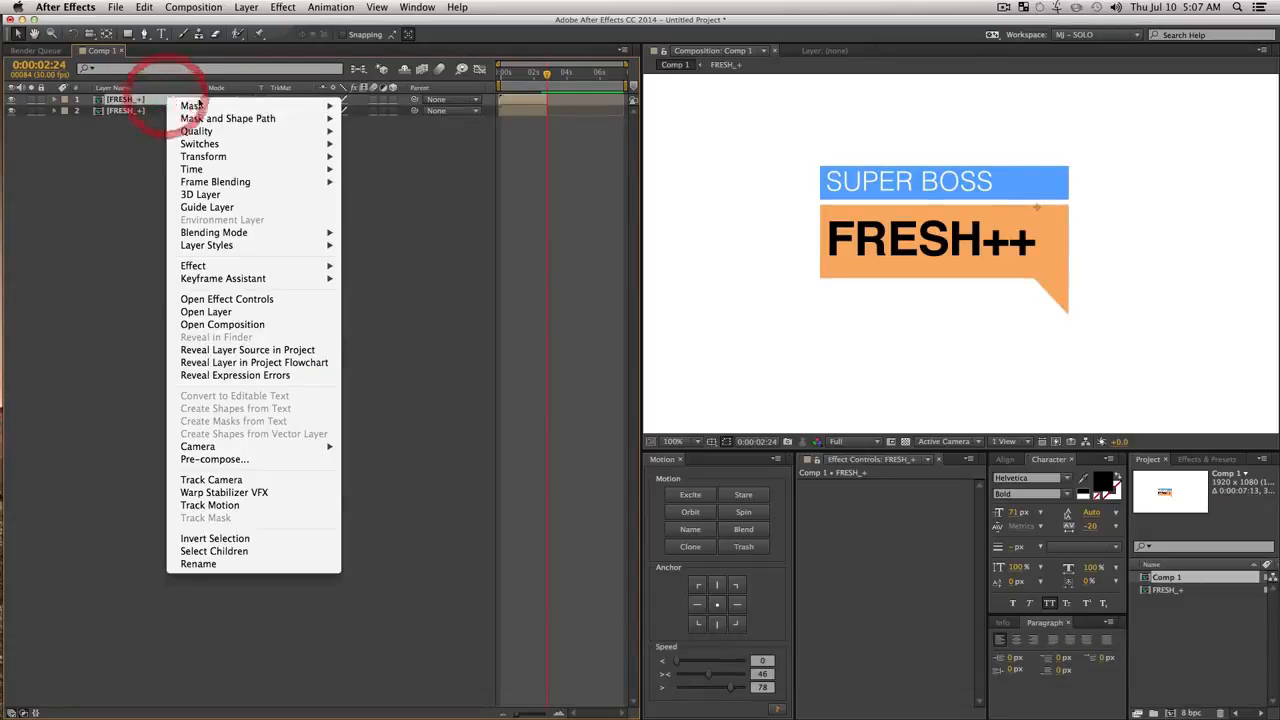
mouse_move(295, 173)
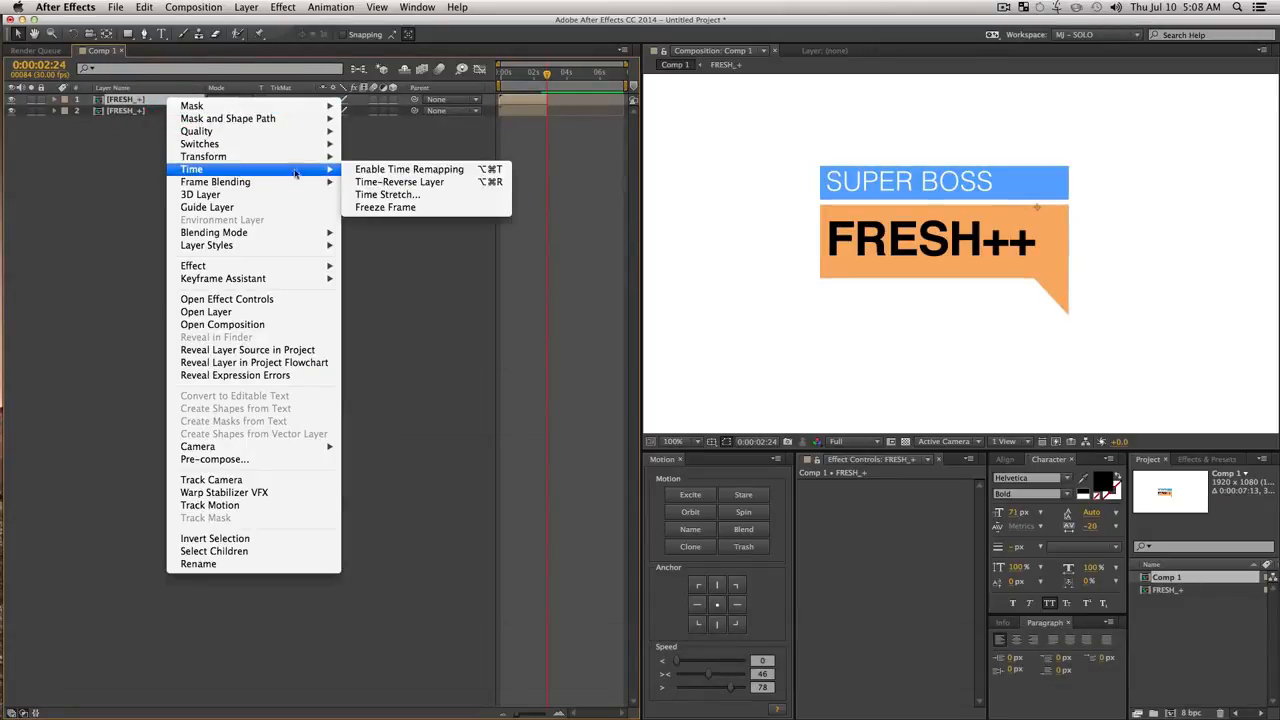
left_click(468, 181)
left_click_drag(537, 103, 578, 111)
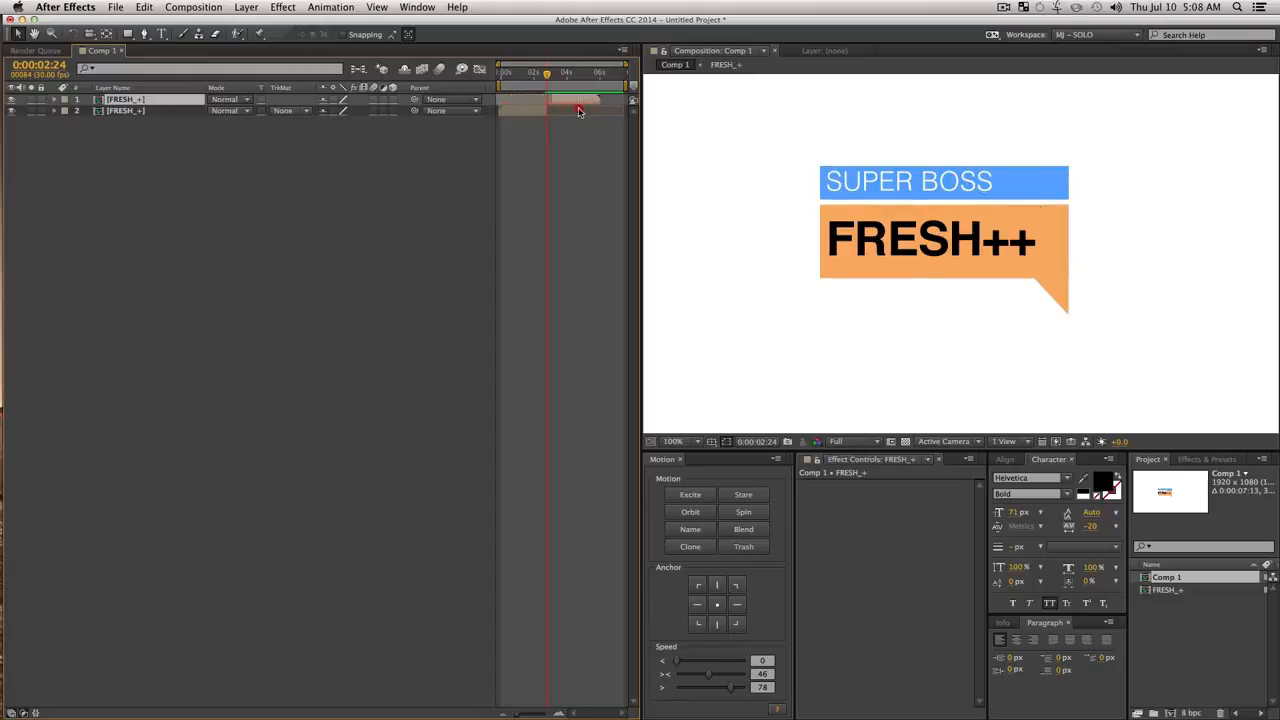
key("Home")
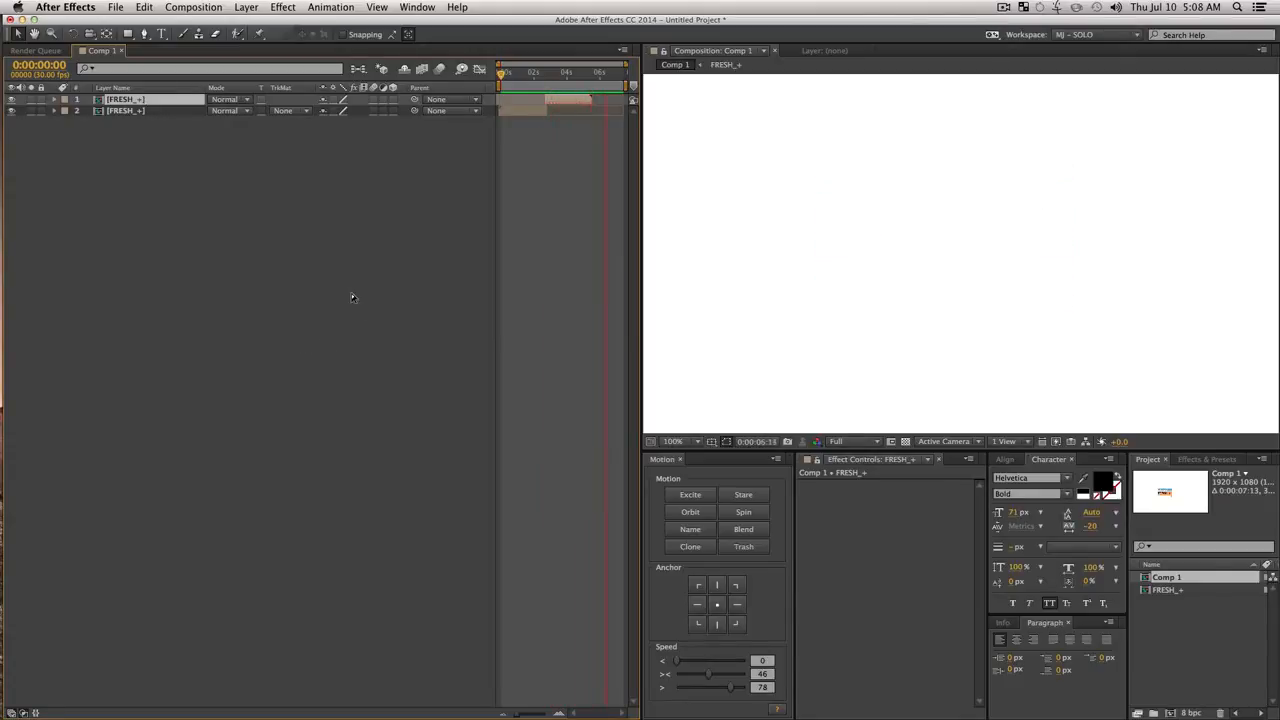
left_click(351, 297)
Parent the time-reversed FRESH_+ layer to the original FRESH_+ layer, with the current time at 0:00:01:20.
left_click_drag(583, 74, 527, 80)
left_click_drag(411, 101, 413, 110)
left_click(417, 228)
Scale the original FRESH_+ layer proportionally to about twice its size and place its callout near the center of the frame.
key("z")
left_click(1050, 263, "alt")
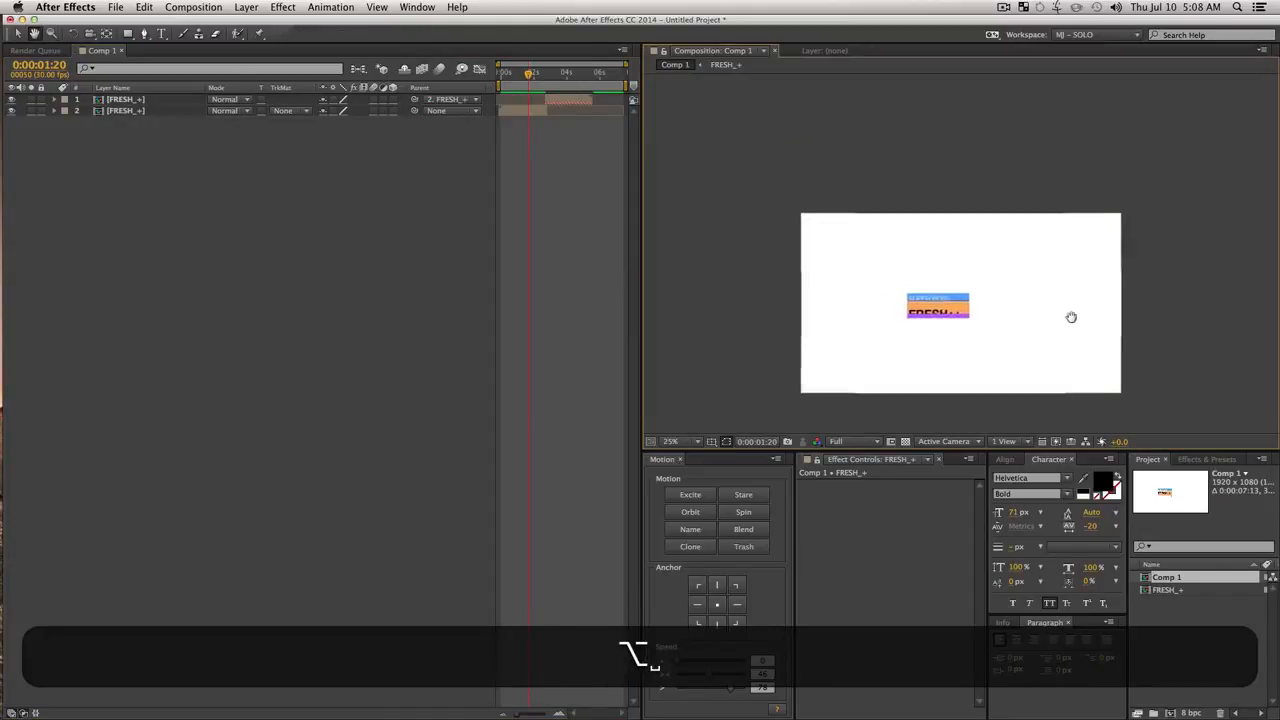
key("v")
left_click(1057, 314)
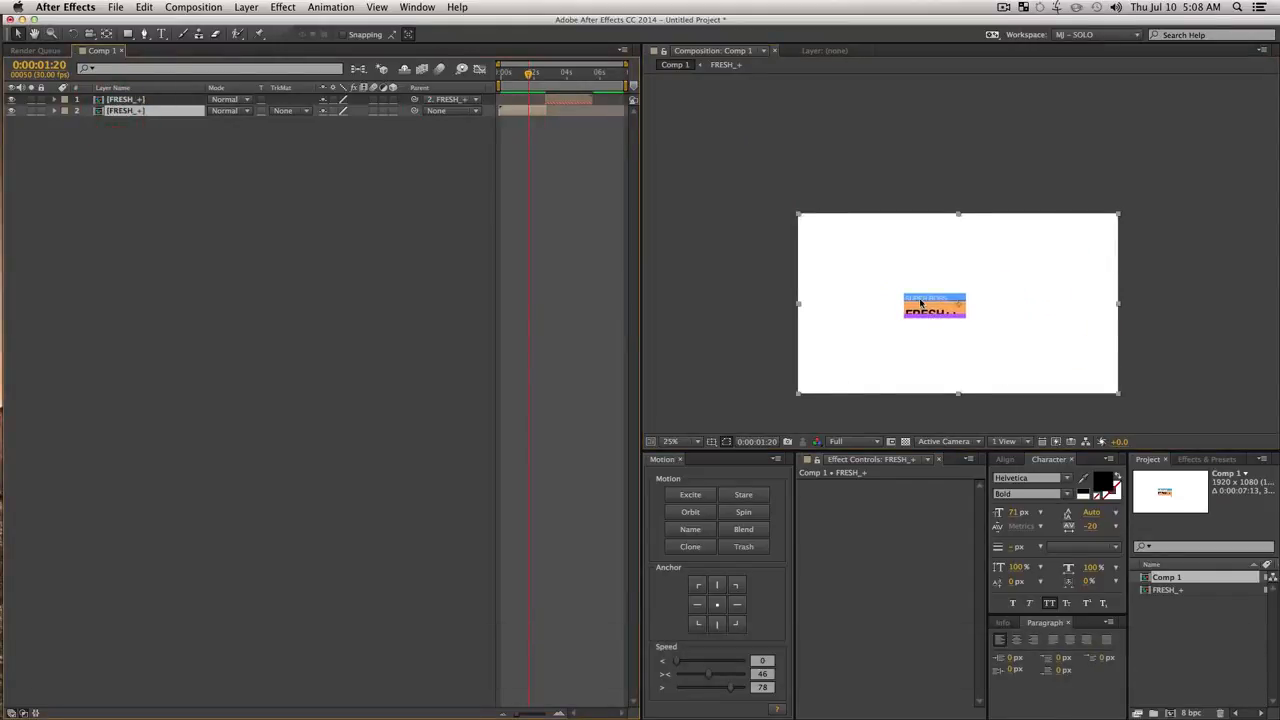
left_click_drag(938, 307, 862, 364)
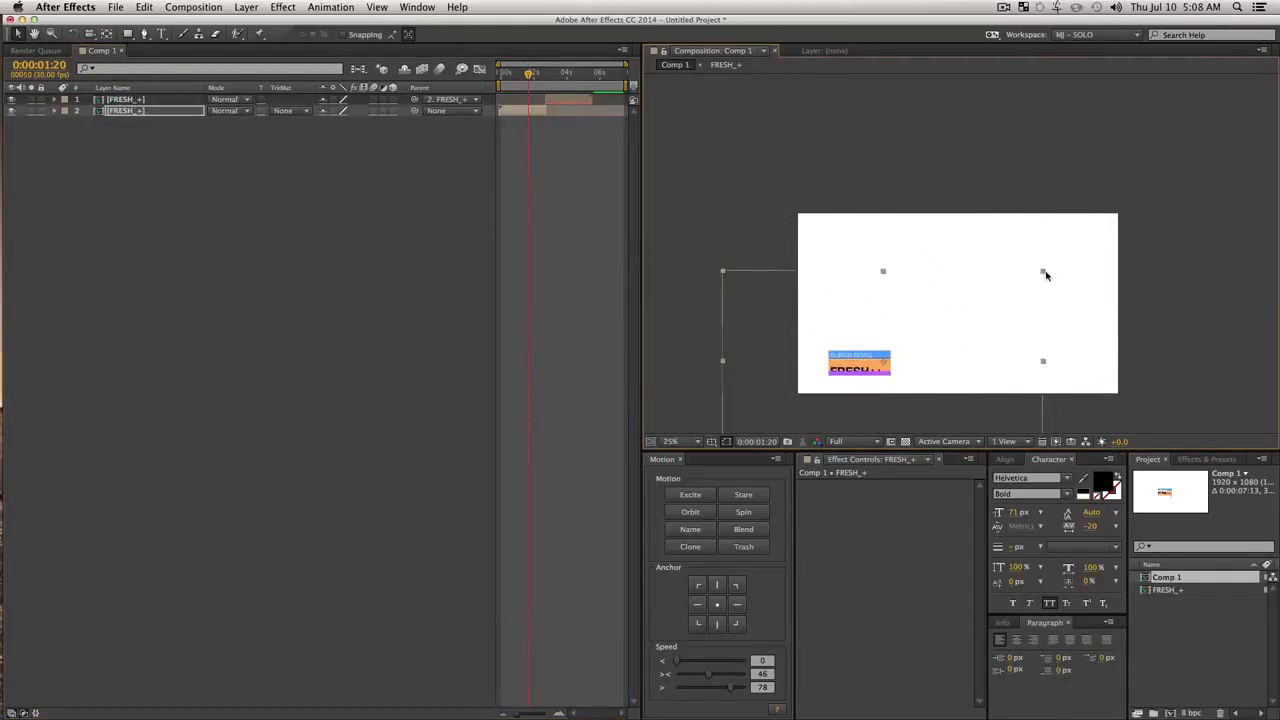
left_click_drag(1043, 275, 1193, 185)
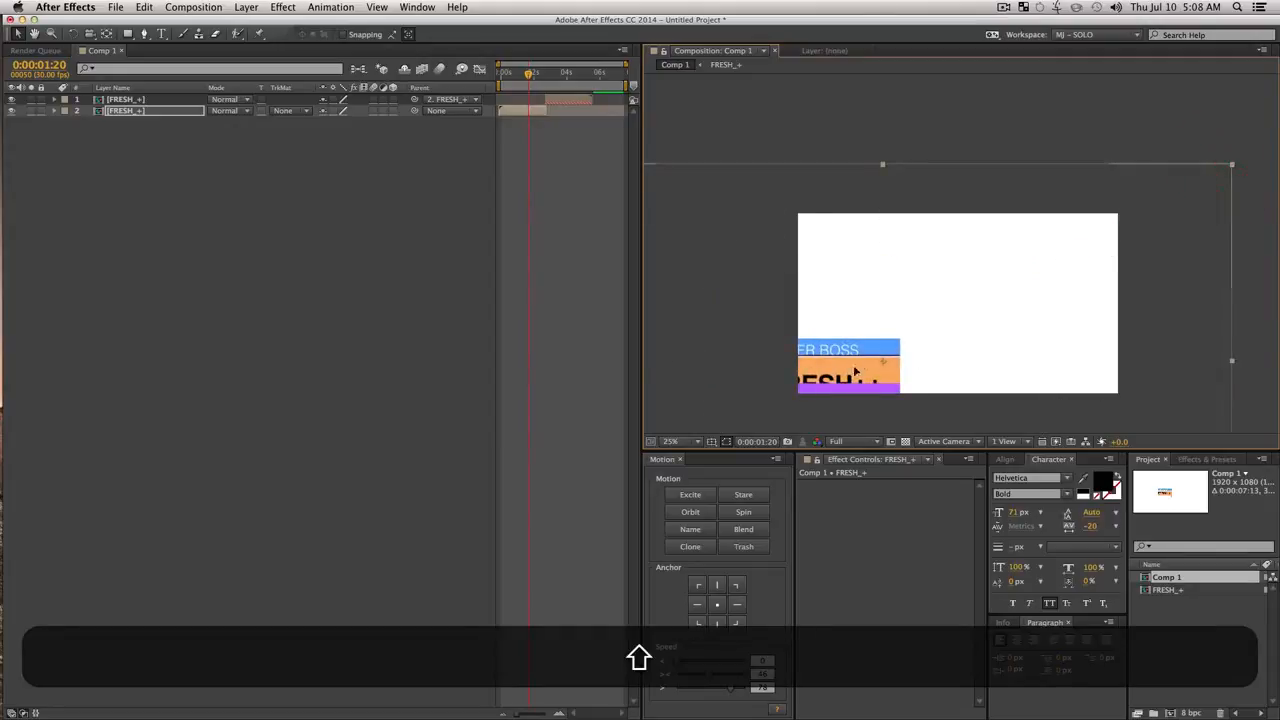
left_click_drag(854, 369, 990, 311)
Preview the complete in-and-out animation from the start and park the current time at 0:00:02:02.
left_click_drag(530, 74, 462, 72)
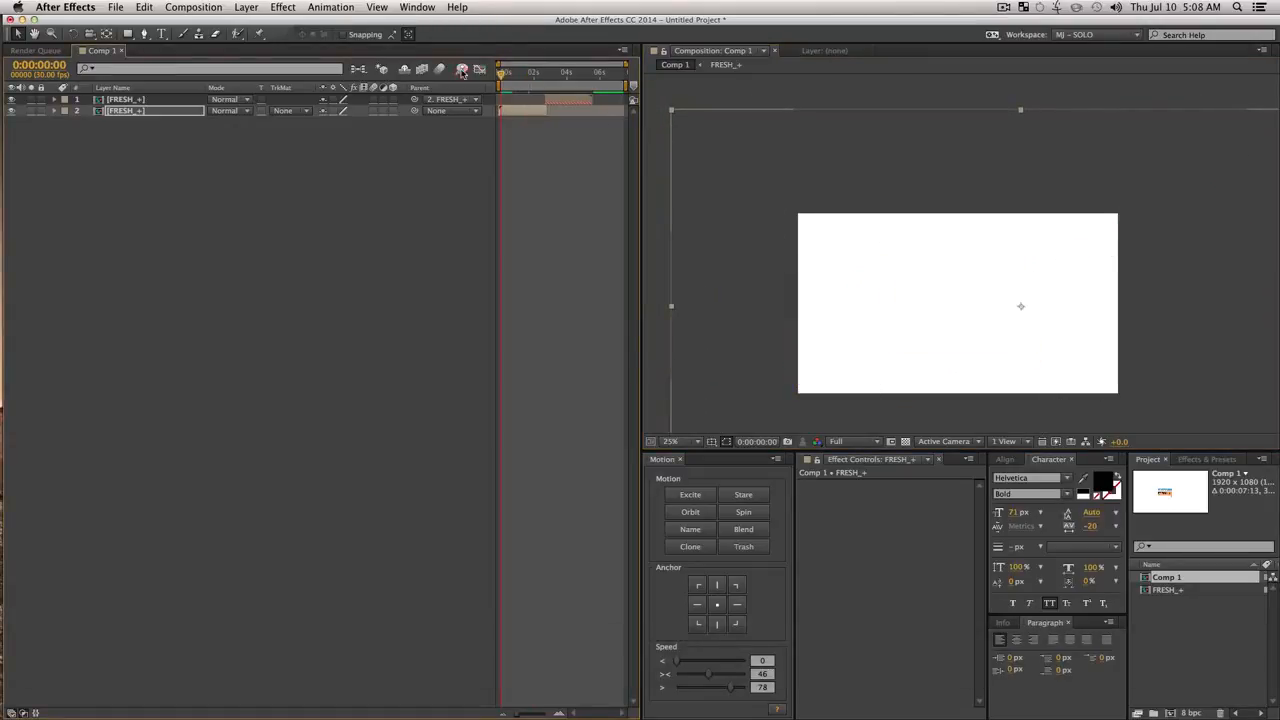
key("space")
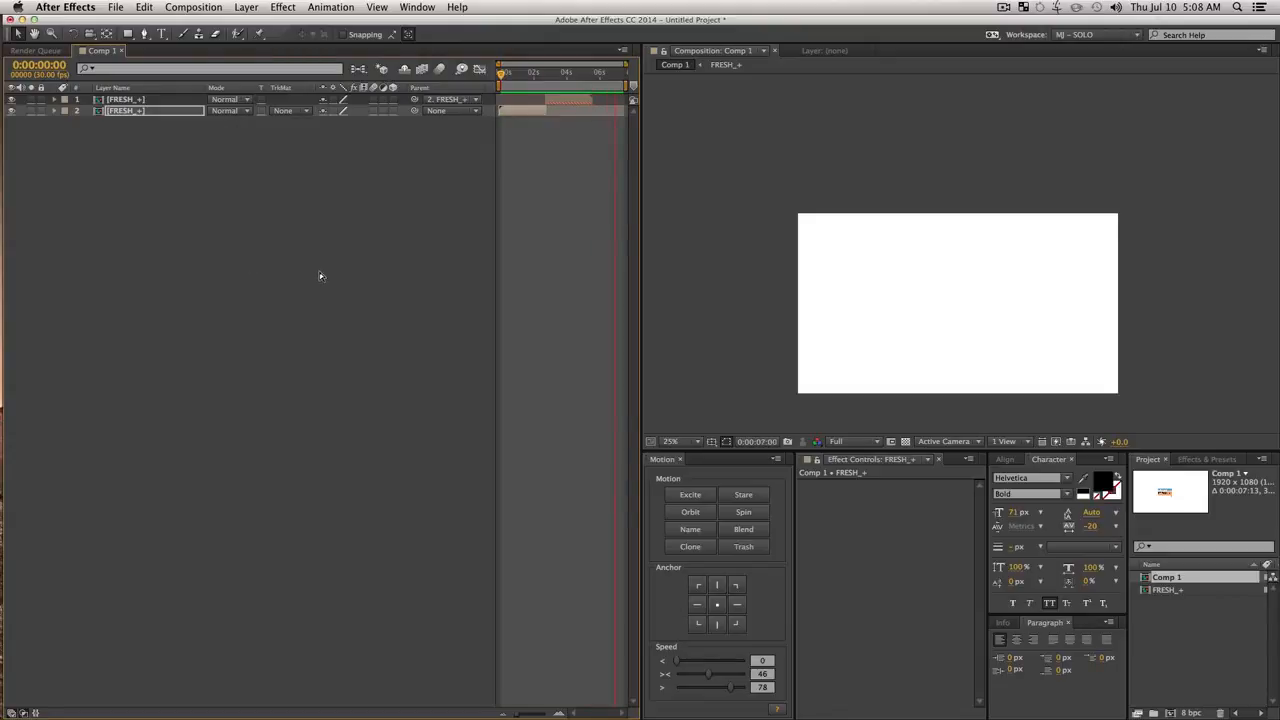
key("space")
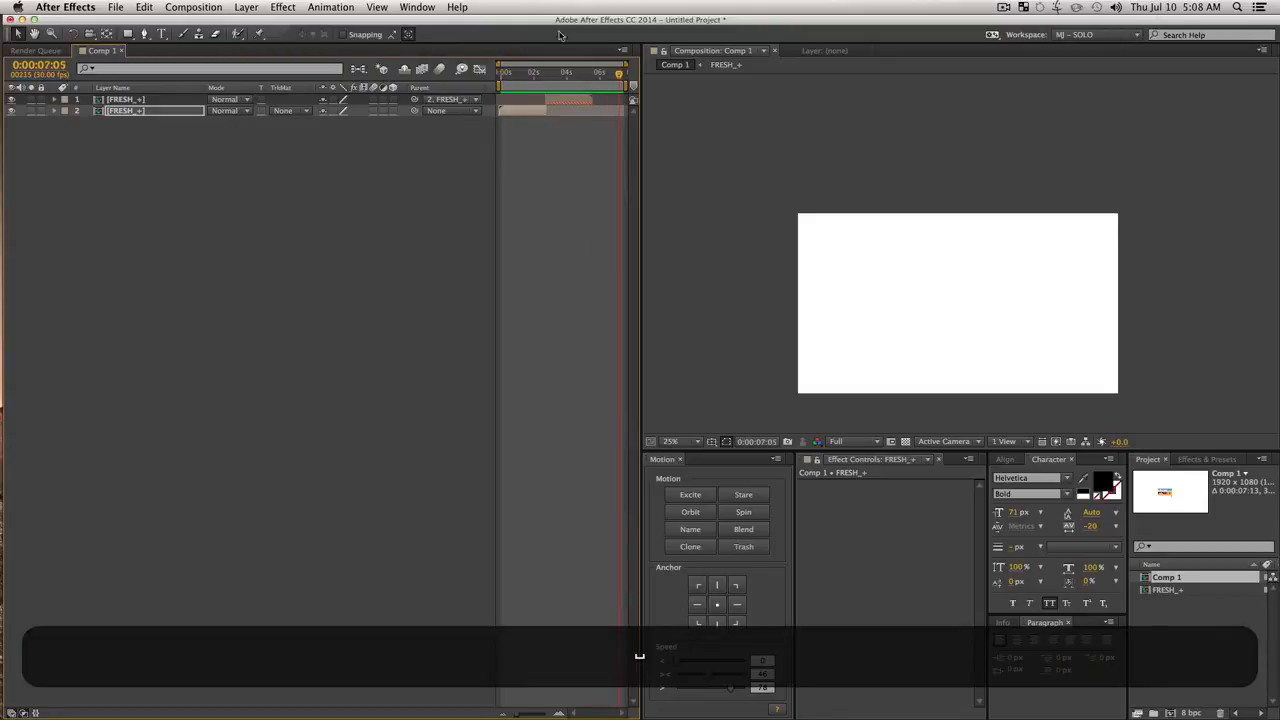
left_click(534, 80)
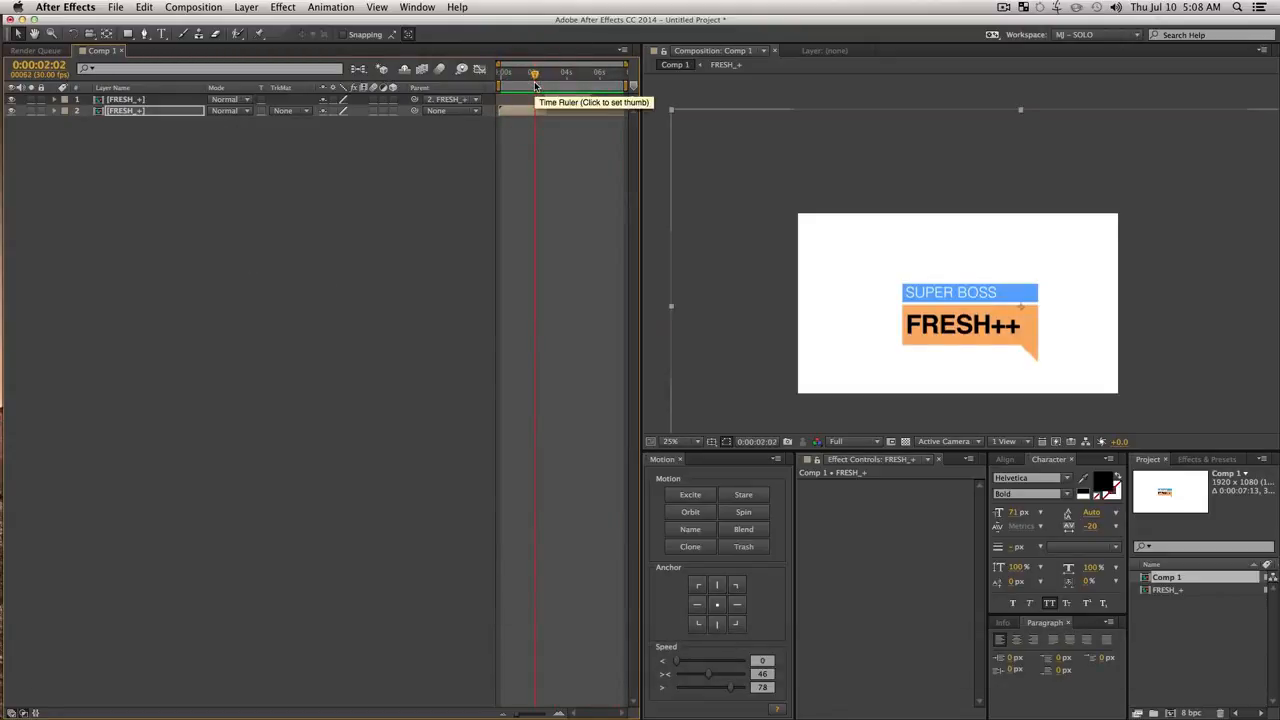